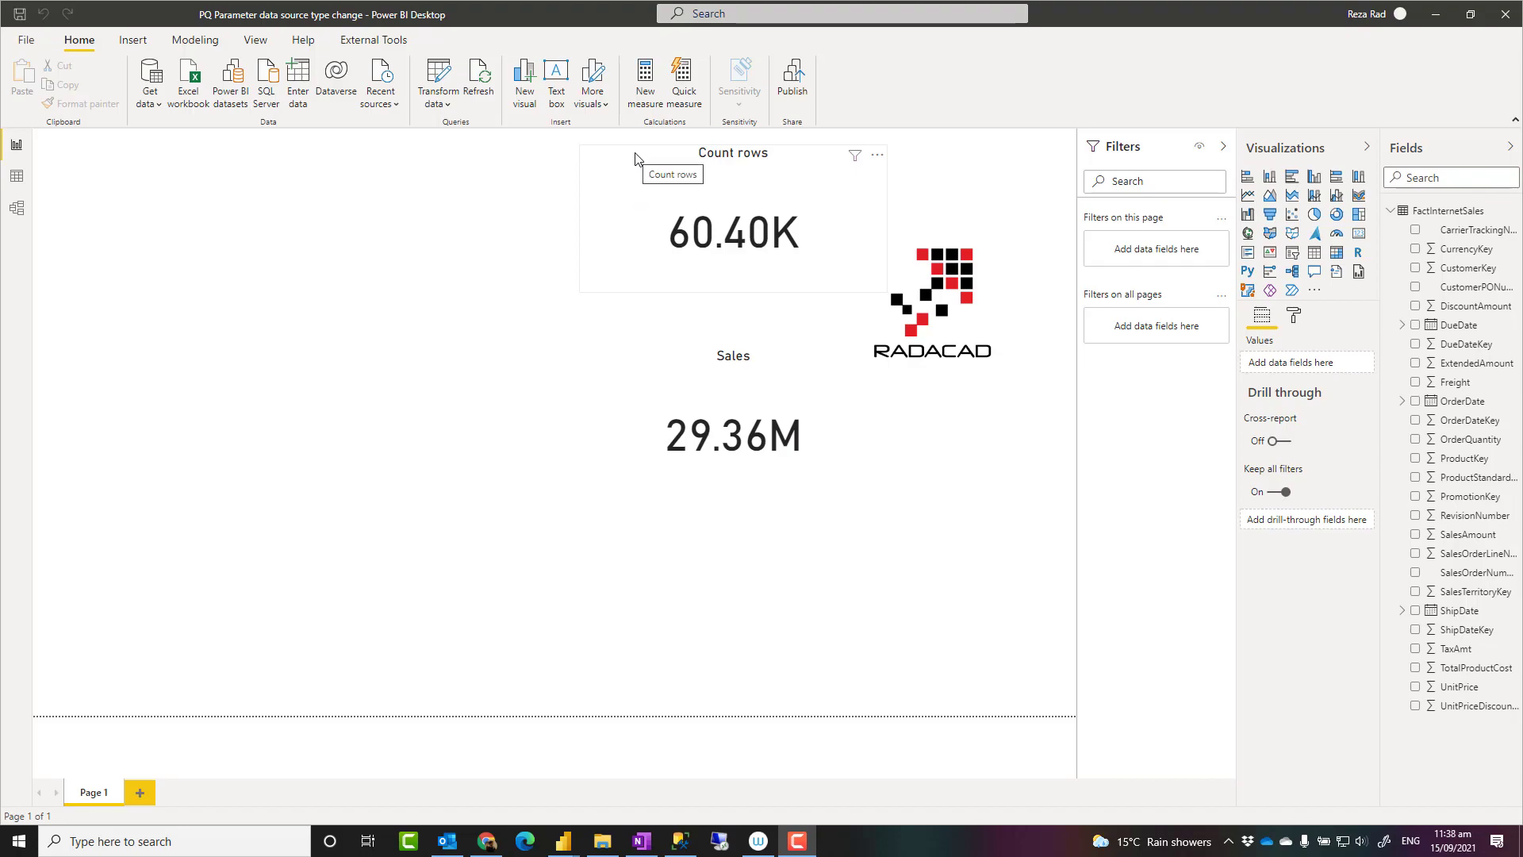
{"action": "left_click", "coordinate": [509, 282]}
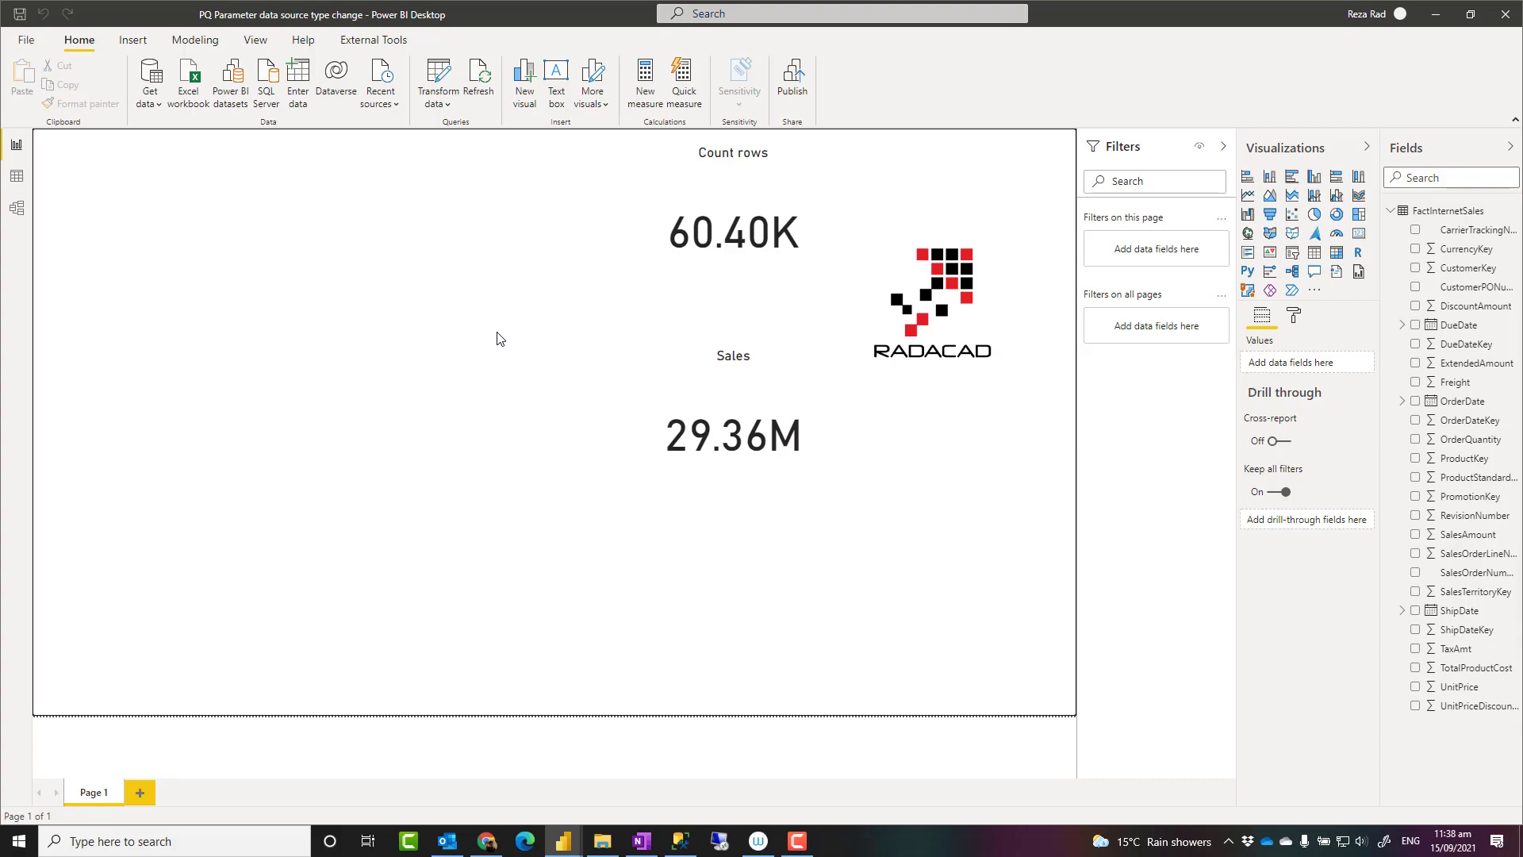
{"action": "left_click", "coordinate": [447, 104]}
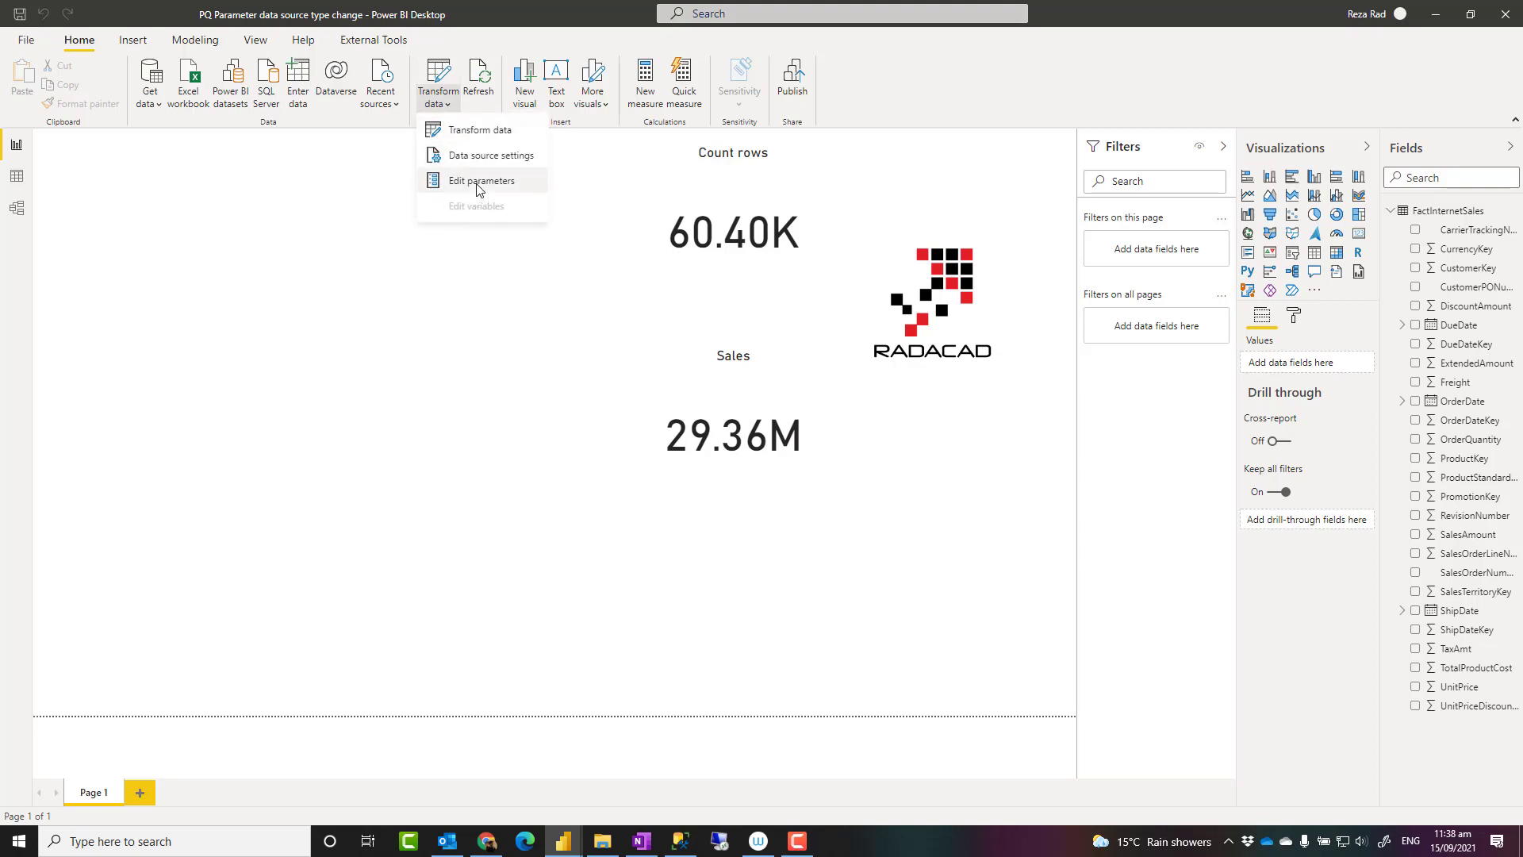
{"action": "left_click", "coordinate": [476, 181]}
{"action": "double_click", "coordinate": [544, 413]}
{"action": "type", "text": "SQL"}
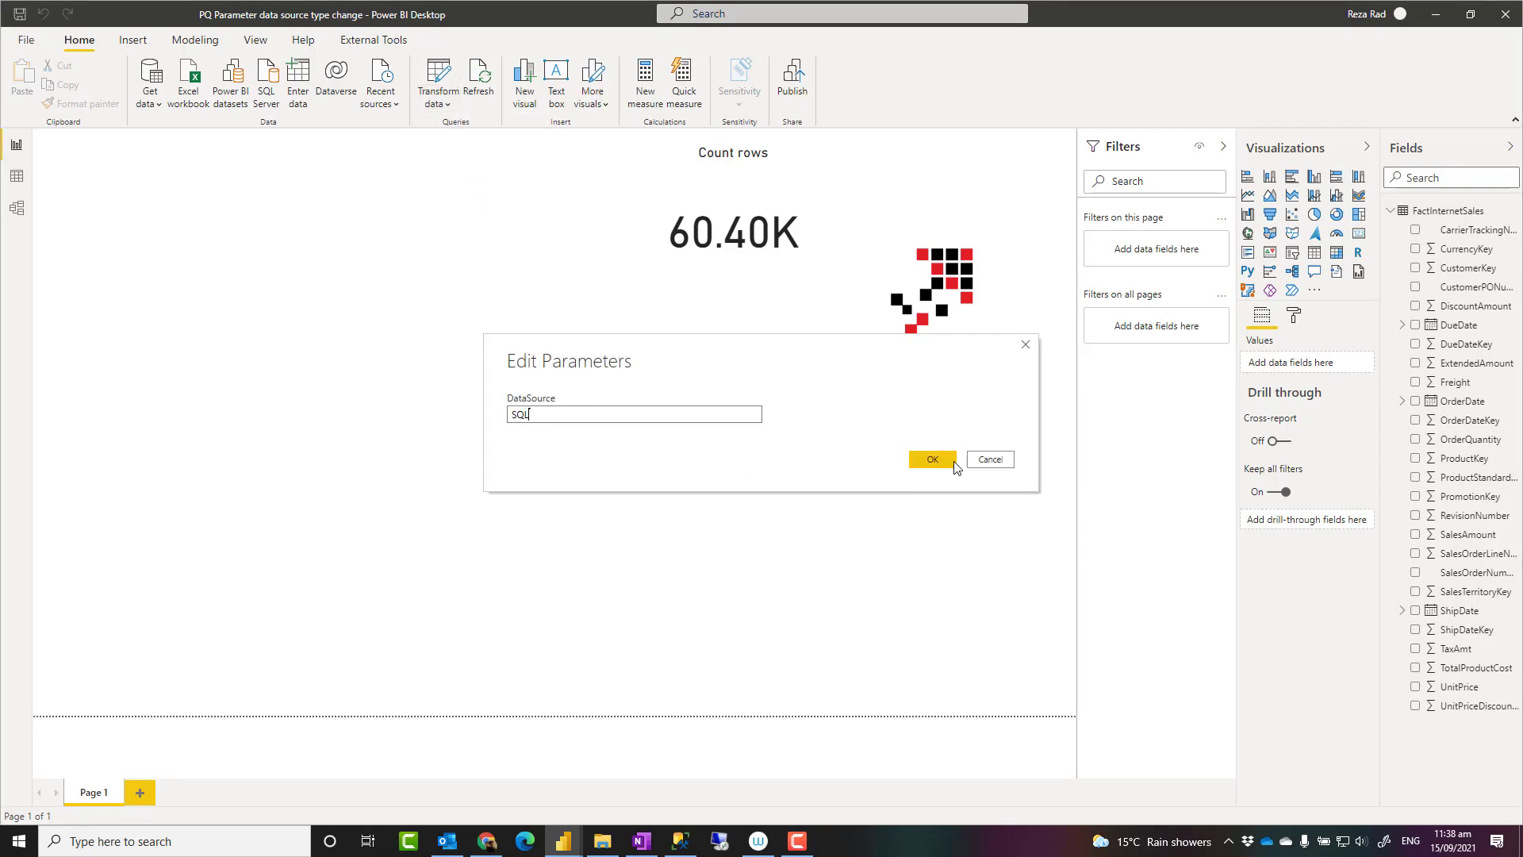
{"action": "left_click", "coordinate": [989, 460]}
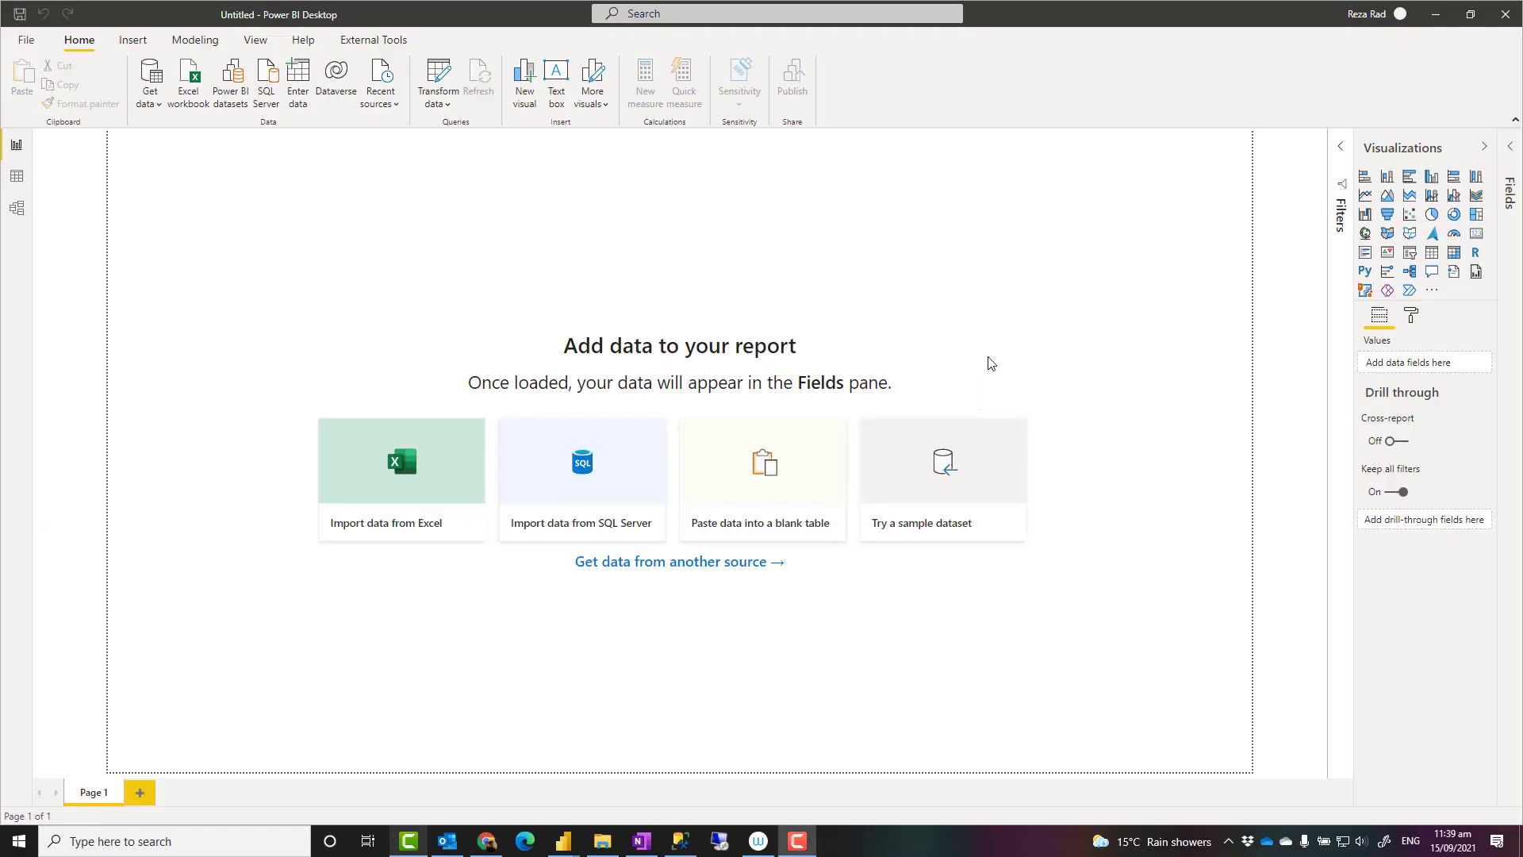
- Switch to the PQ Parameter data source type change report and examine its FactInternetSales table and the Count rows and Sales cards
{"action": "mouse_move", "coordinate": [563, 847]}
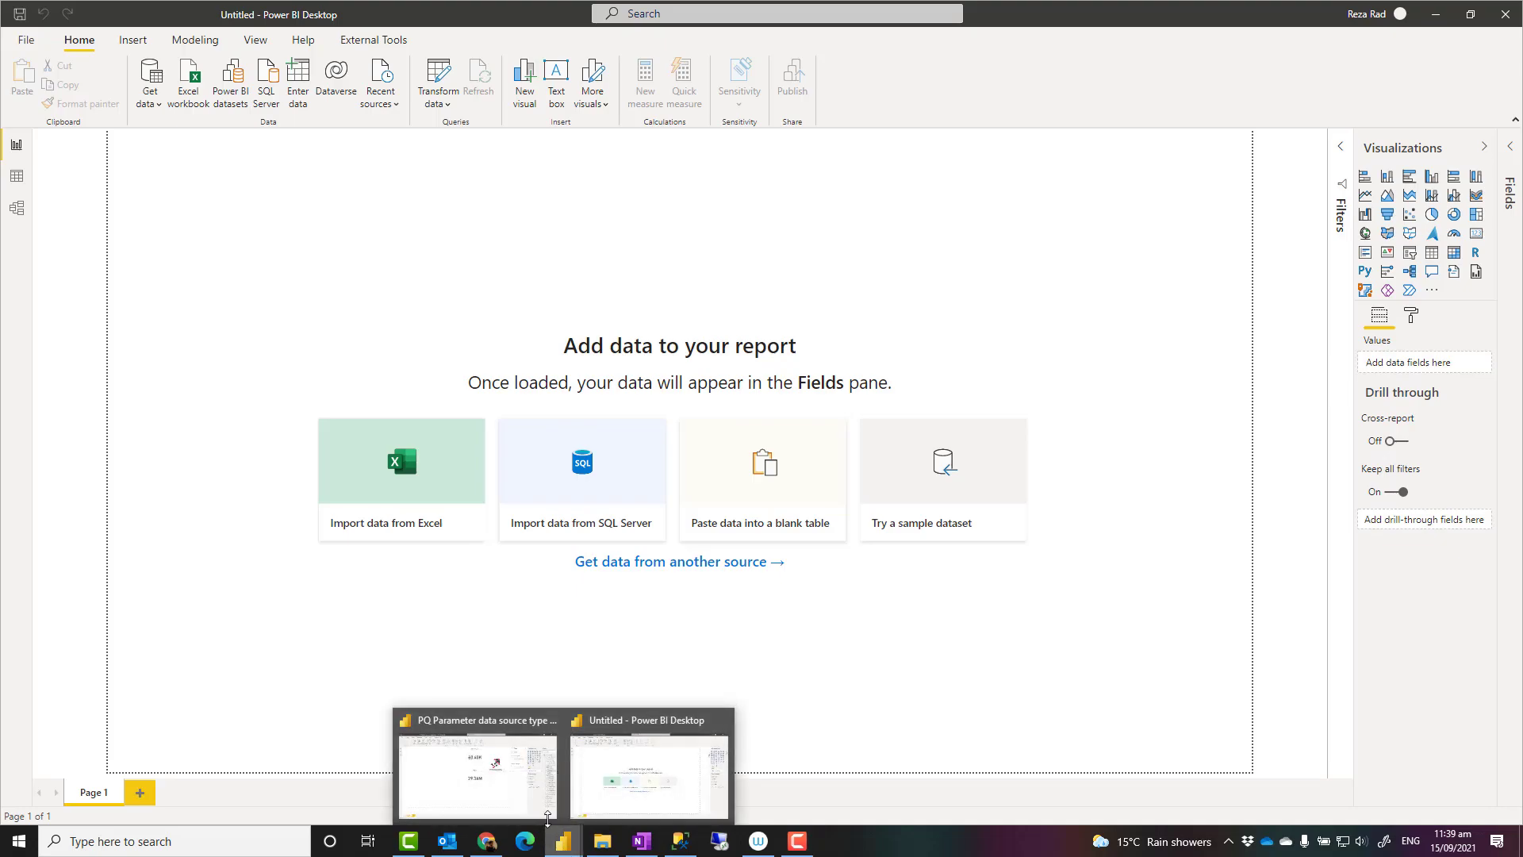
{"action": "left_click", "coordinate": [512, 793]}
{"action": "left_click", "coordinate": [489, 341]}
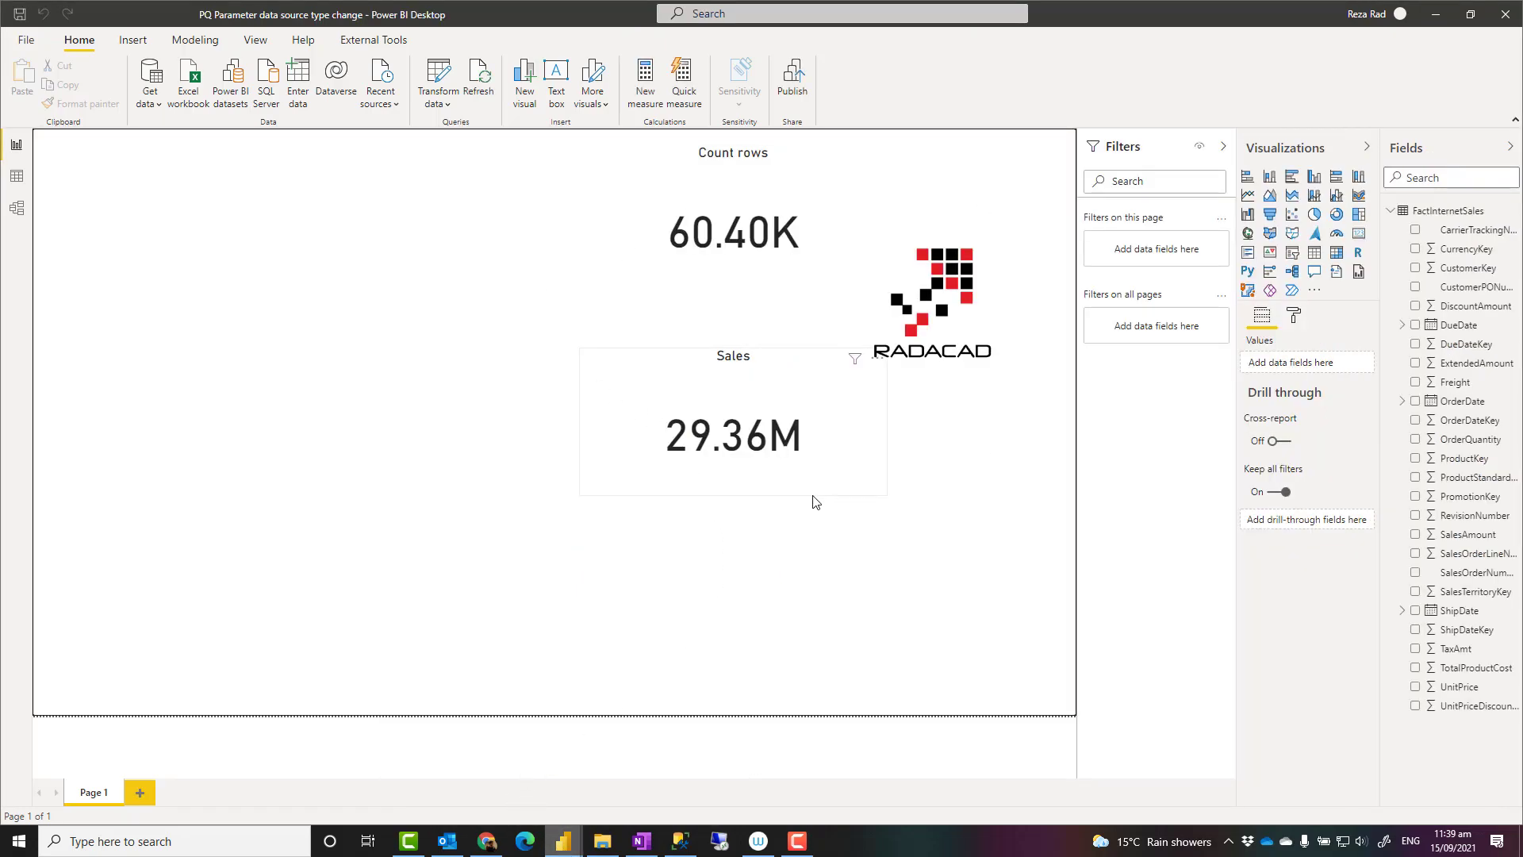
{"action": "left_click", "coordinate": [1460, 211]}
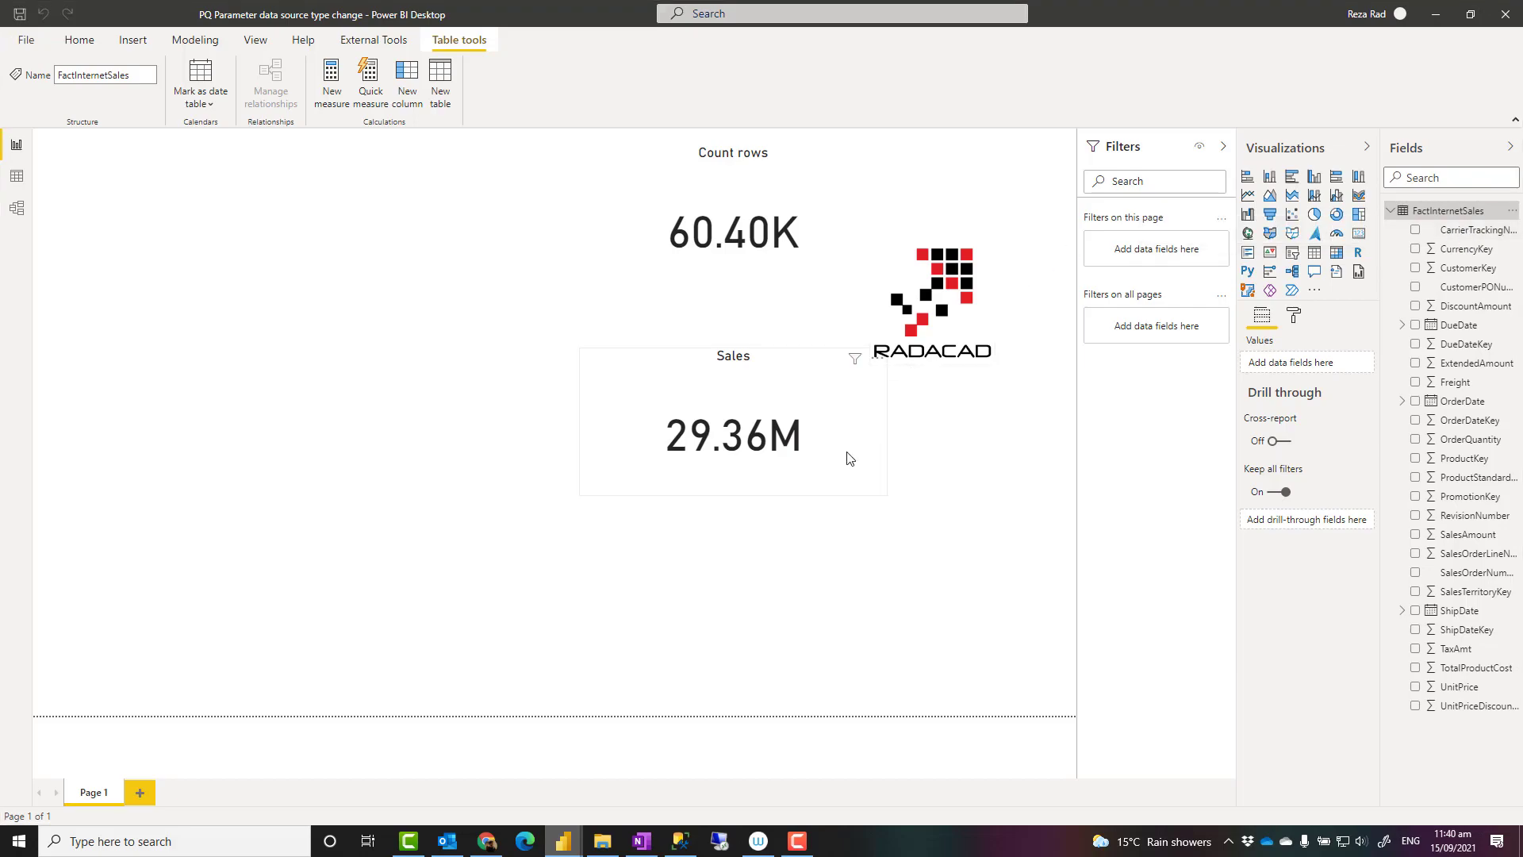
{"action": "left_click", "coordinate": [733, 200]}
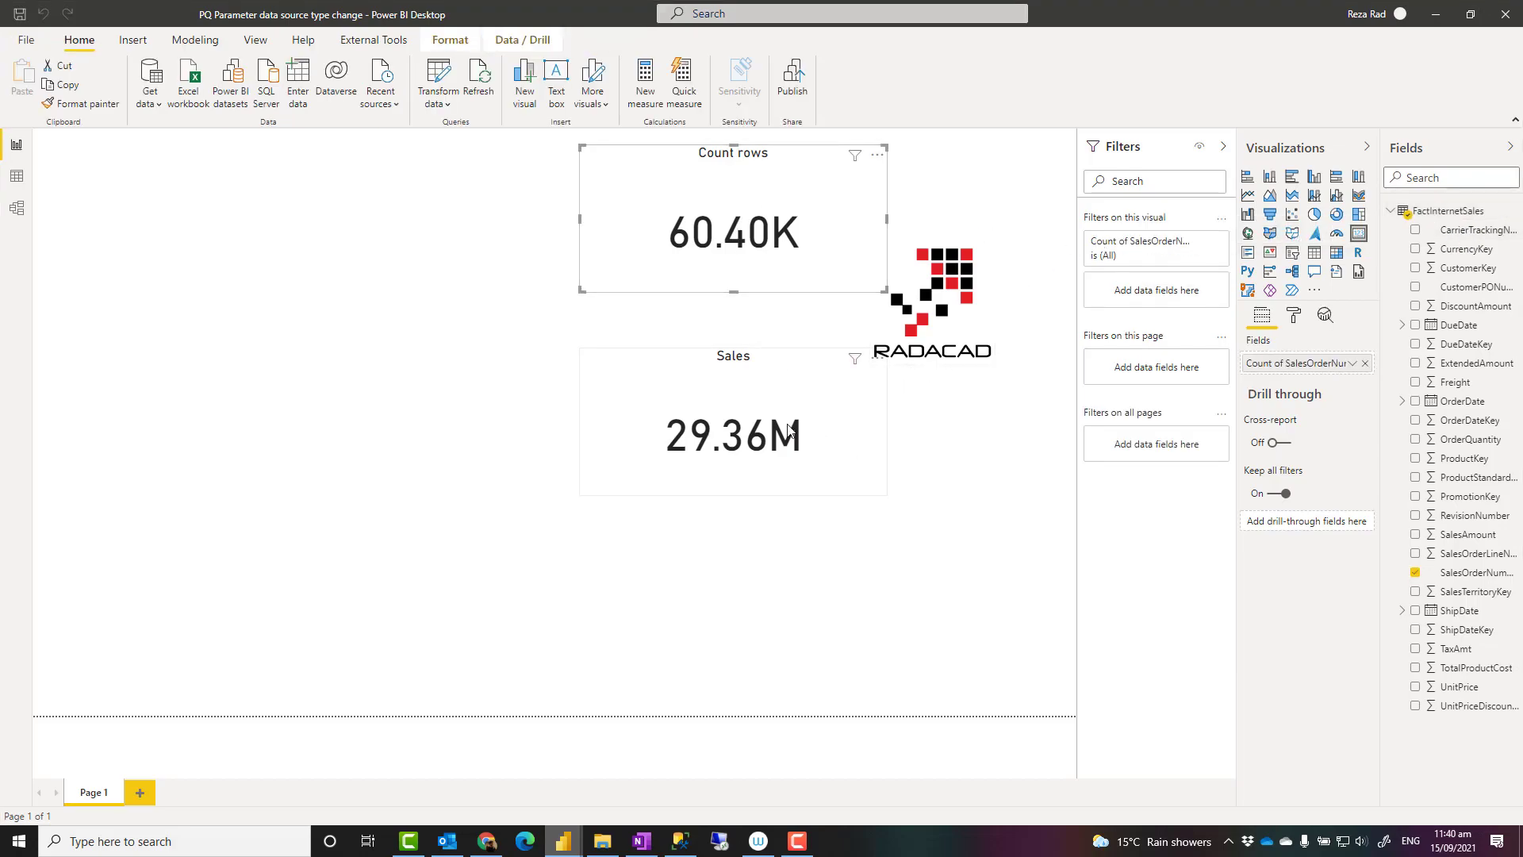
{"action": "left_click", "coordinate": [717, 408]}
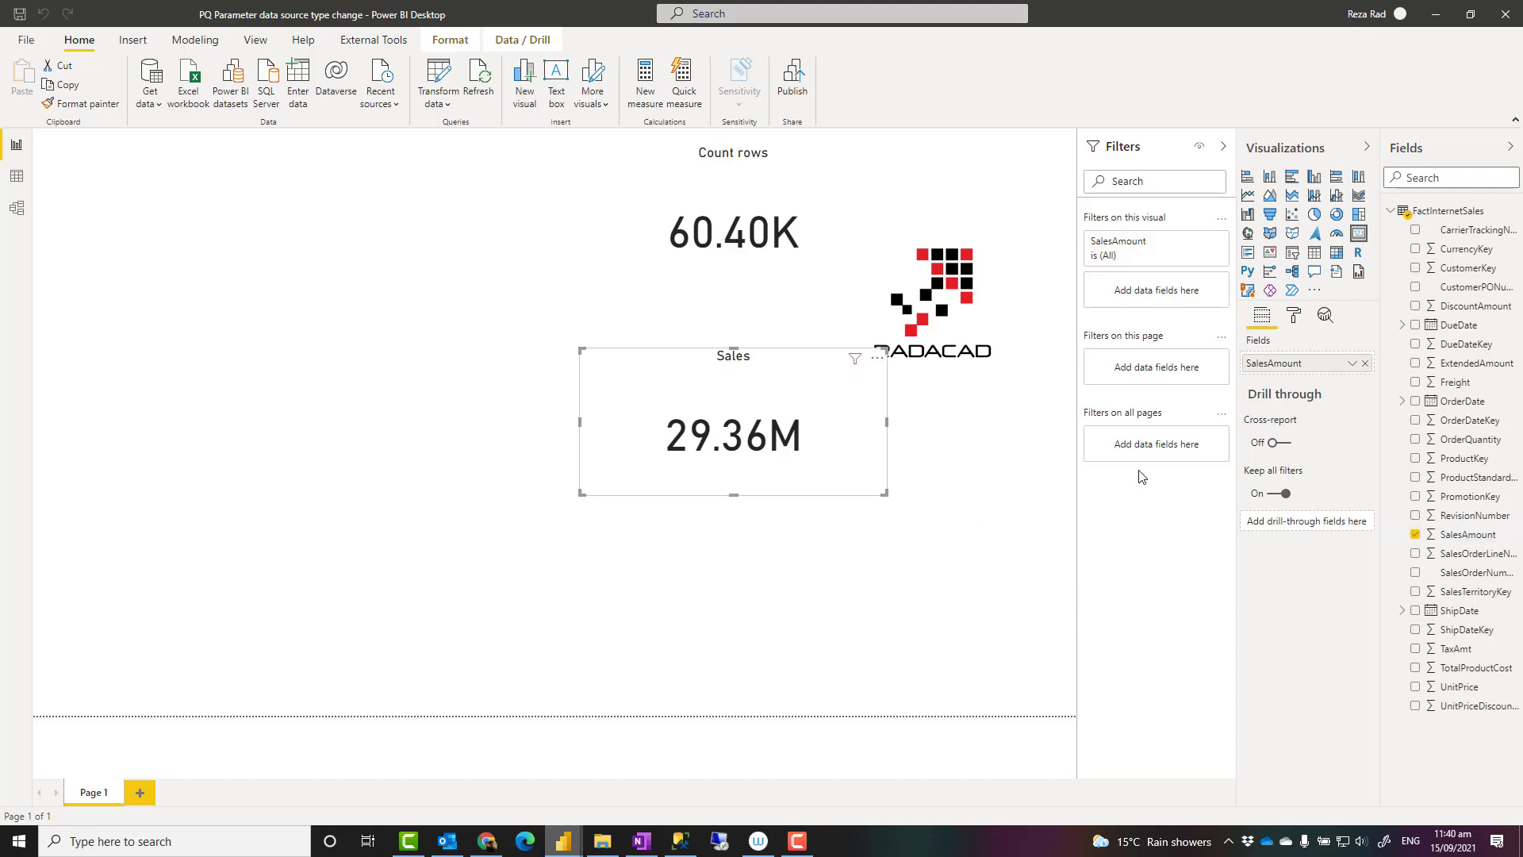
{"action": "left_click", "coordinate": [990, 439]}
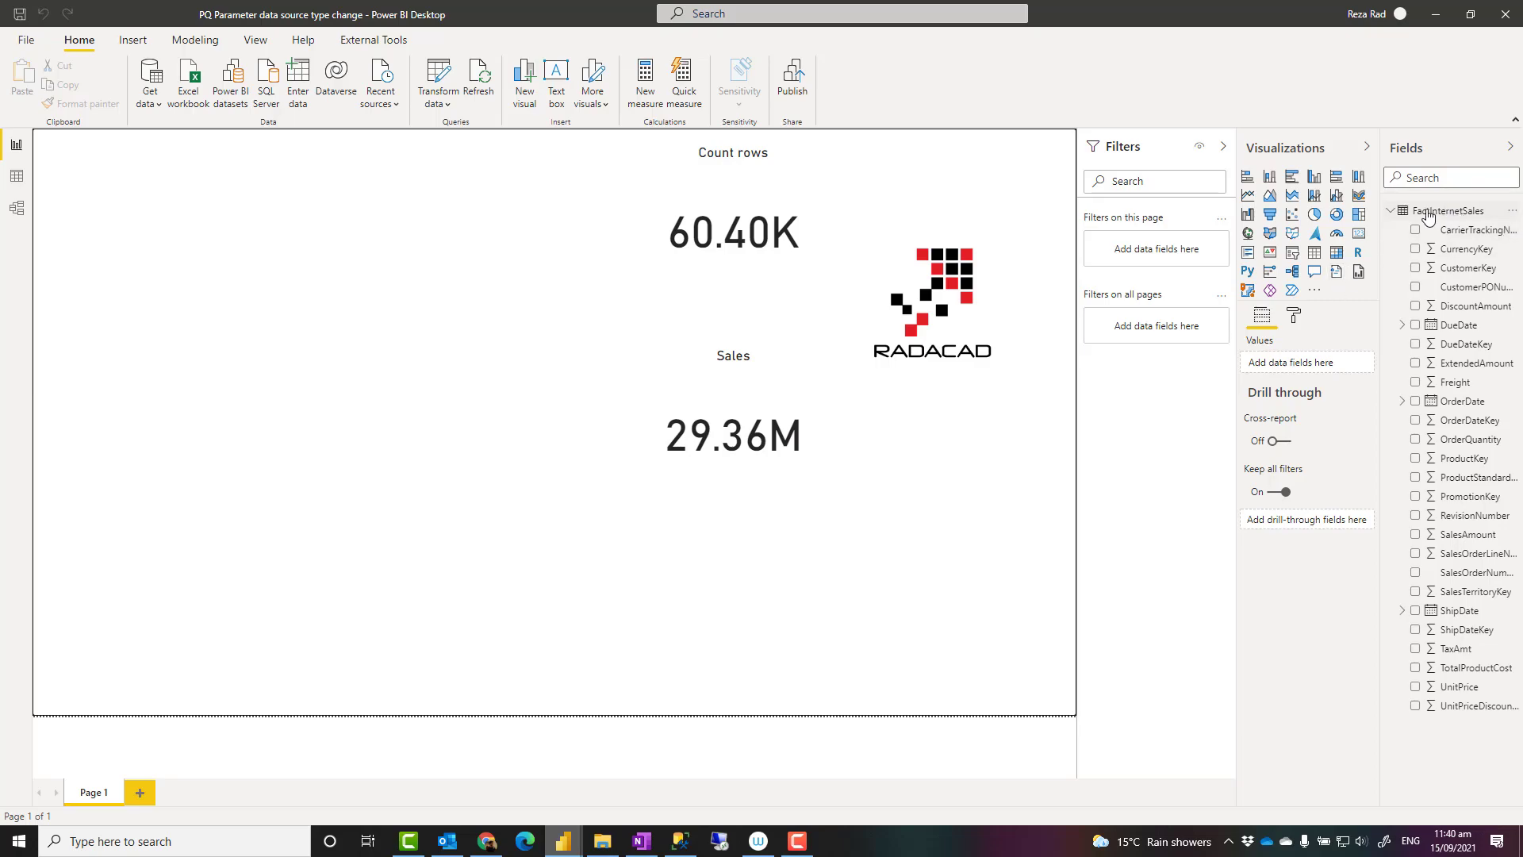
- Check the dbo.FactInternetSales table of AdventureWorksDW2012BIG in SQL Server Management Studio, returning to the Power BI report
{"action": "left_click", "coordinate": [679, 840]}
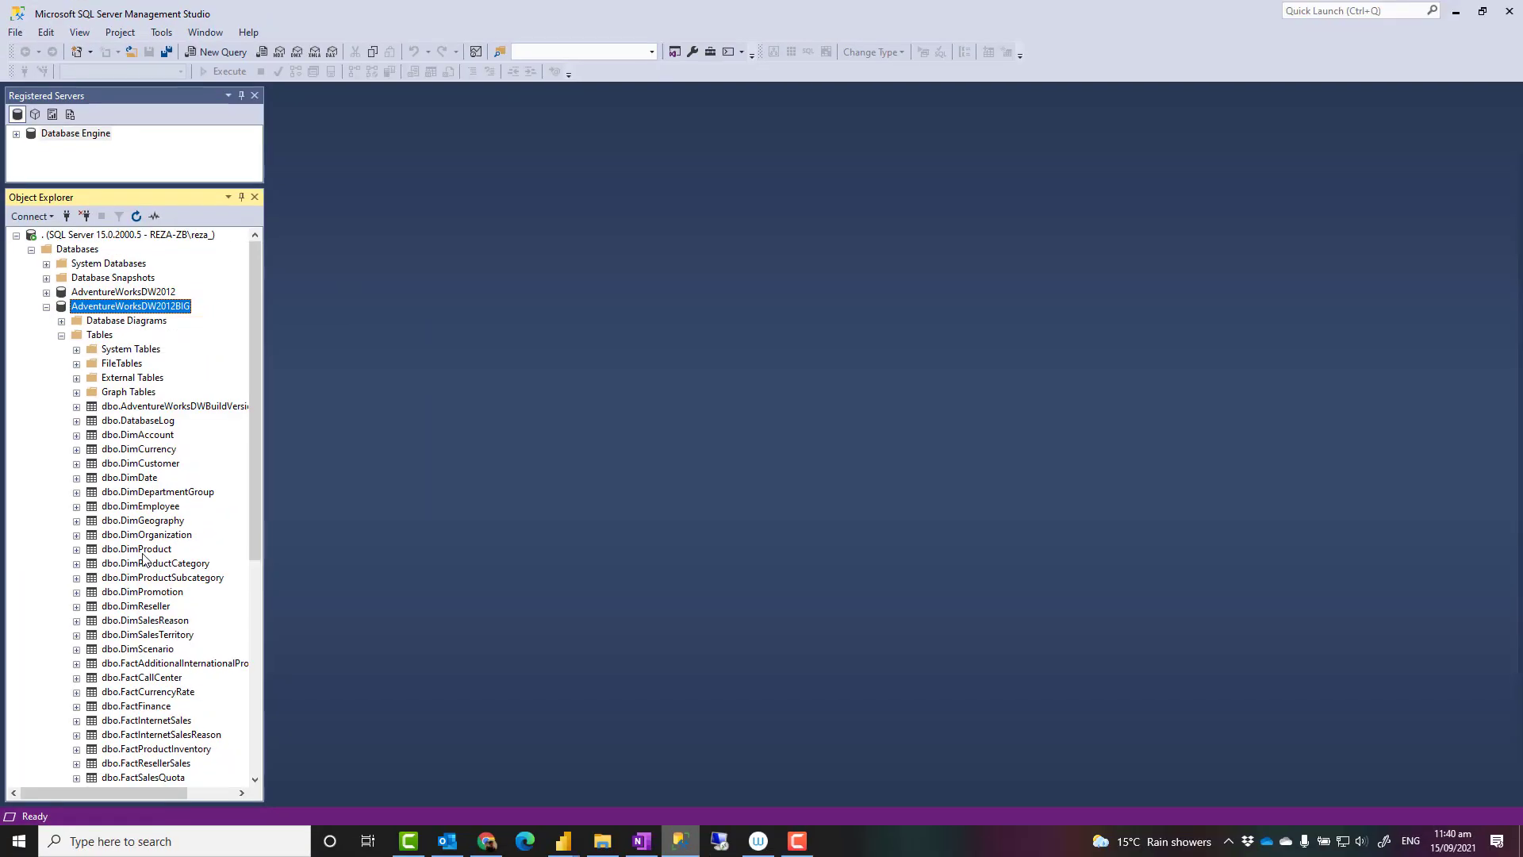
{"action": "scroll", "coordinate": [270, 856], "scroll_direction": "down", "scroll_amount": 1}
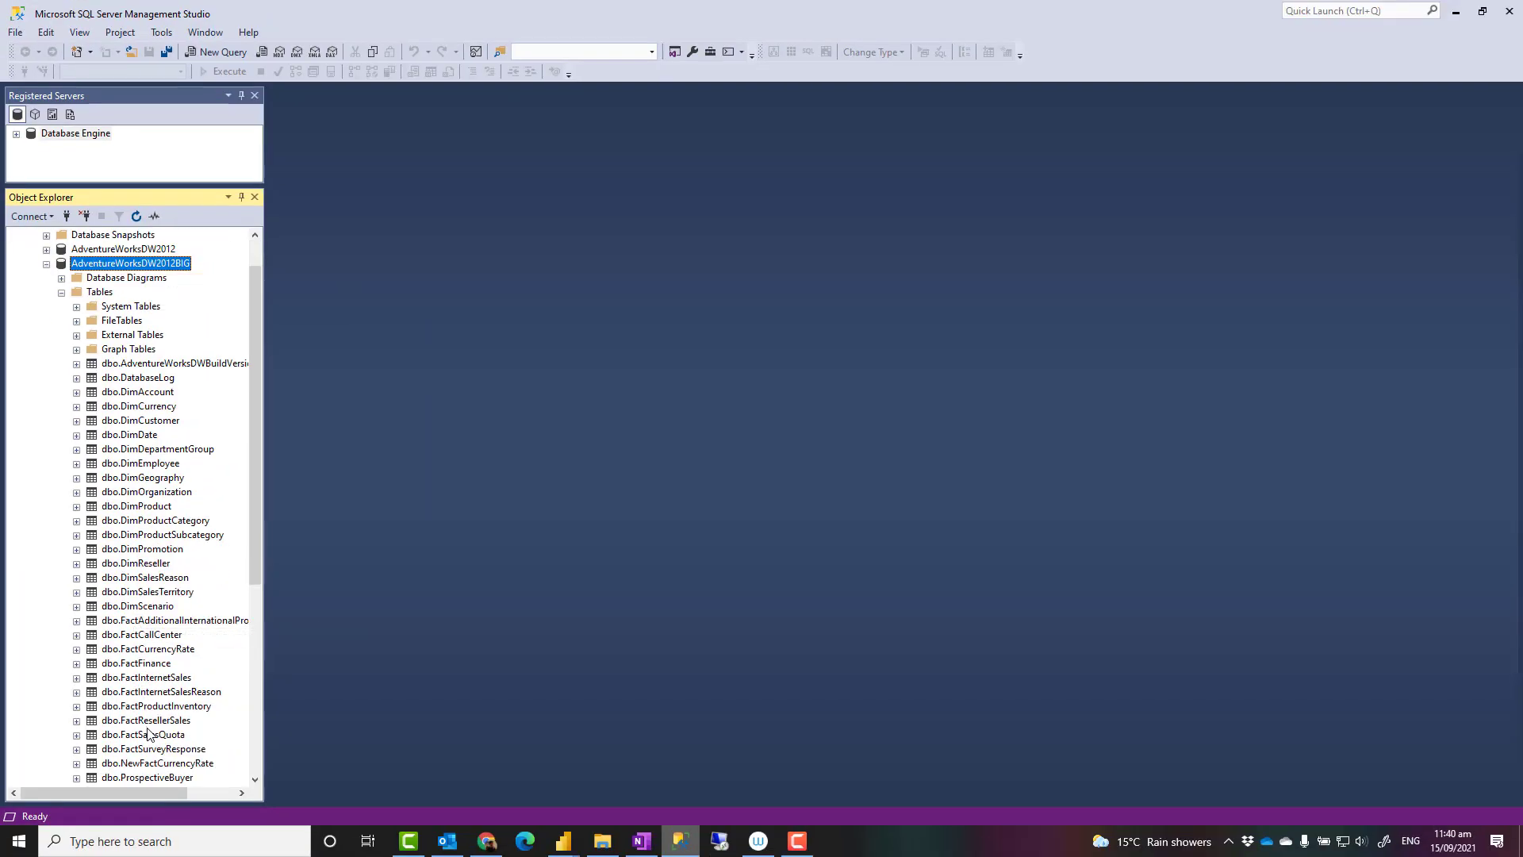
{"action": "left_click", "coordinate": [156, 679]}
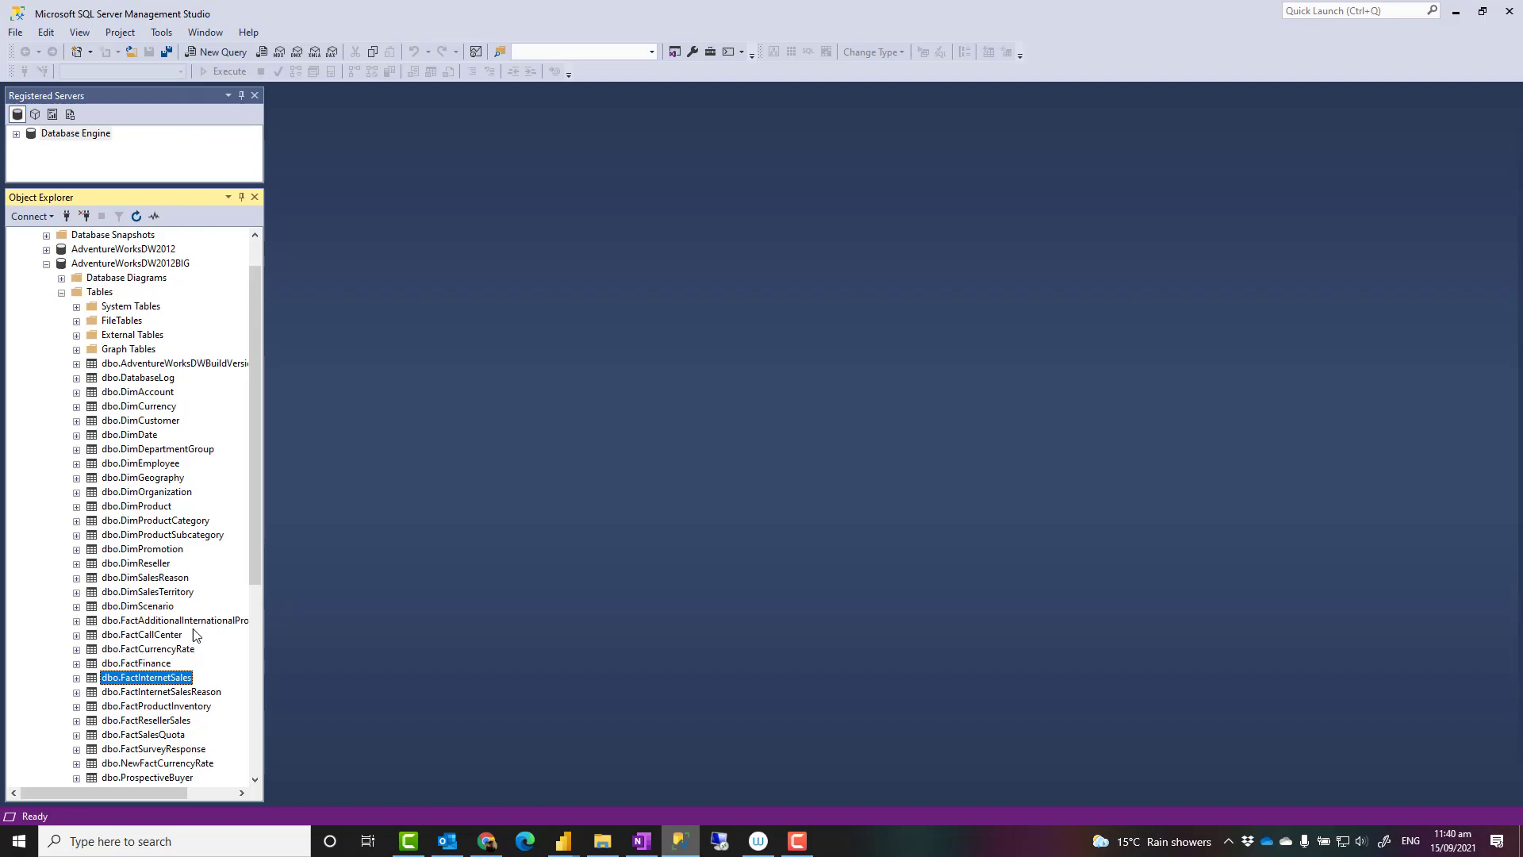
{"action": "left_click", "coordinate": [1455, 14]}
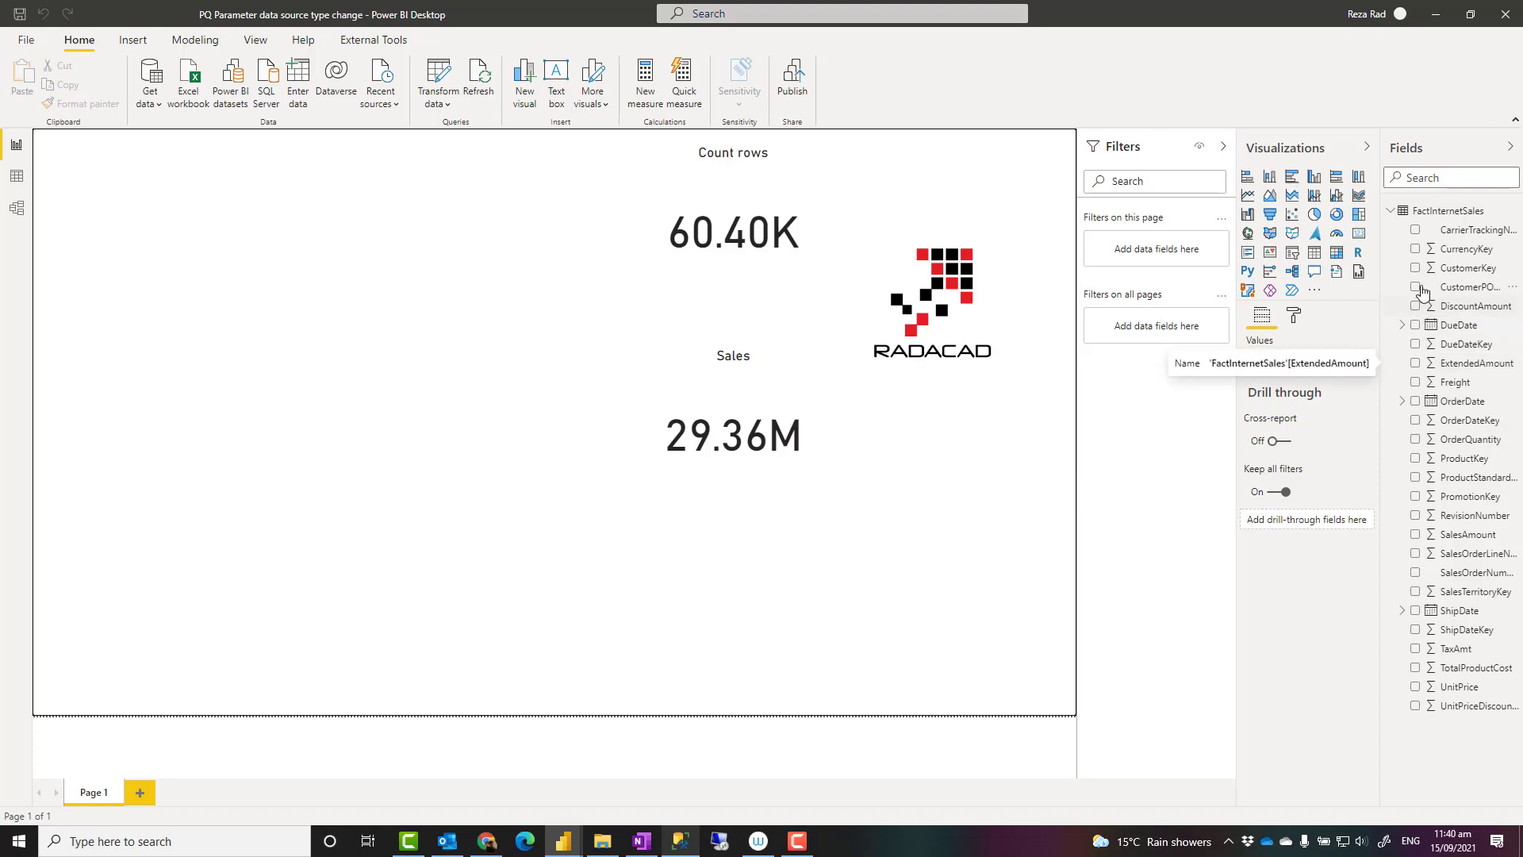
{"action": "mouse_move", "coordinate": [1395, 219]}
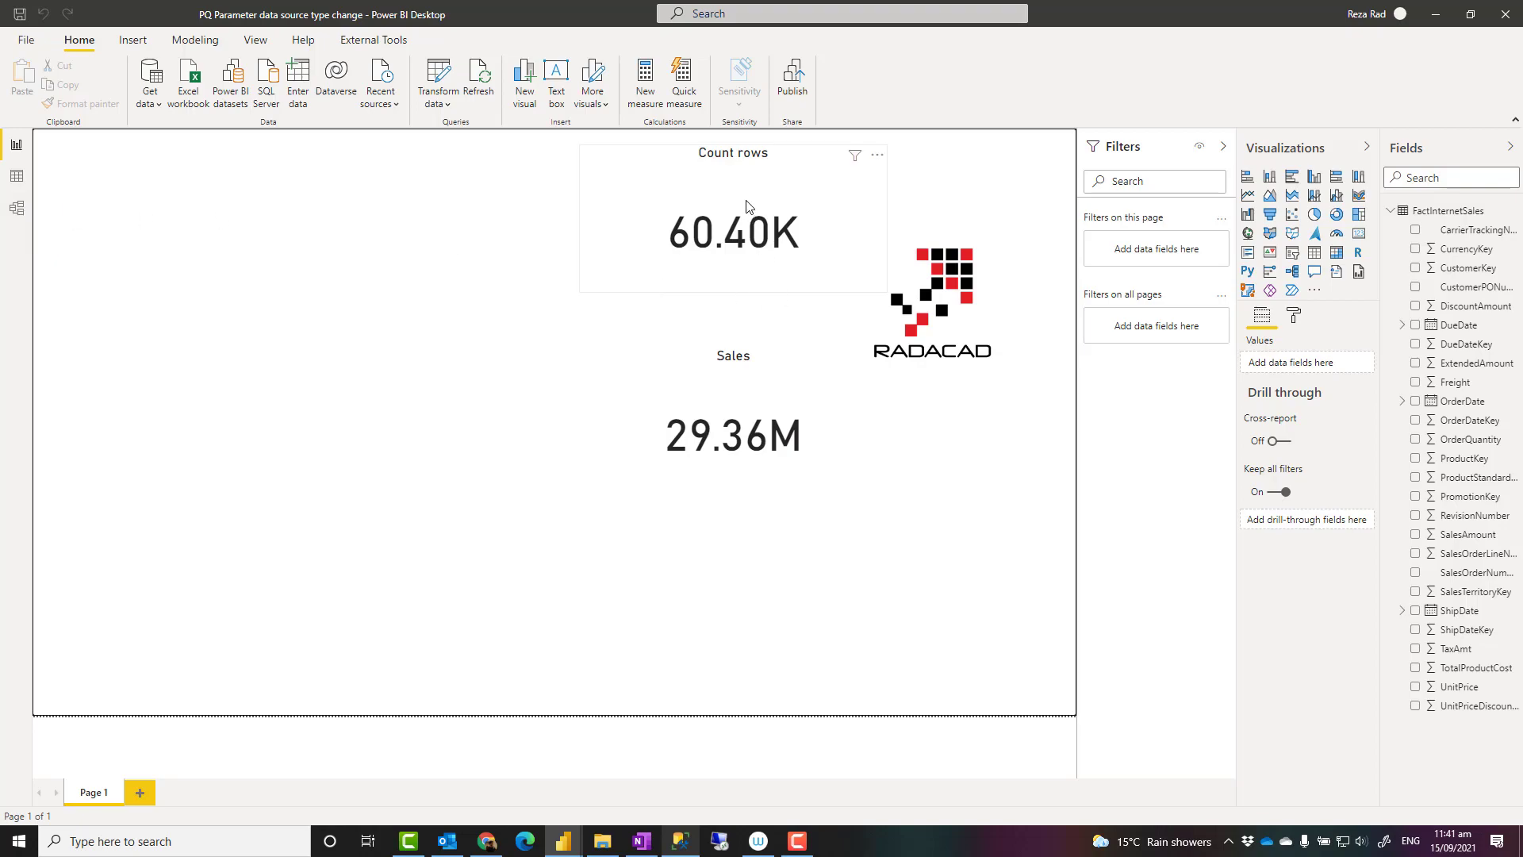
{"action": "left_click", "coordinate": [513, 379]}
- Switch to the untitled report and start an Excel import of AdventureWorksDW2012.xlsx from the Power BI Essentials training materials' OneDrive Data Sources folder
{"action": "mouse_move", "coordinate": [569, 847]}
{"action": "left_click", "coordinate": [635, 797]}
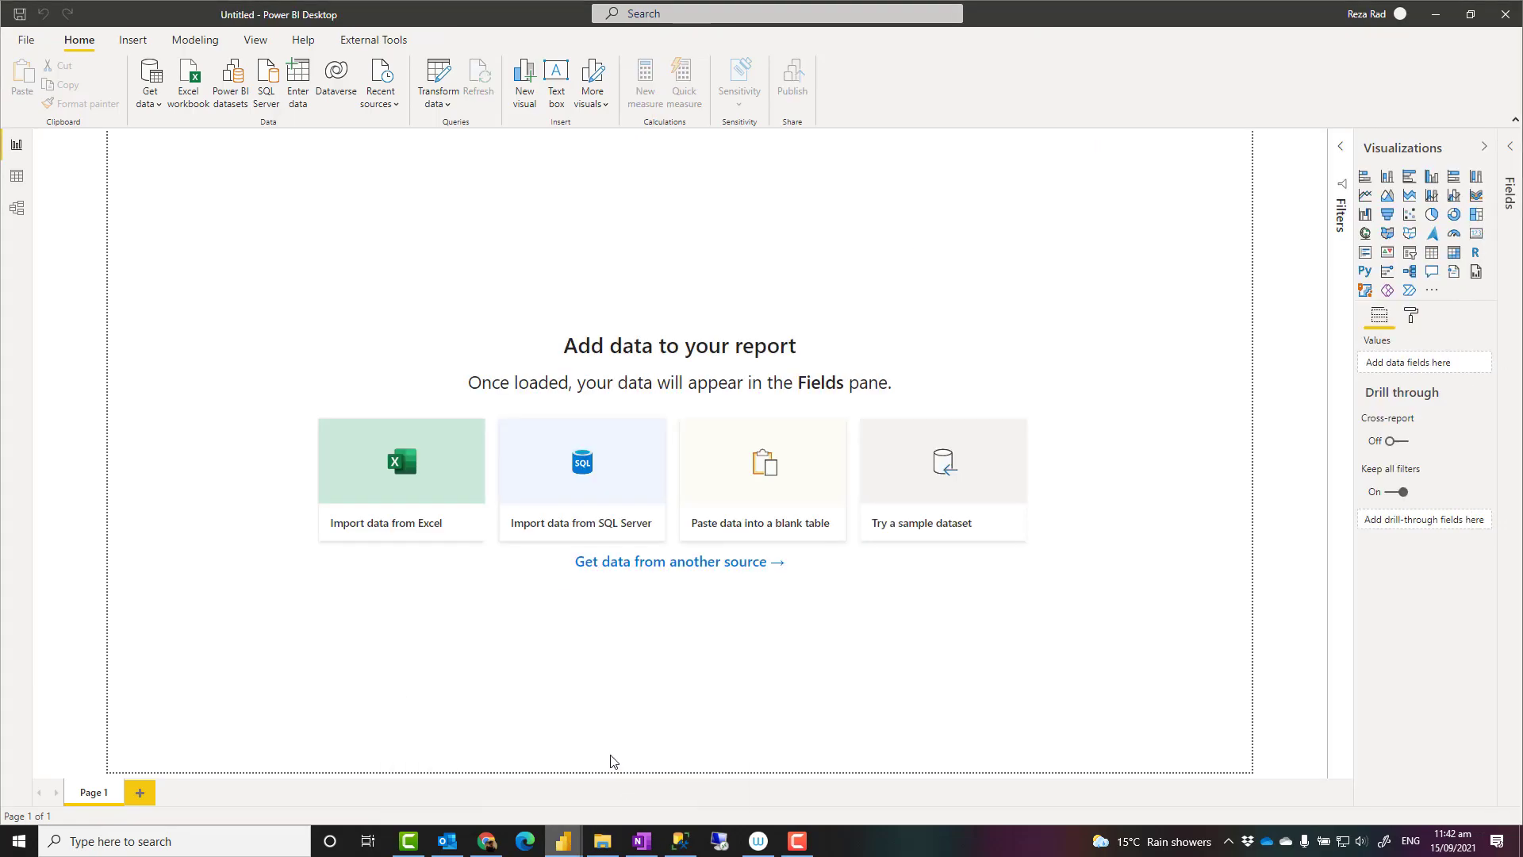
{"action": "left_click", "coordinate": [395, 474]}
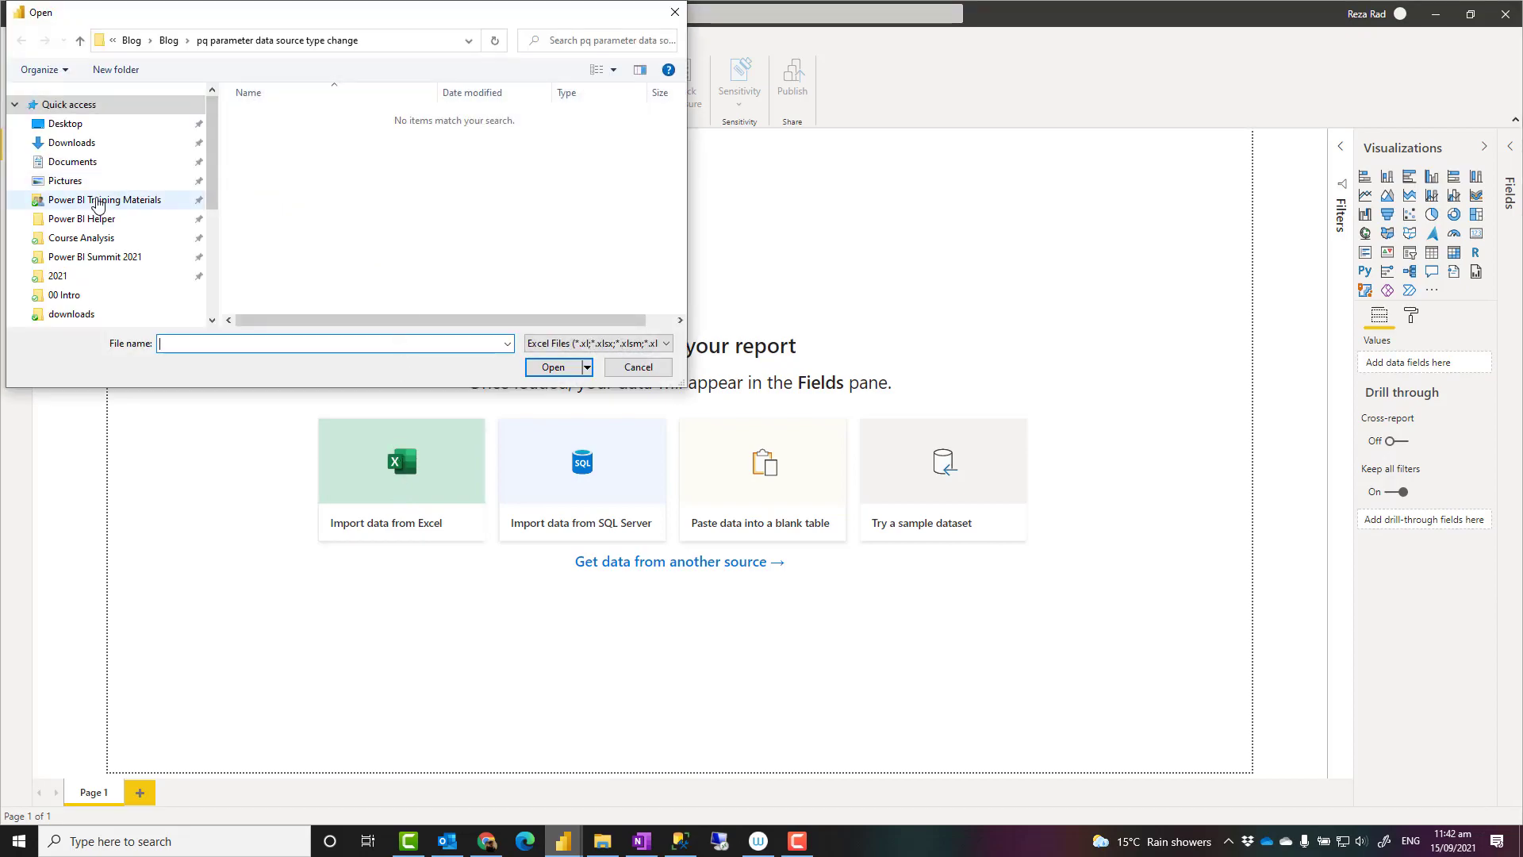
{"action": "left_click", "coordinate": [96, 201]}
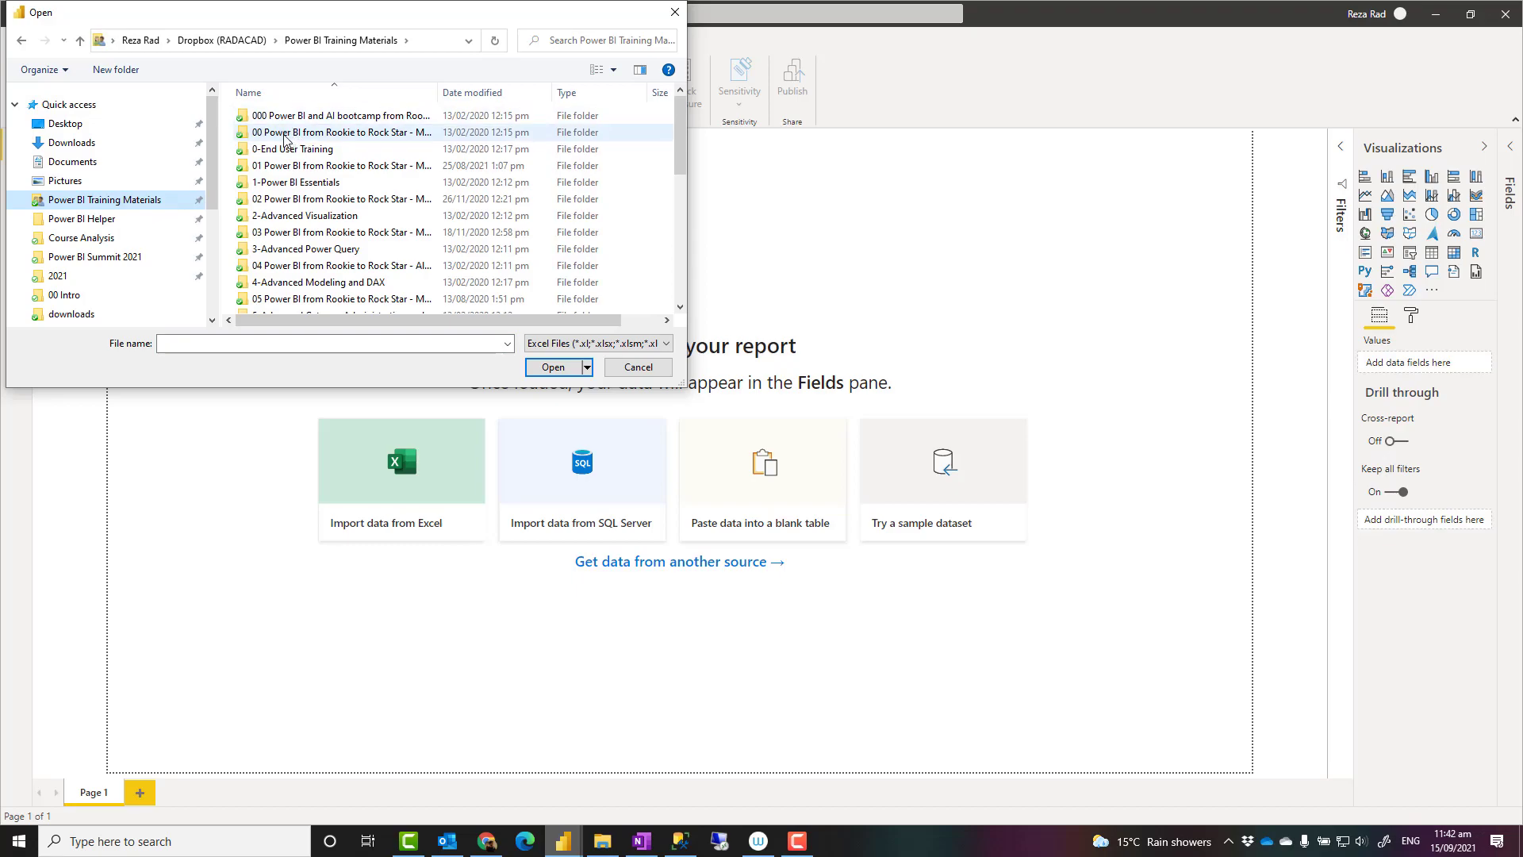
{"action": "double_click", "coordinate": [279, 132]}
{"action": "double_click", "coordinate": [279, 117]}
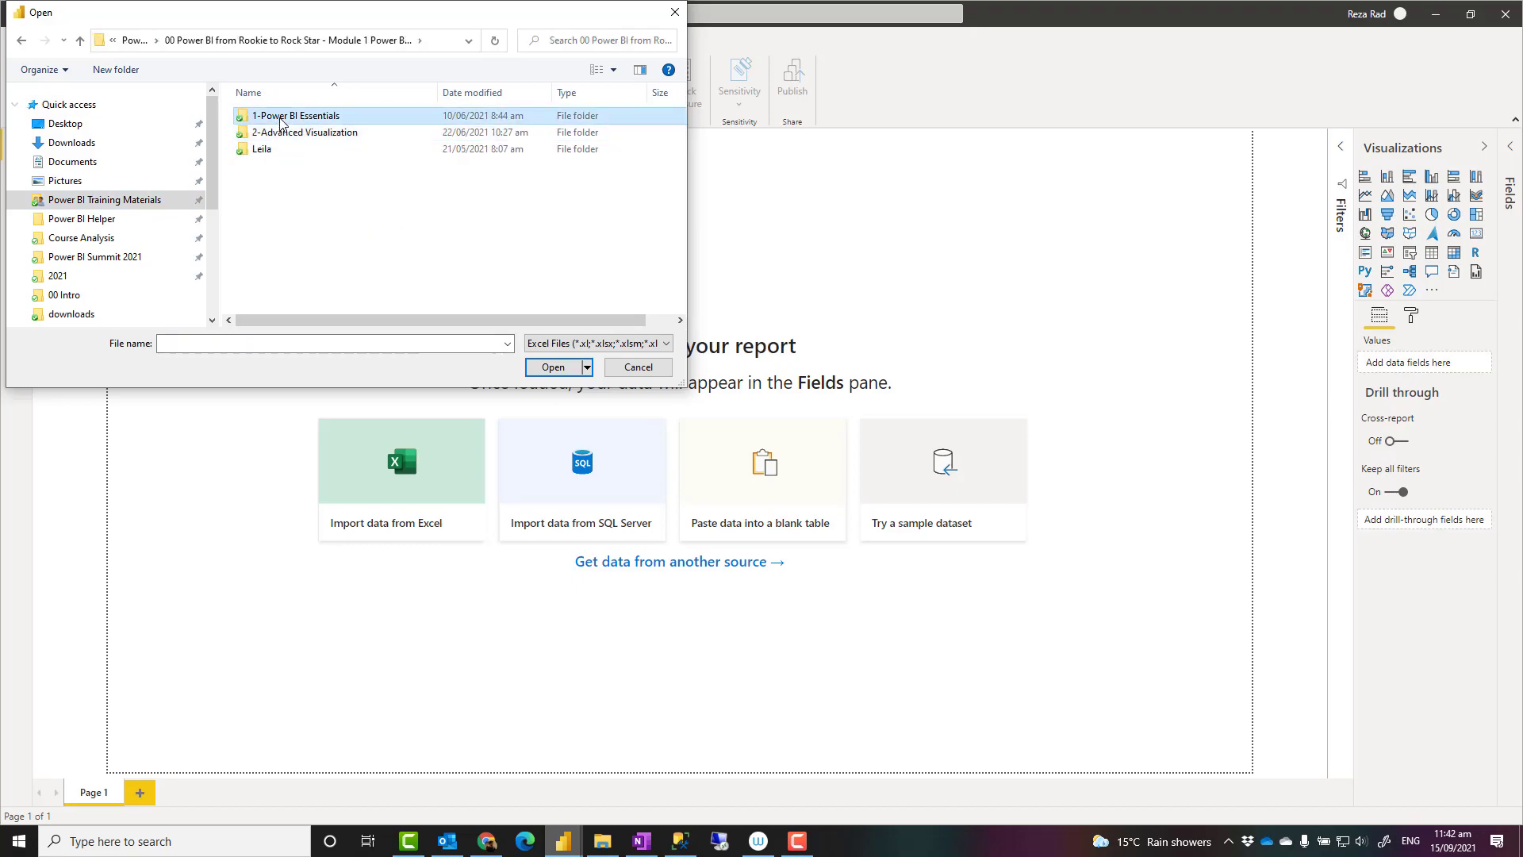
{"action": "double_click", "coordinate": [279, 117]}
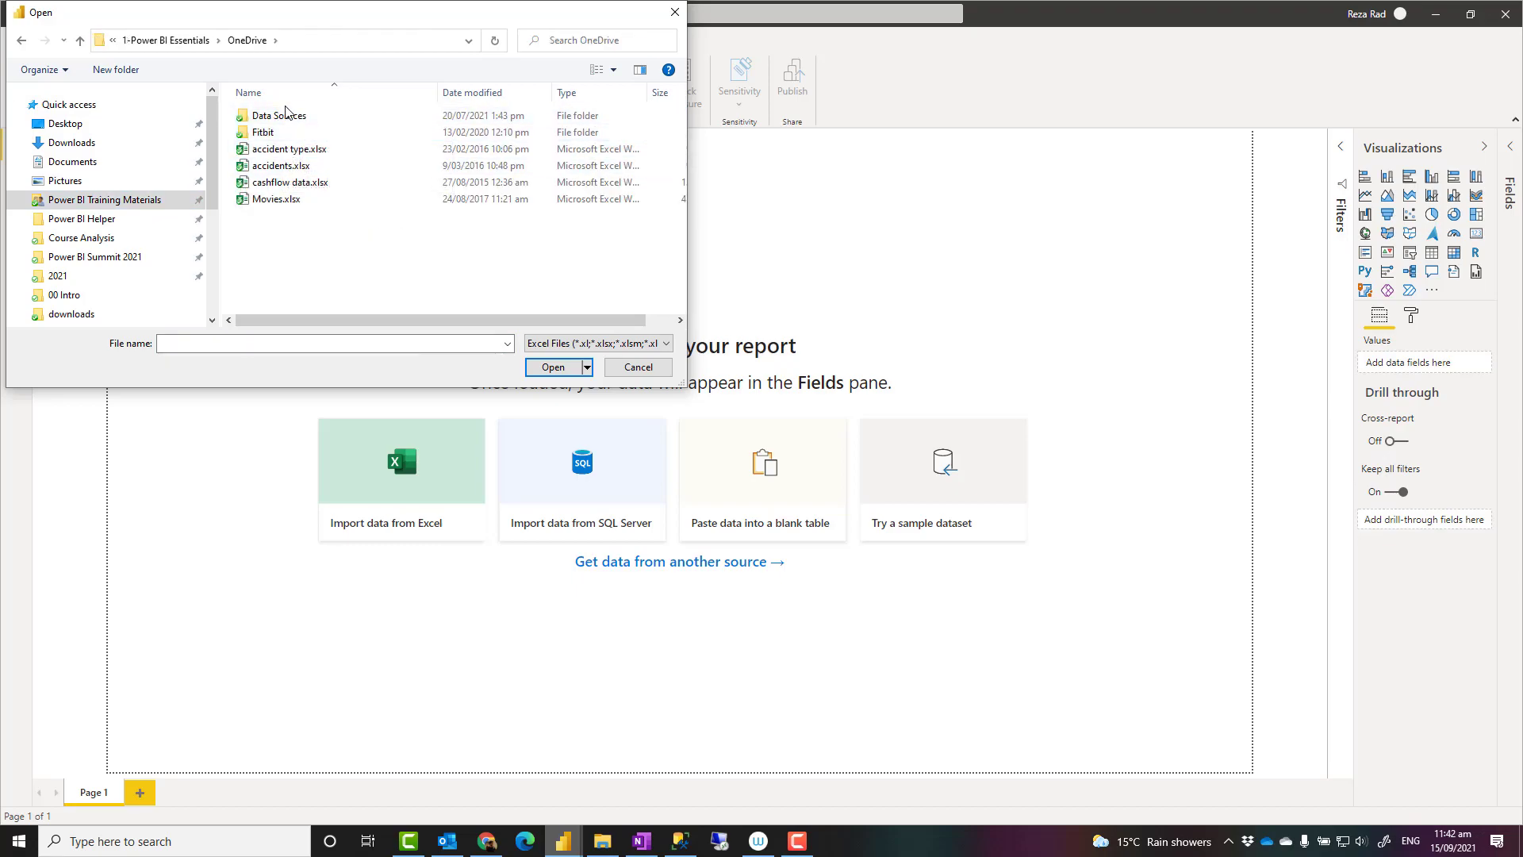
{"action": "double_click", "coordinate": [286, 117]}
{"action": "left_click", "coordinate": [299, 120]}
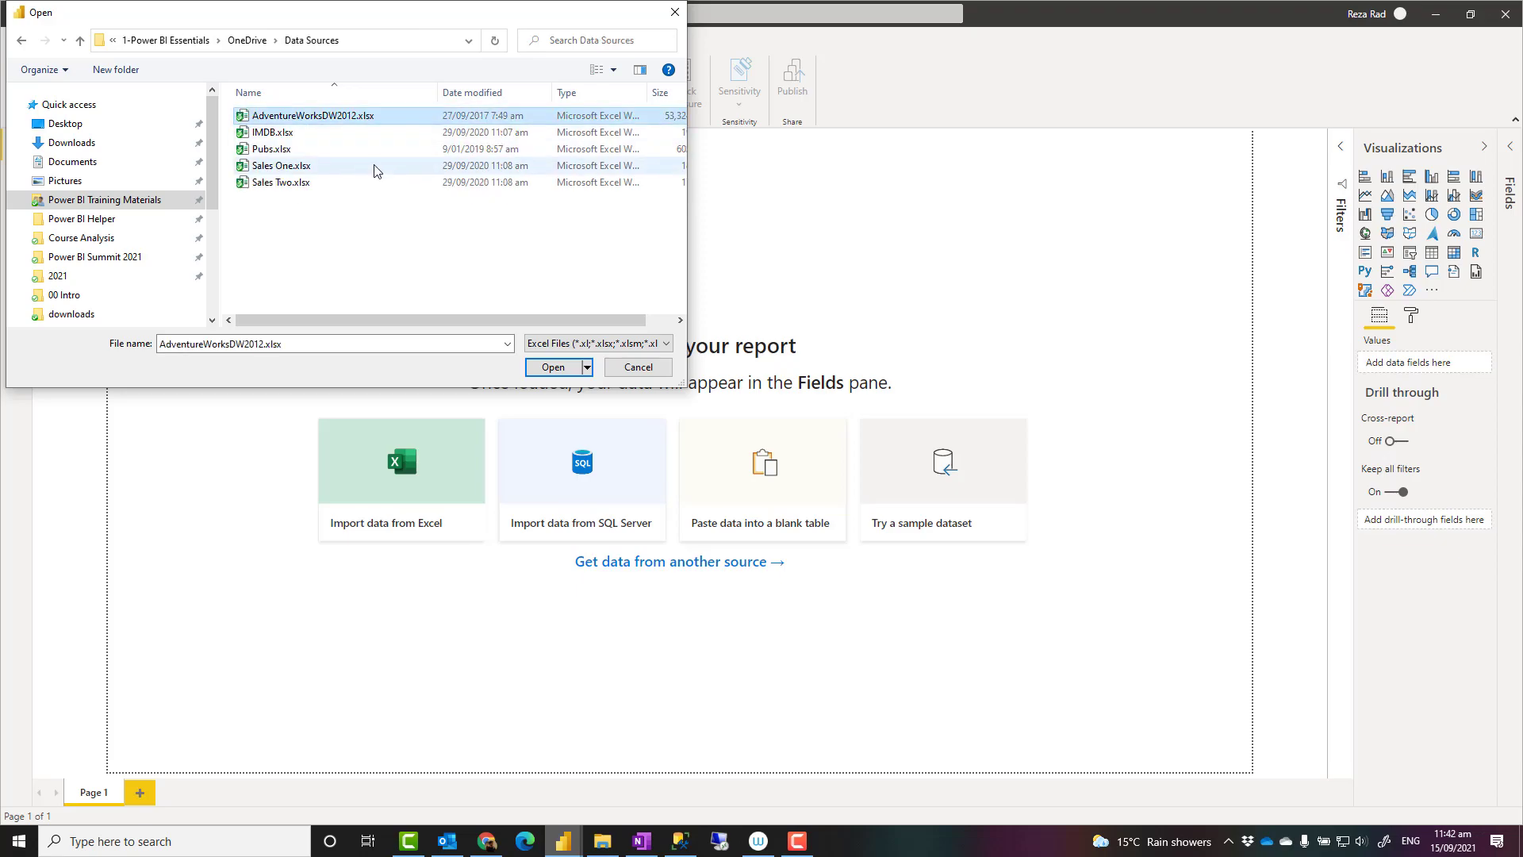
{"action": "left_click", "coordinate": [560, 370]}
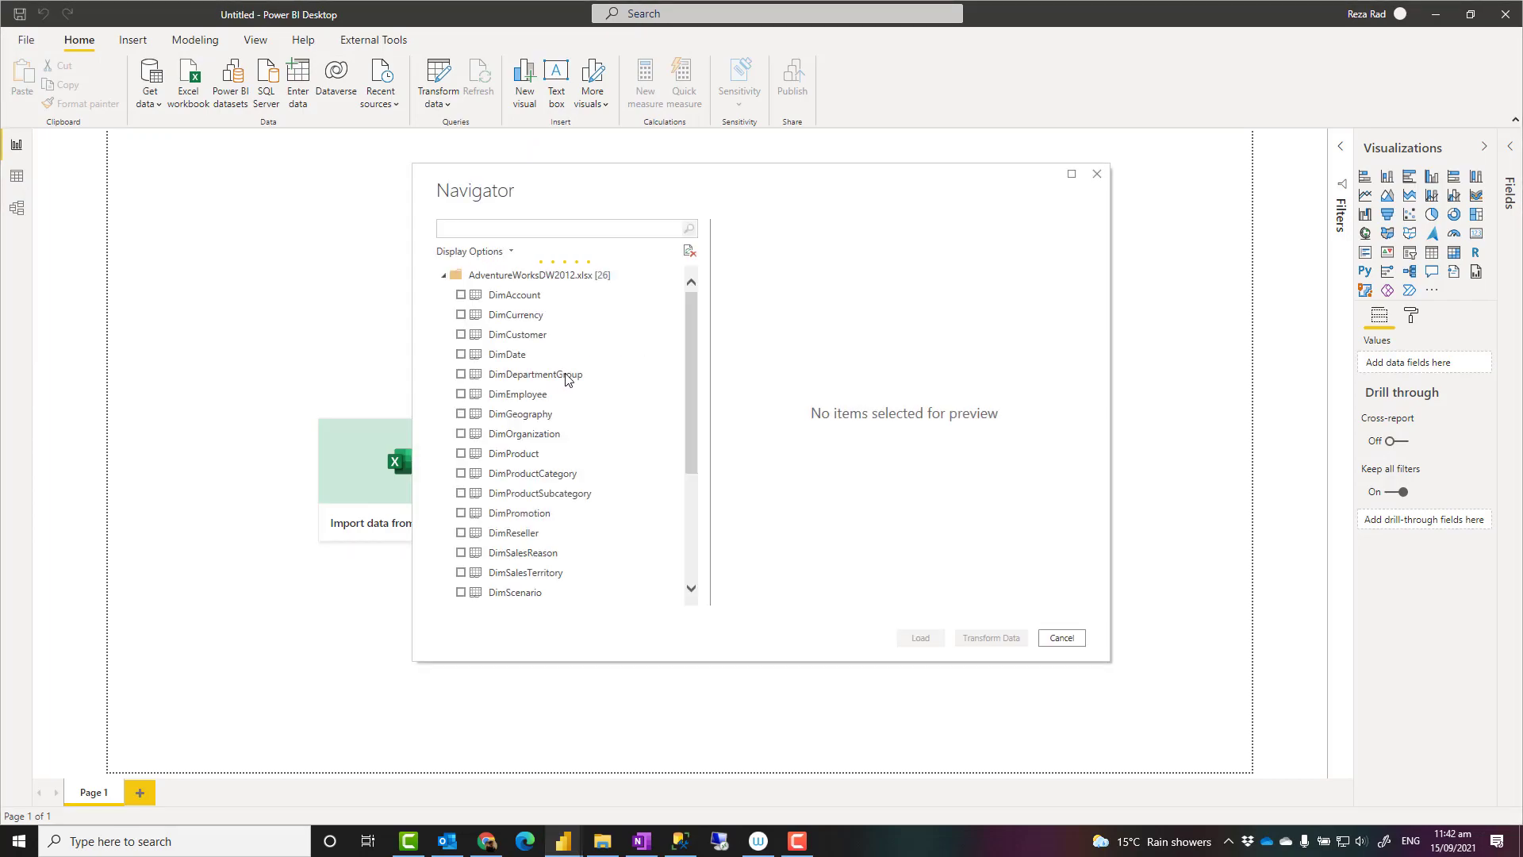
- Bring the workbook's FactInternetSales sheet into Power Query and apply the query to the report
{"action": "left_click_drag", "start_coordinate": [693, 436], "coordinate": [694, 520]}
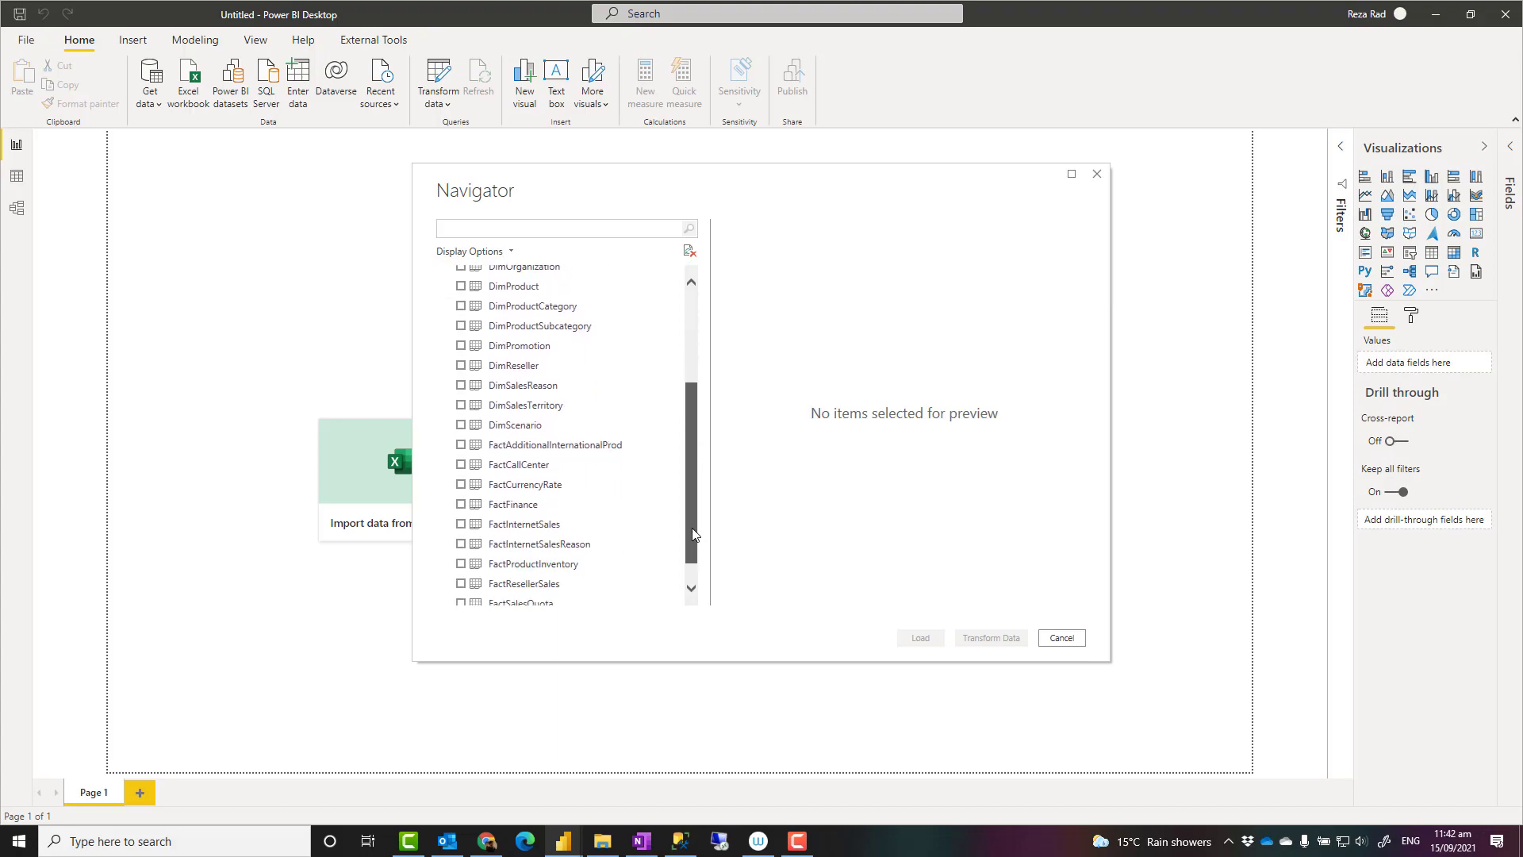
{"action": "left_click", "coordinate": [461, 524]}
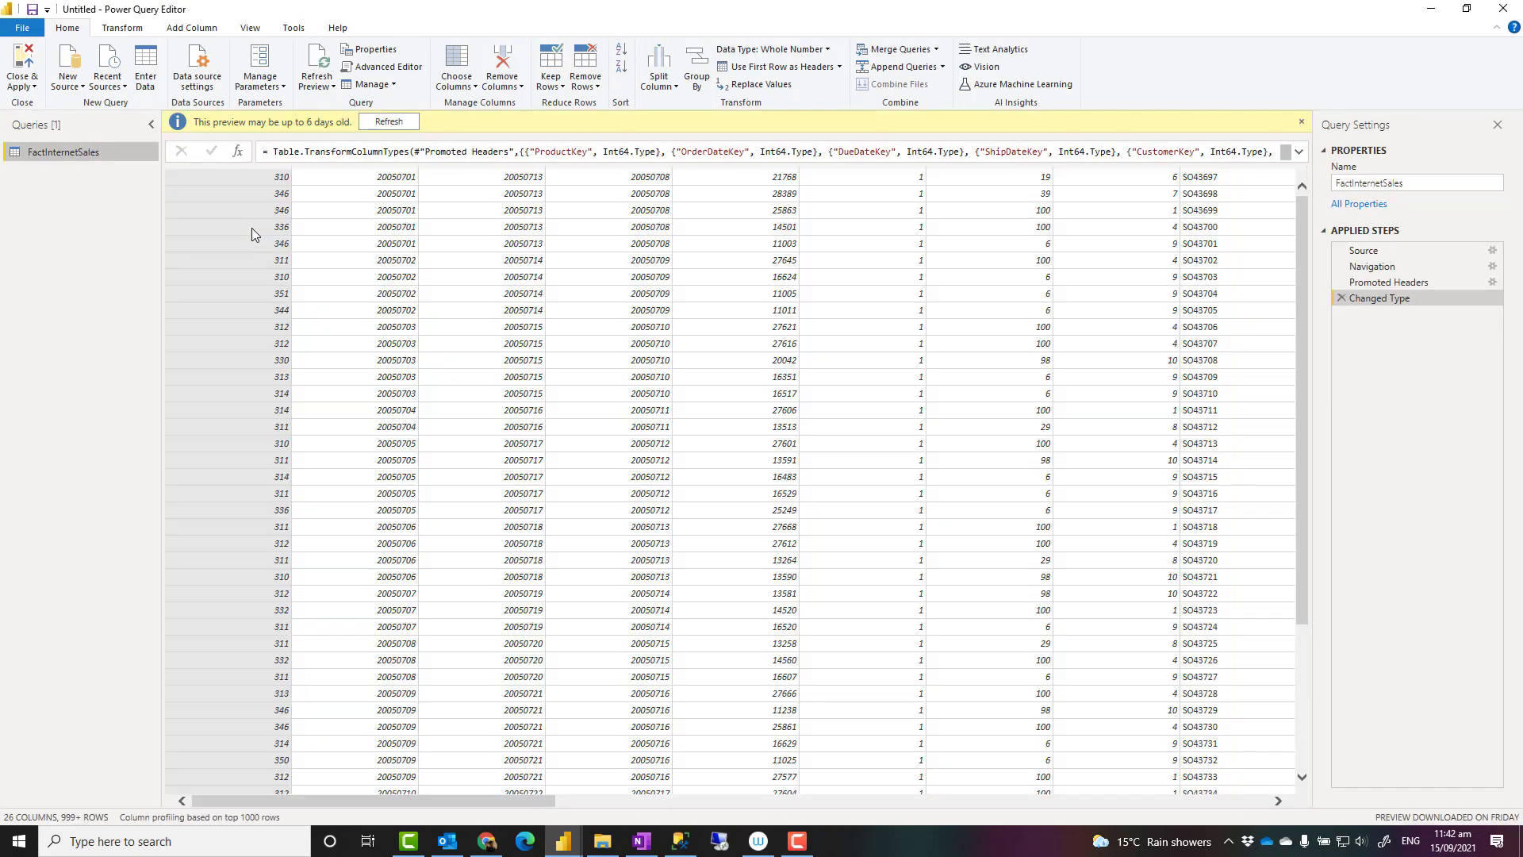
{"action": "left_click", "coordinate": [1301, 122]}
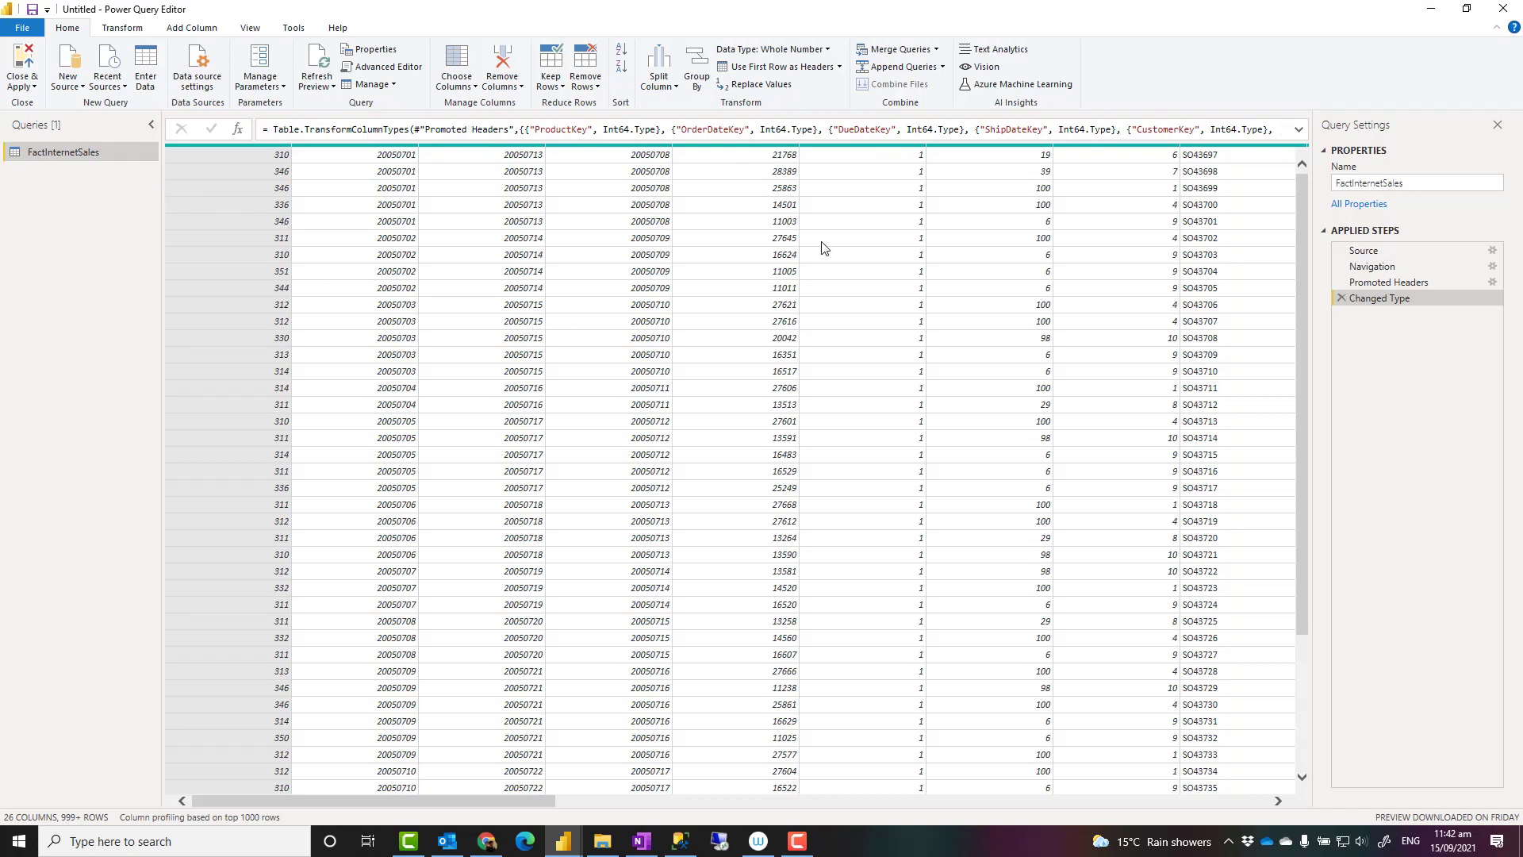
{"action": "left_click", "coordinate": [22, 64]}
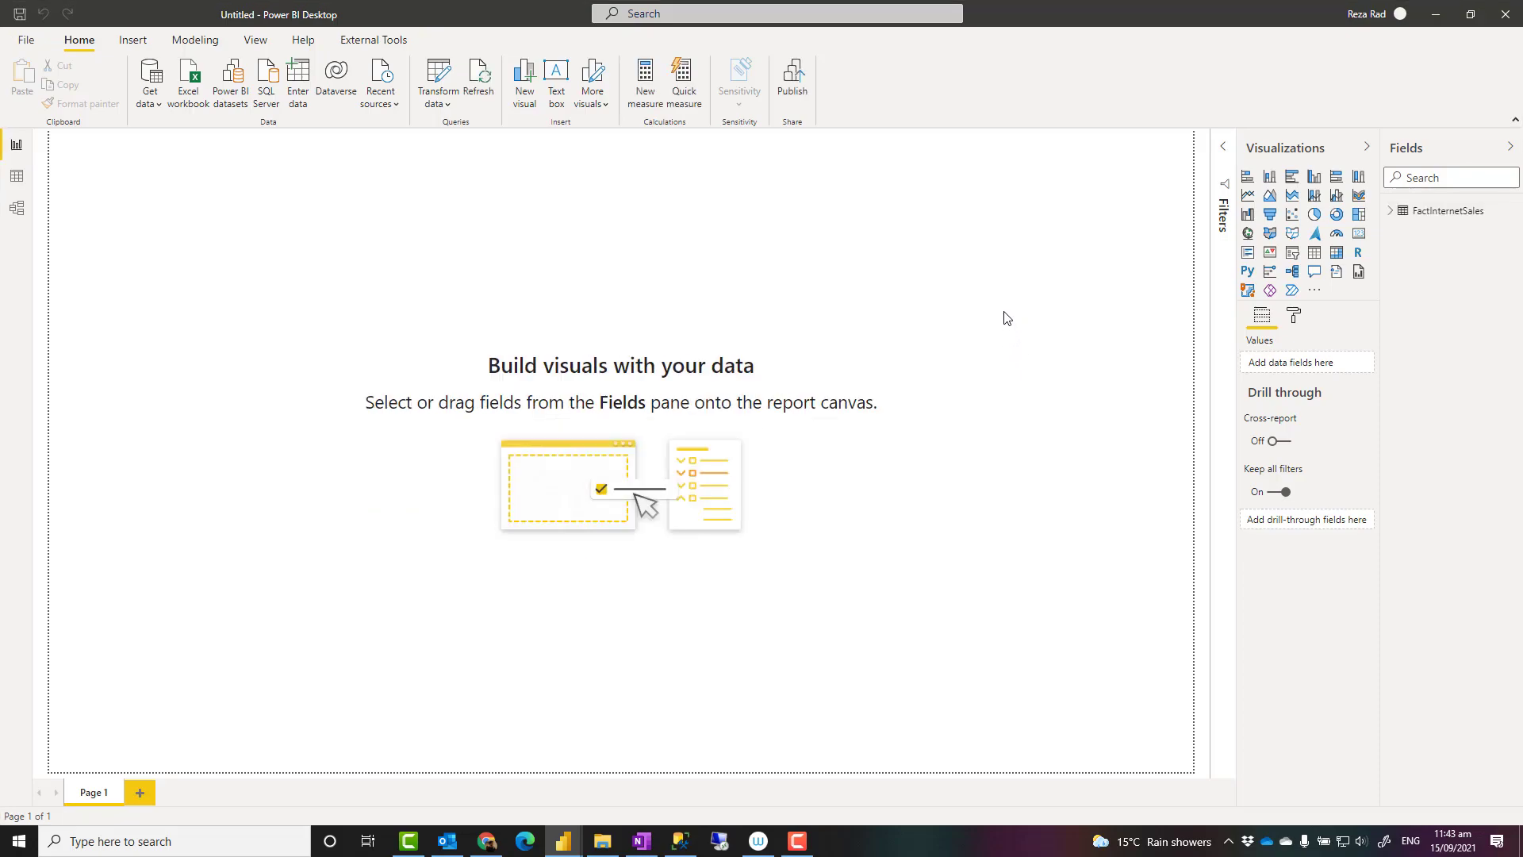
- Start a SQL Server database connection with "." as the server
{"action": "left_click", "coordinate": [155, 103]}
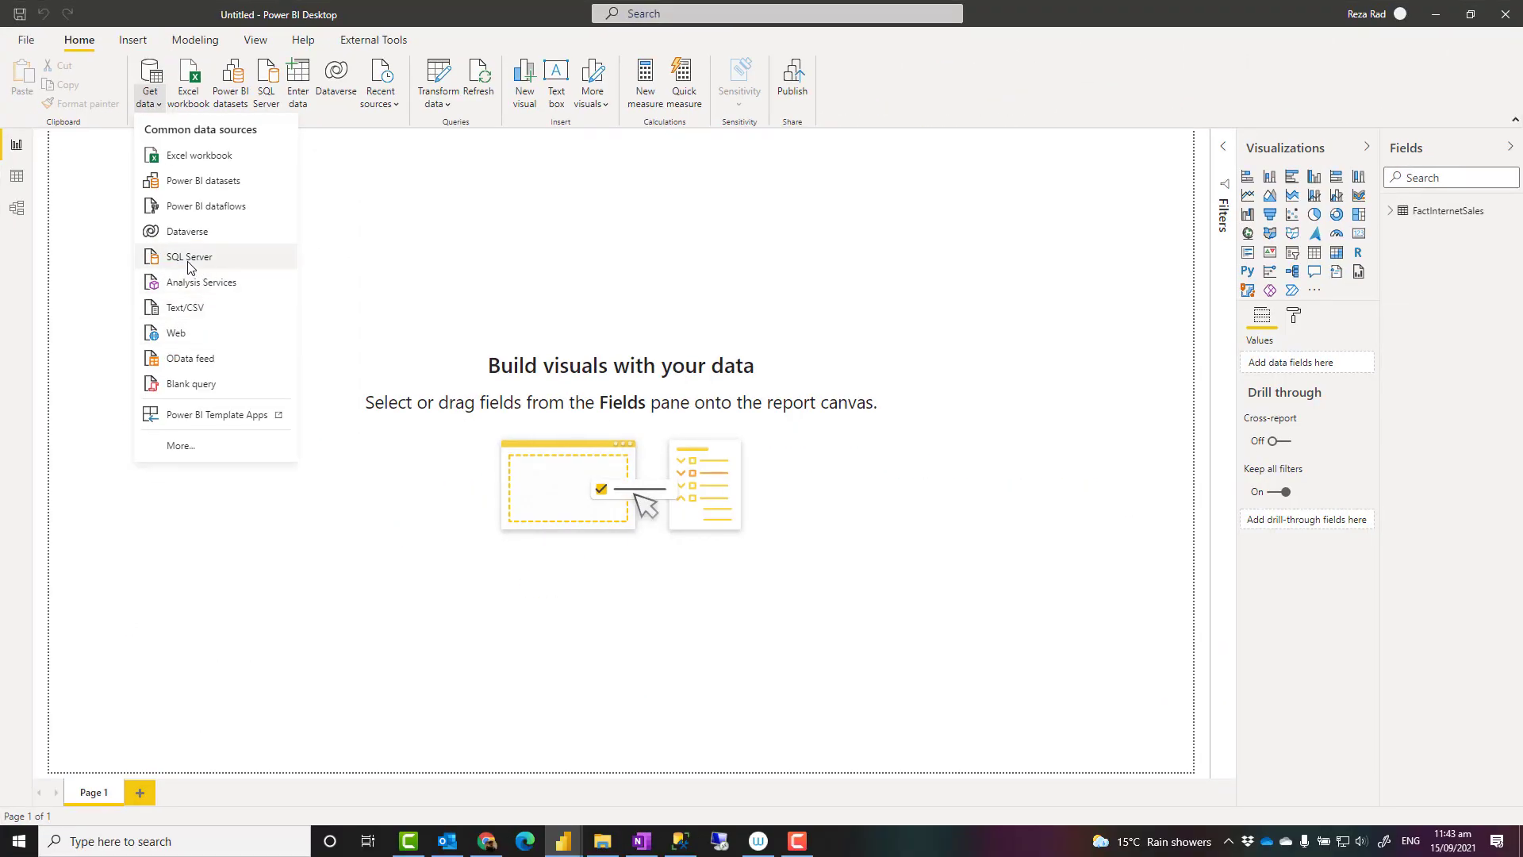
{"action": "left_click", "coordinate": [253, 419]}
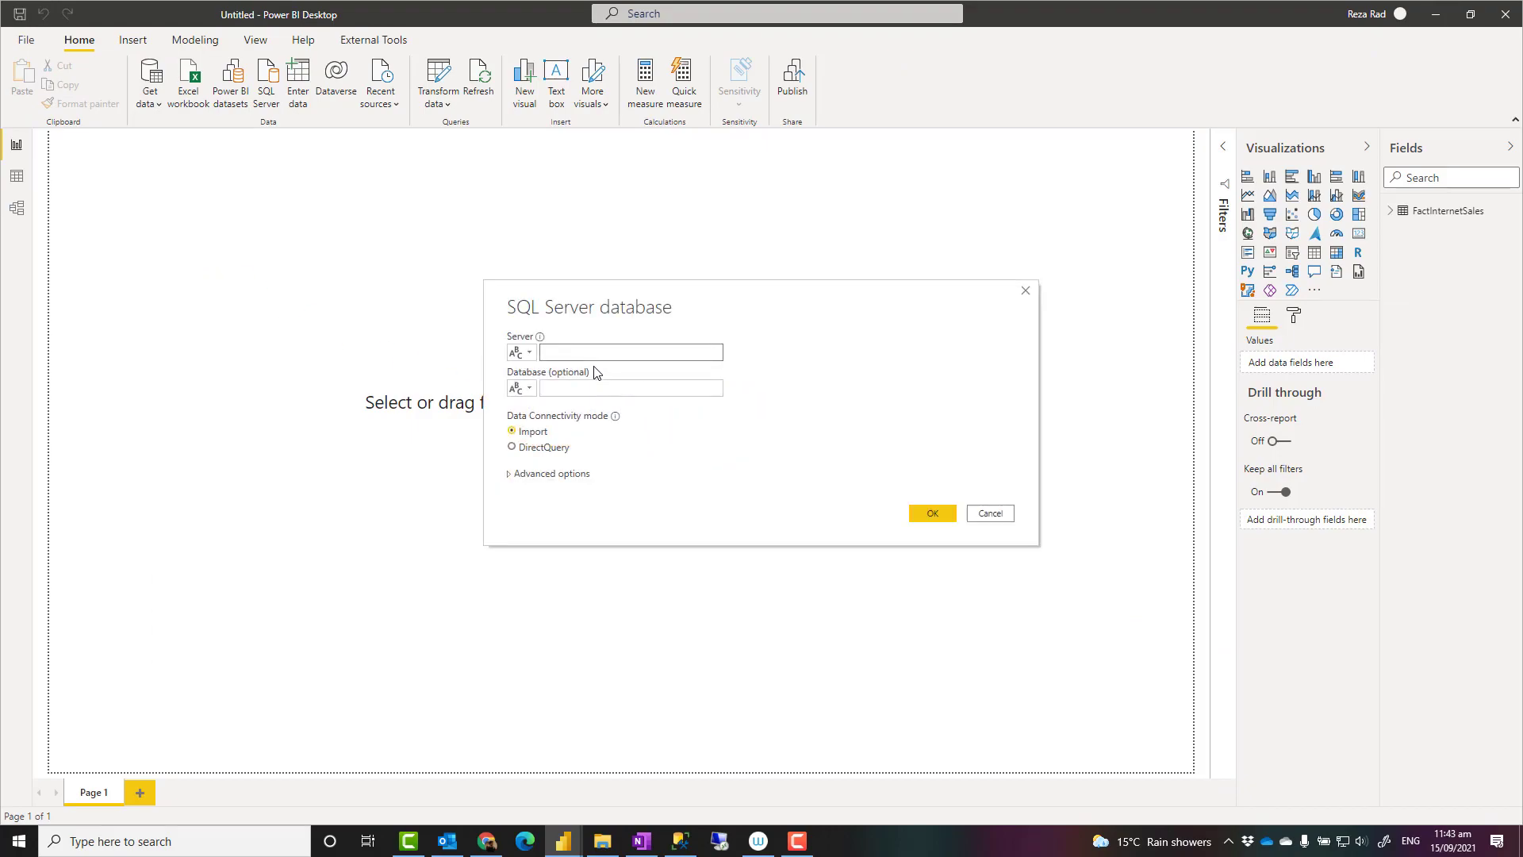
{"action": "type", "text": "."}
{"action": "key", "text": "Tab"}
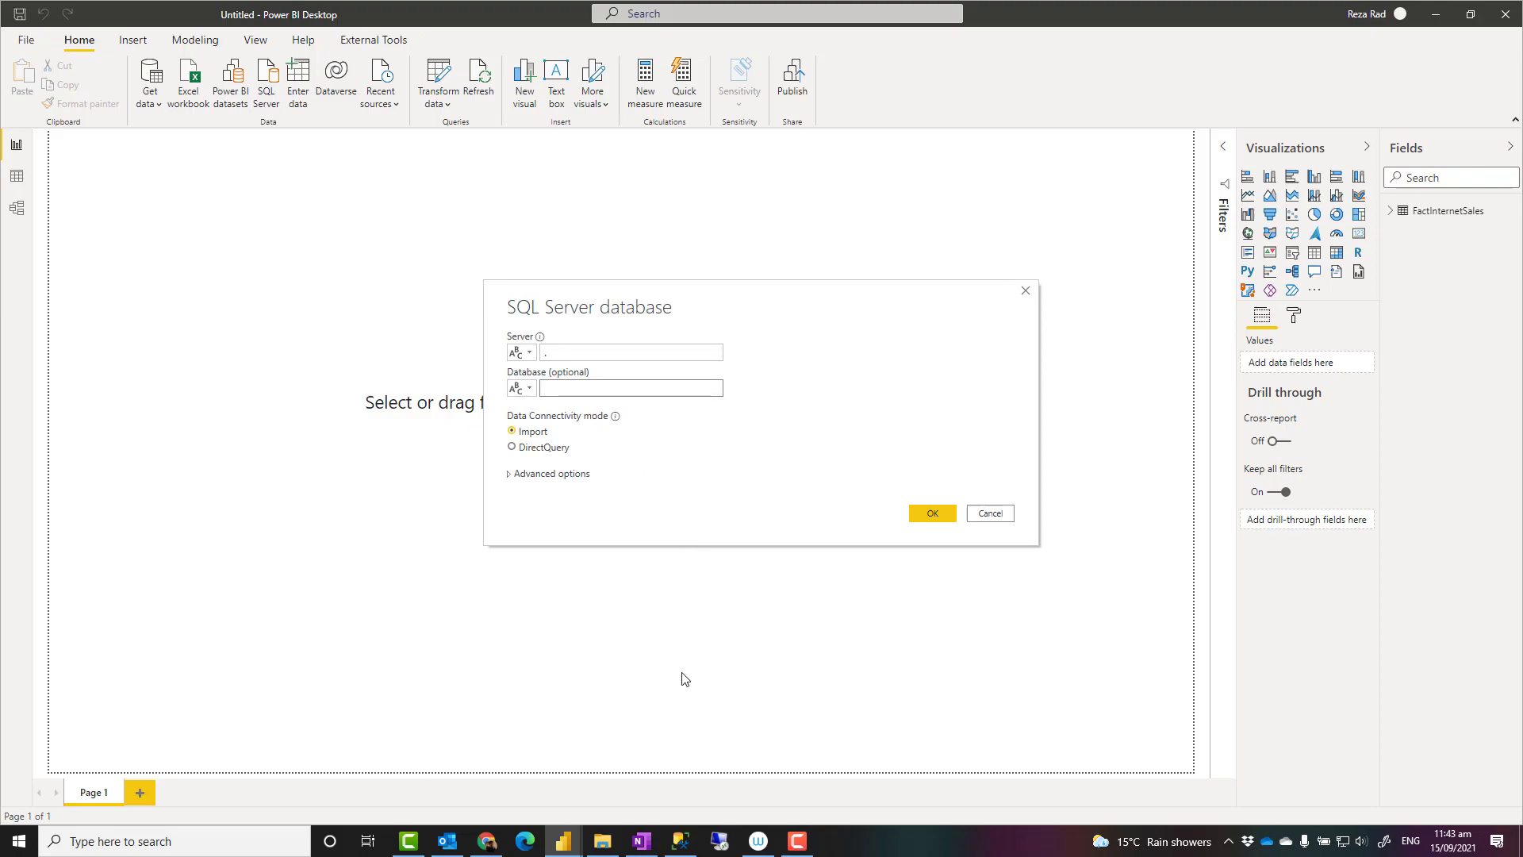
- Copy the database name AdventureWorksDW2012BIG from SQL Server Management Studio, enter it as the connection's database and connect in Import mode
{"action": "left_click", "coordinate": [680, 841]}
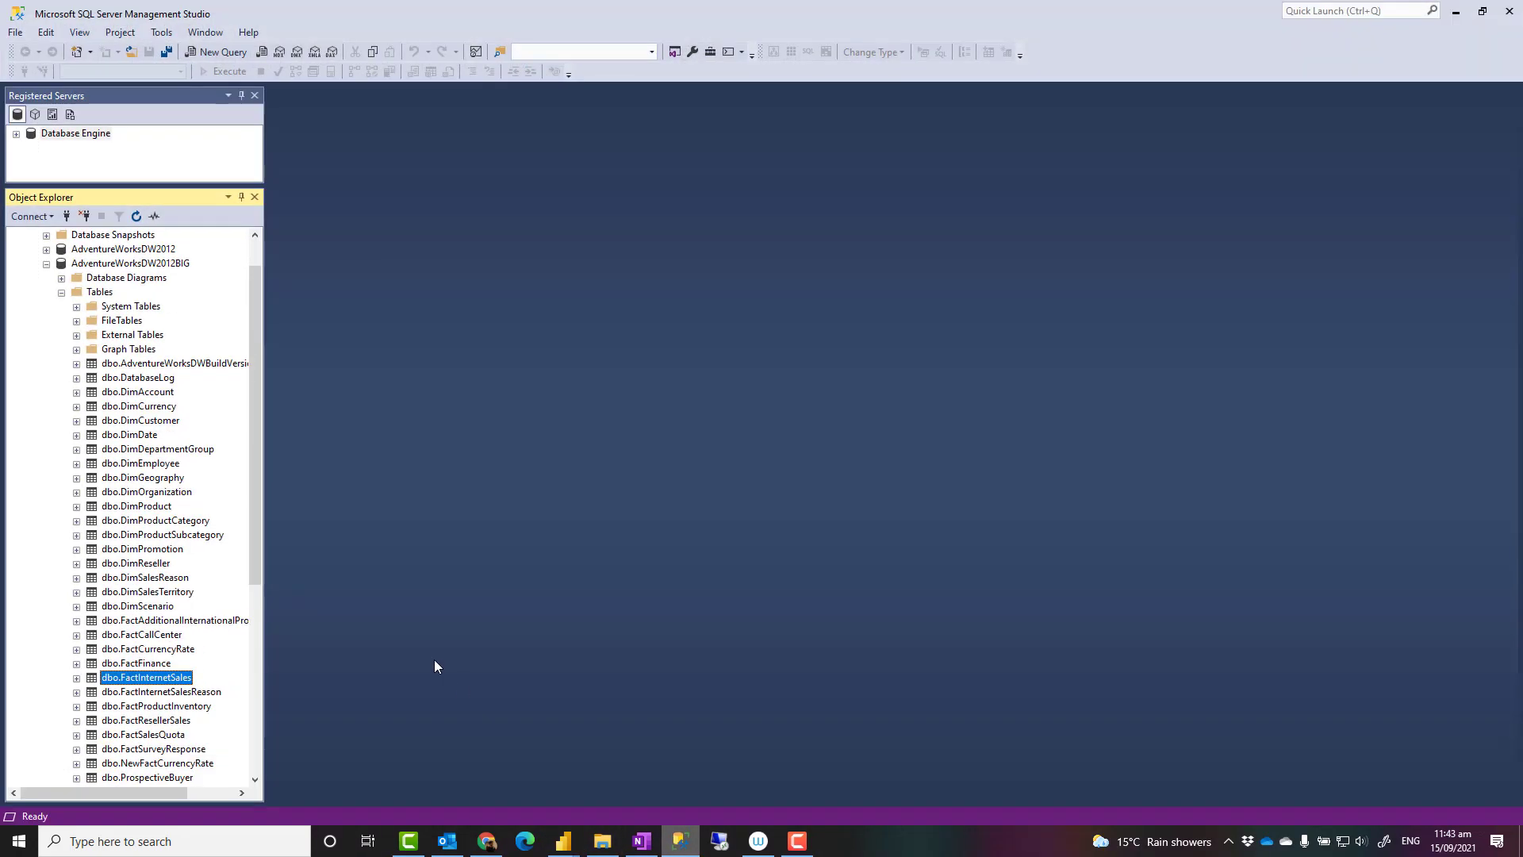
{"action": "double_click", "coordinate": [137, 266]}
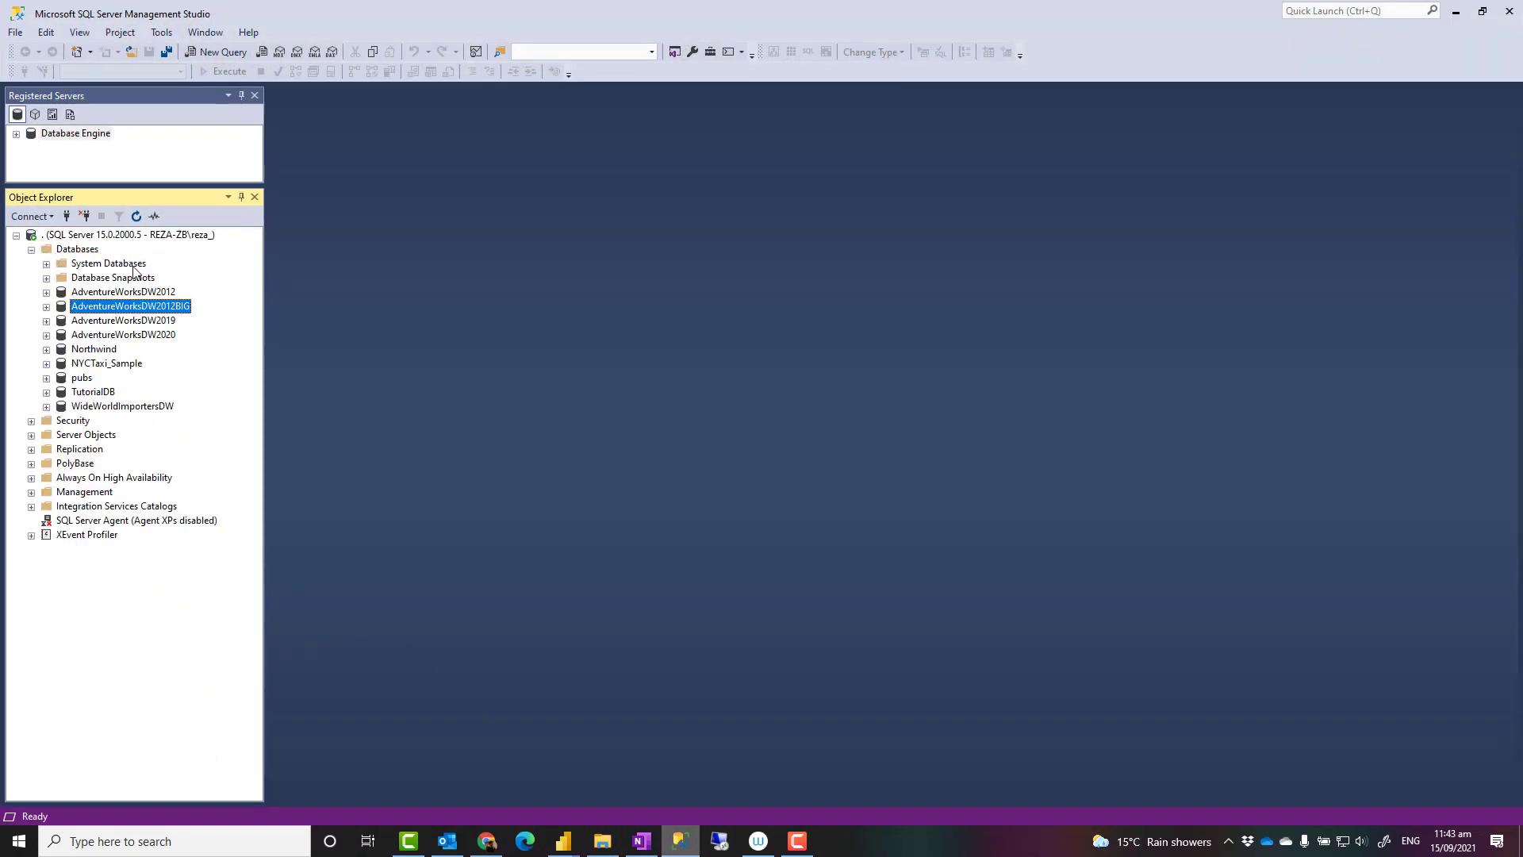
{"action": "key", "text": "F2"}
{"action": "key", "text": "ctrl+c"}
{"action": "left_click", "coordinate": [1455, 12]}
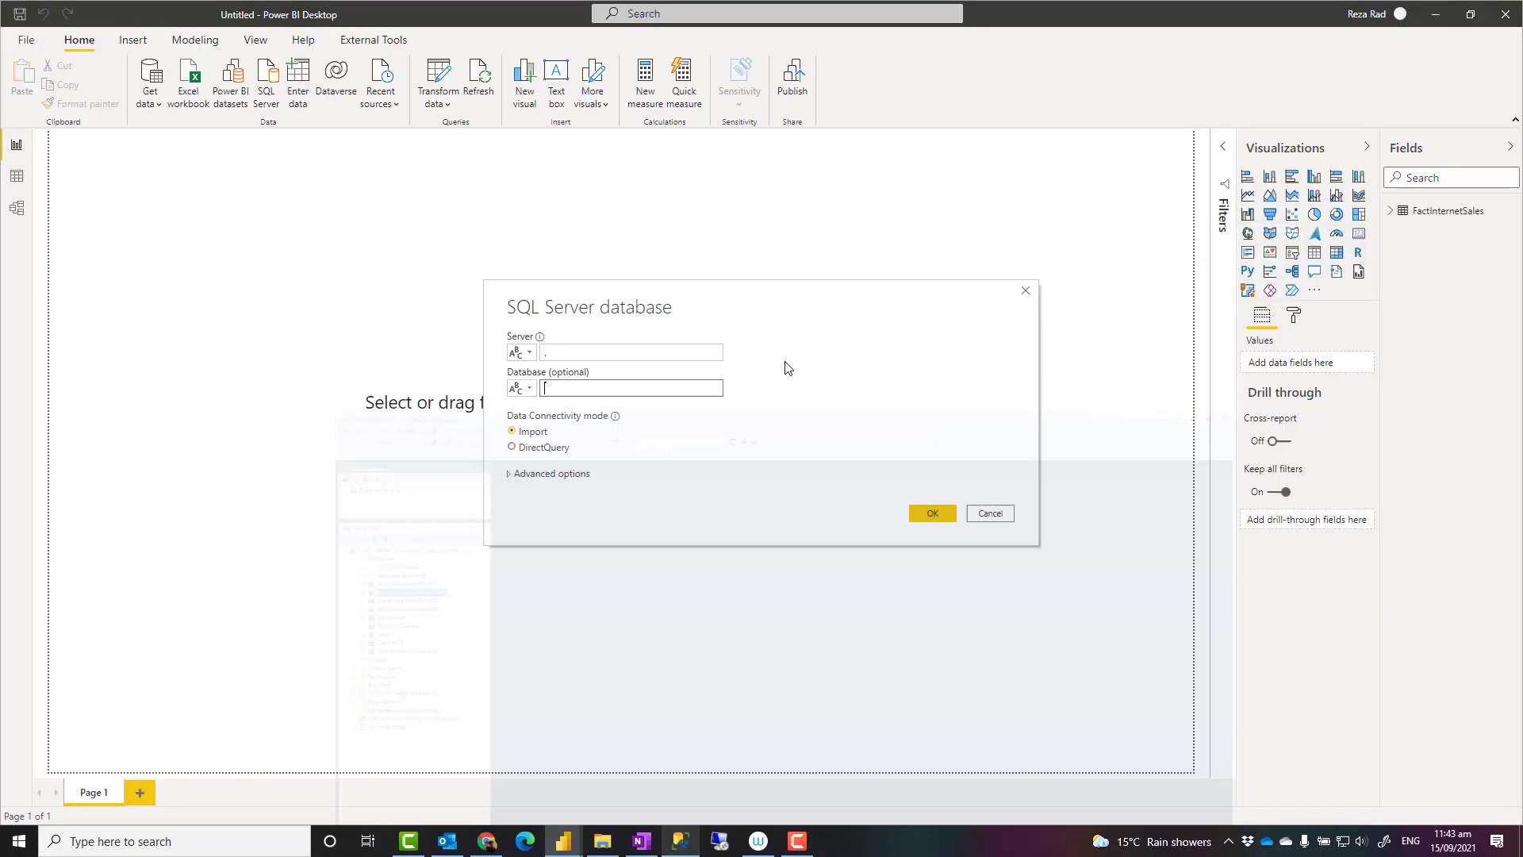
{"action": "key", "text": "ctrl+v"}
{"action": "left_click", "coordinate": [933, 513]}
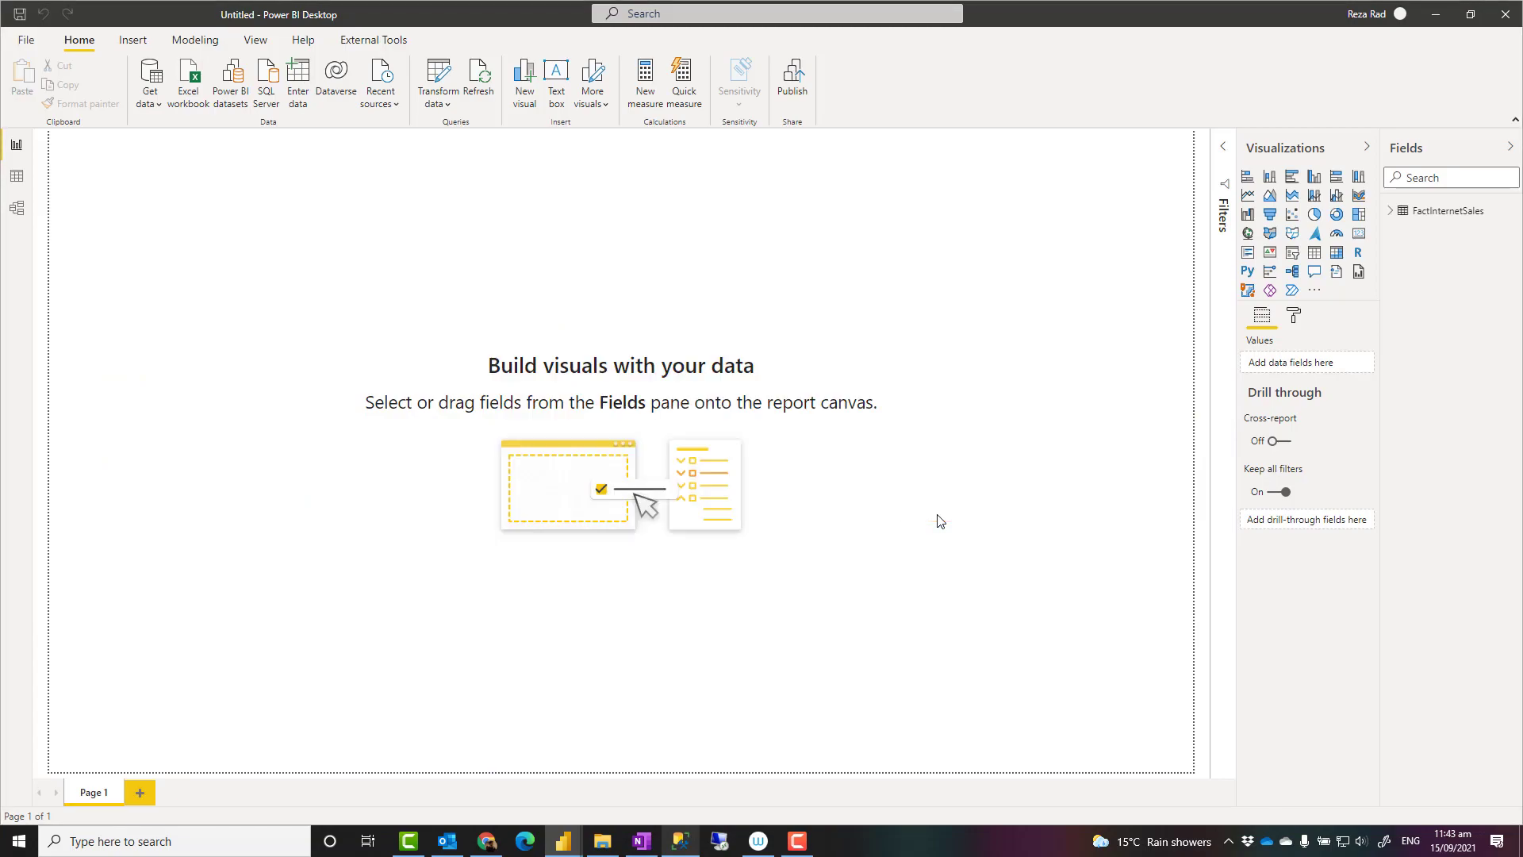
- Select the FactInternetSales table from the SQL Server database and open it for transformation in Power Query
{"action": "left_click_drag", "start_coordinate": [692, 381], "coordinate": [691, 512]}
{"action": "left_click", "coordinate": [461, 445]}
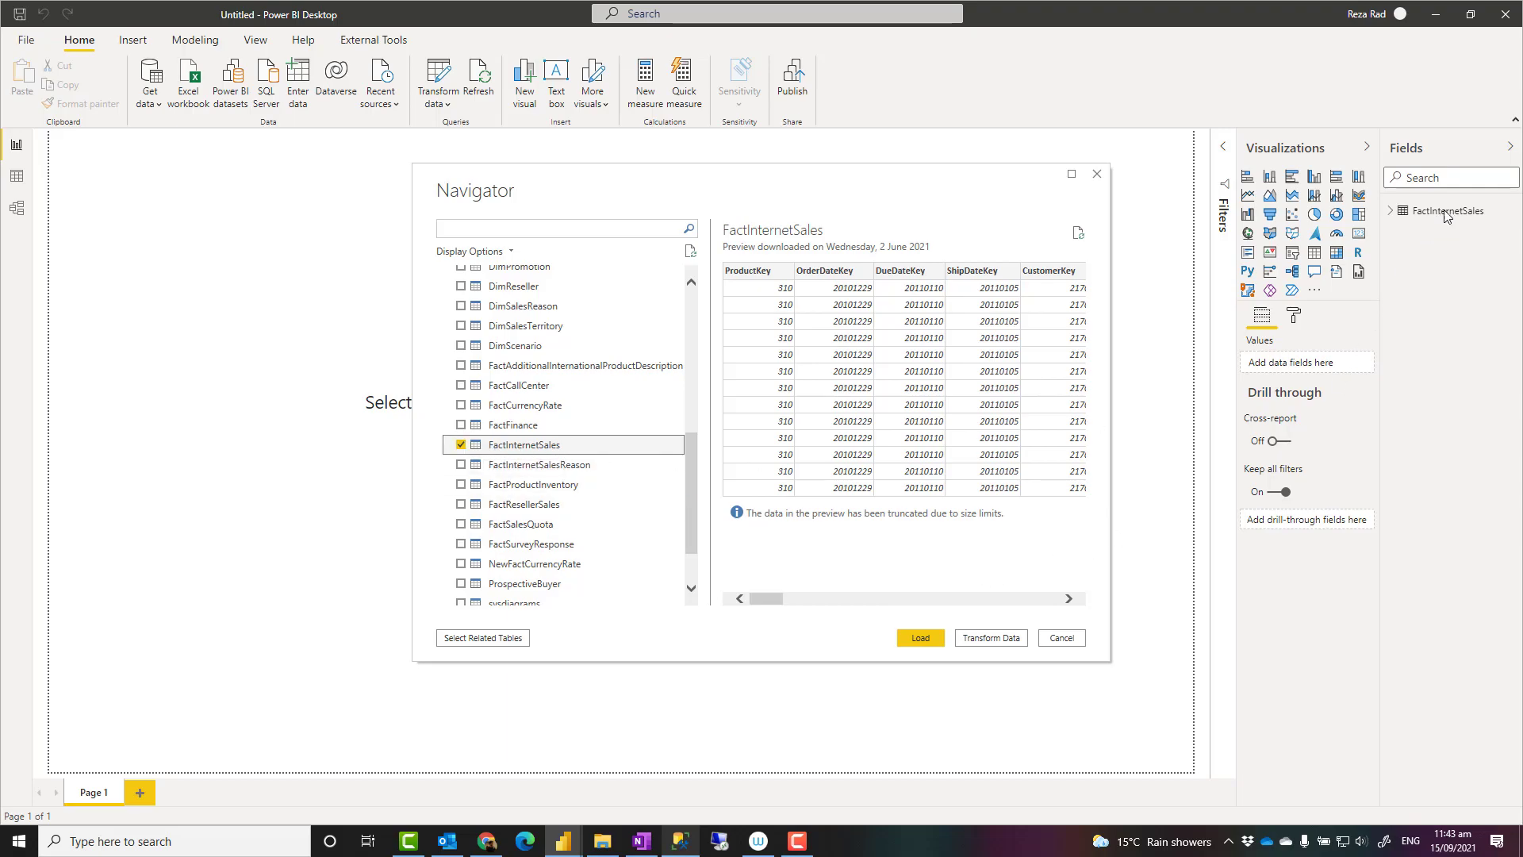
{"action": "left_click", "coordinate": [991, 637]}
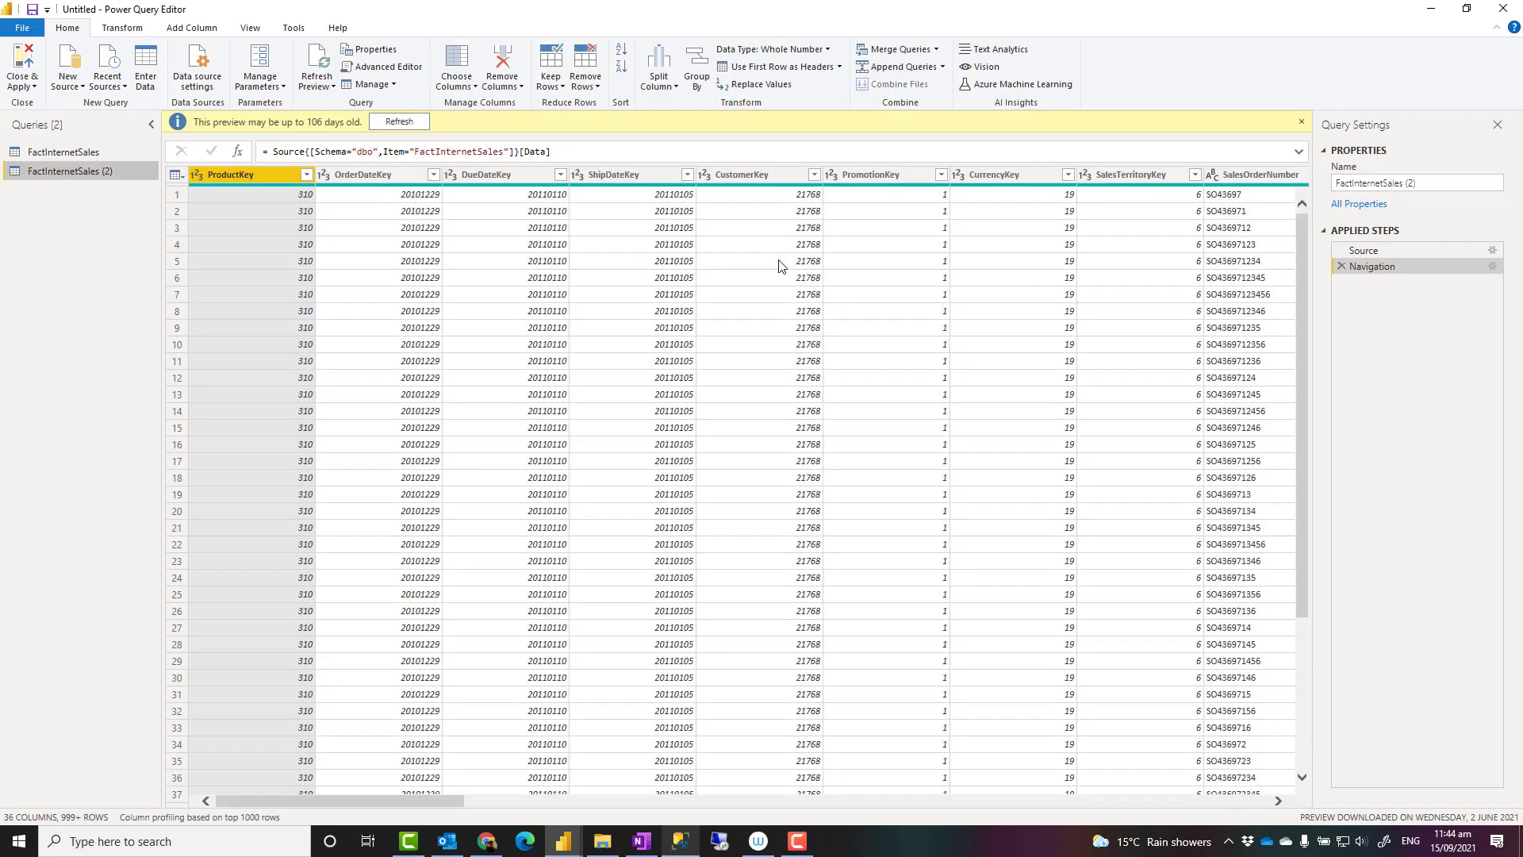
- Compare the previews and applied steps of the FactInternetSales and FactInternetSales (2) queries
{"action": "left_click", "coordinate": [1301, 121]}
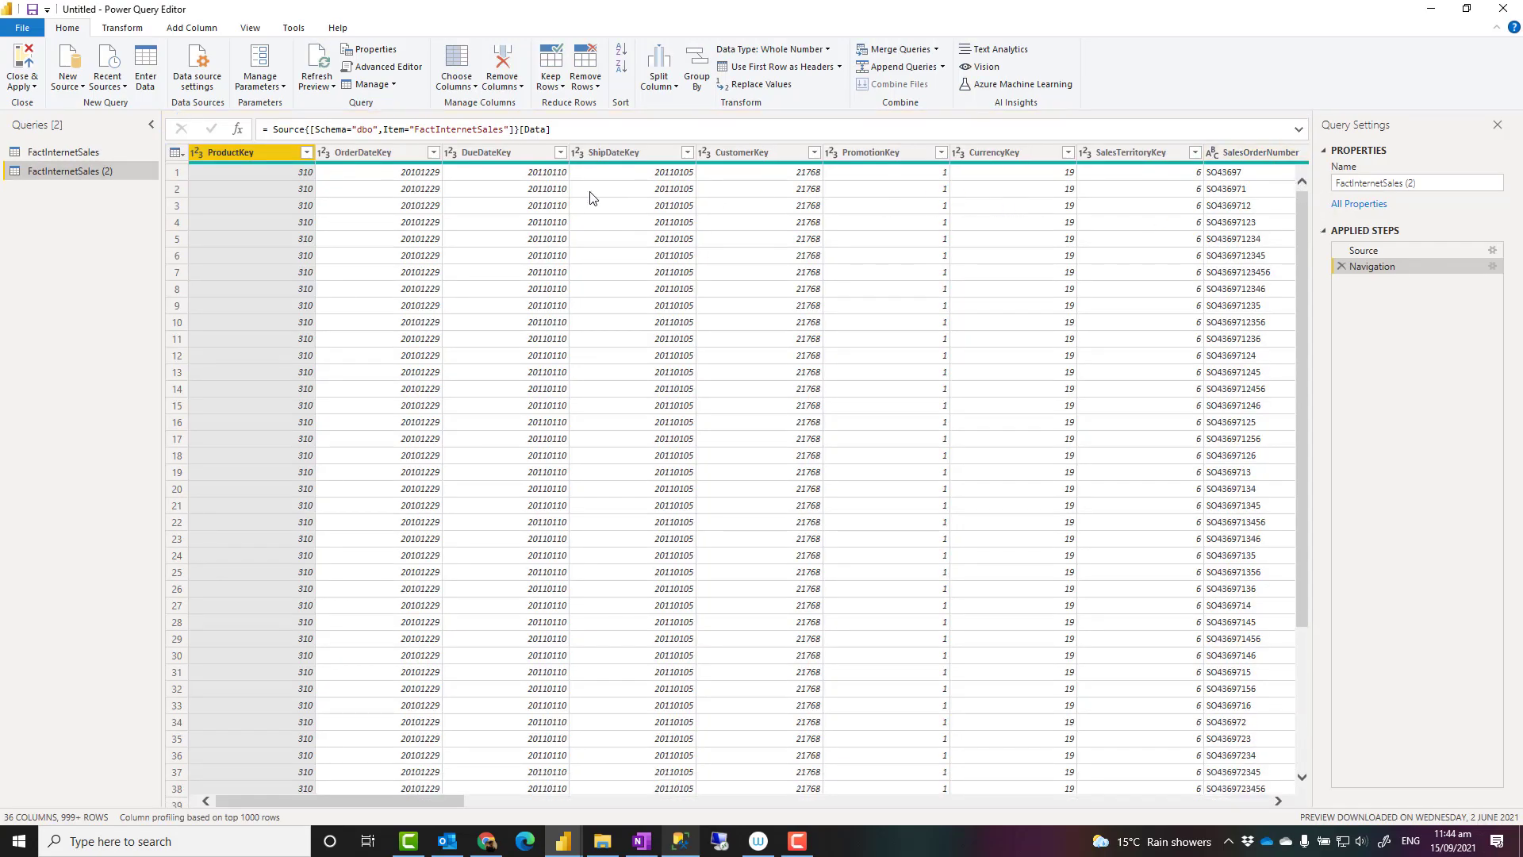
{"action": "left_click", "coordinate": [71, 150]}
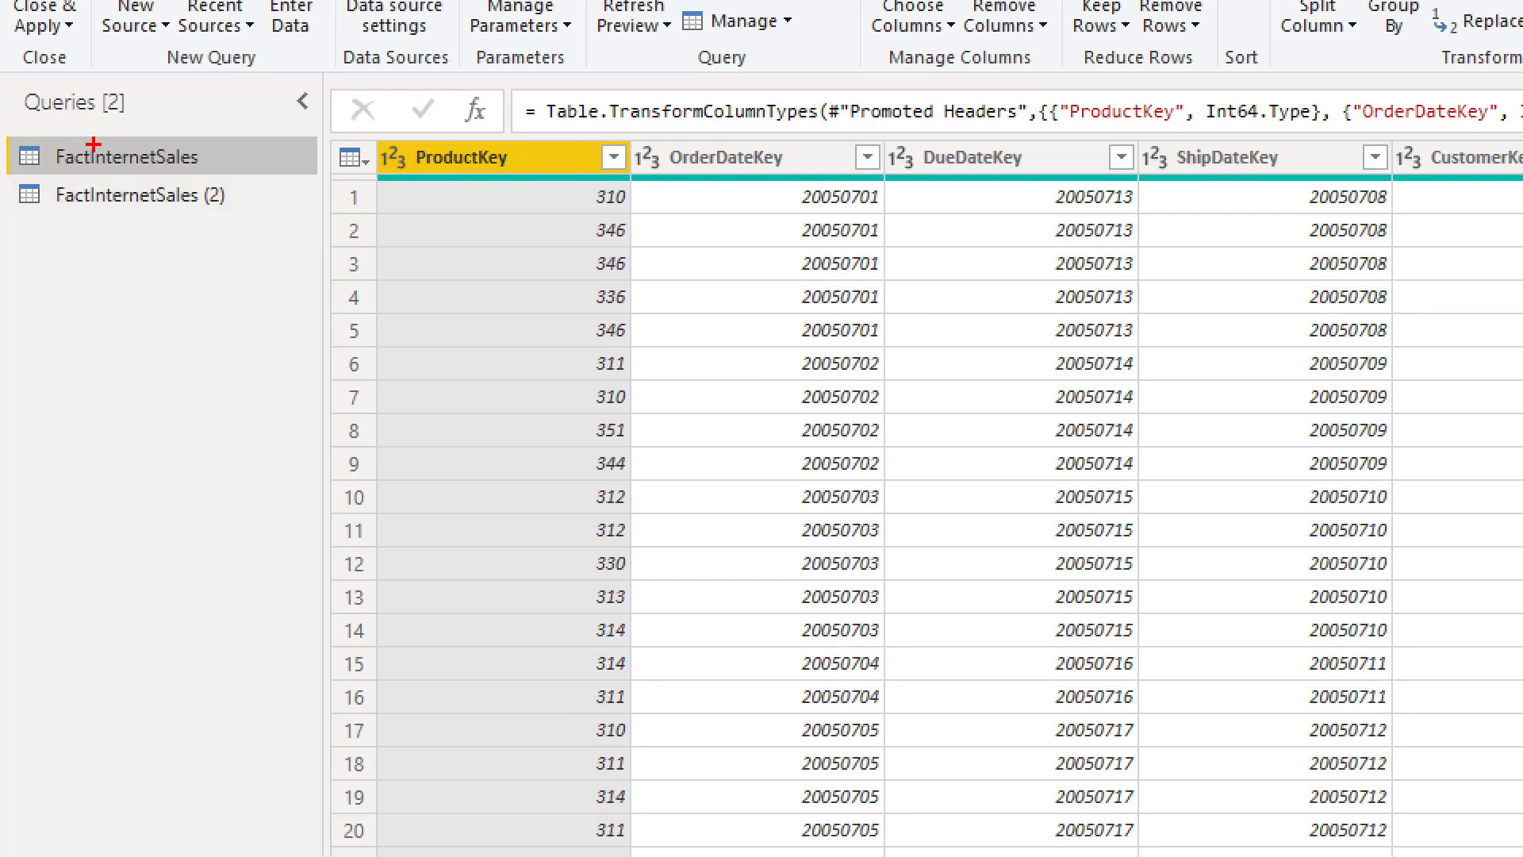
{"action": "left_click_drag", "start_coordinate": [11, 127], "coordinate": [237, 171]}
{"action": "left_click_drag", "start_coordinate": [4, 179], "coordinate": [273, 222]}
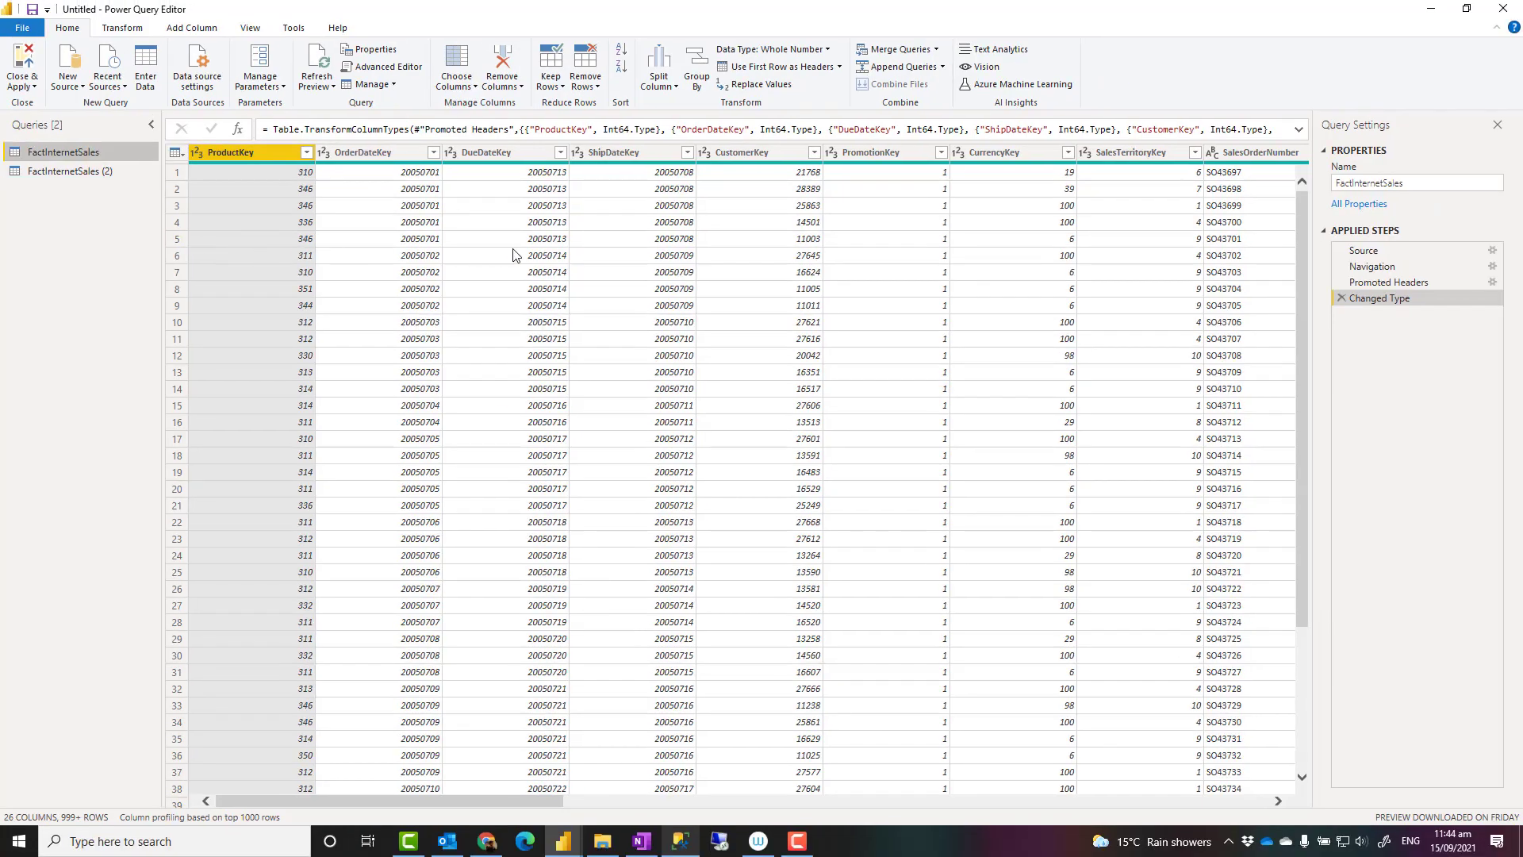
{"action": "left_click", "coordinate": [76, 177]}
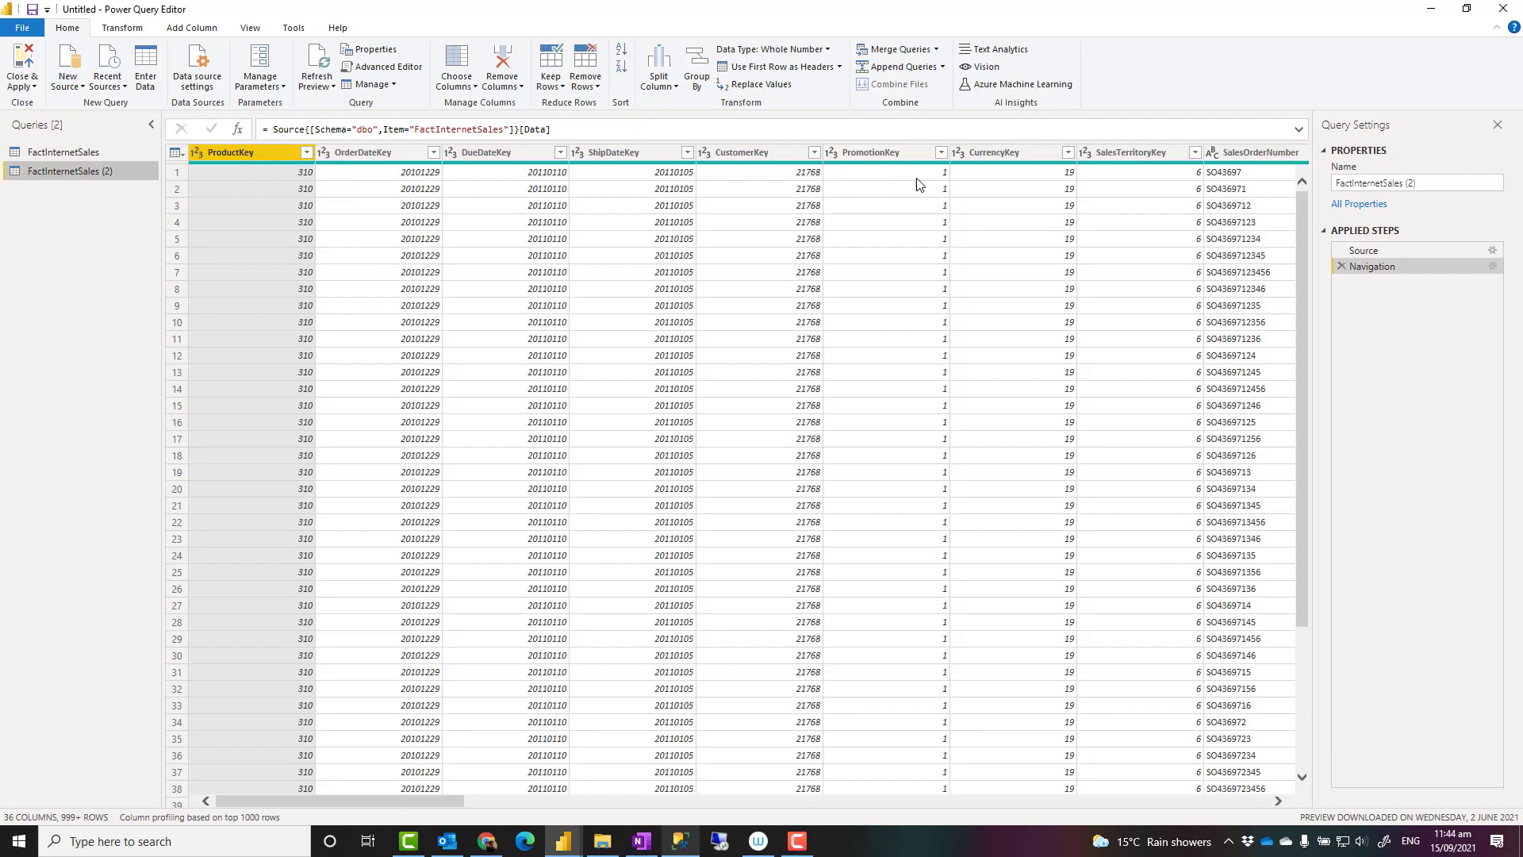
{"action": "left_click", "coordinate": [56, 152]}
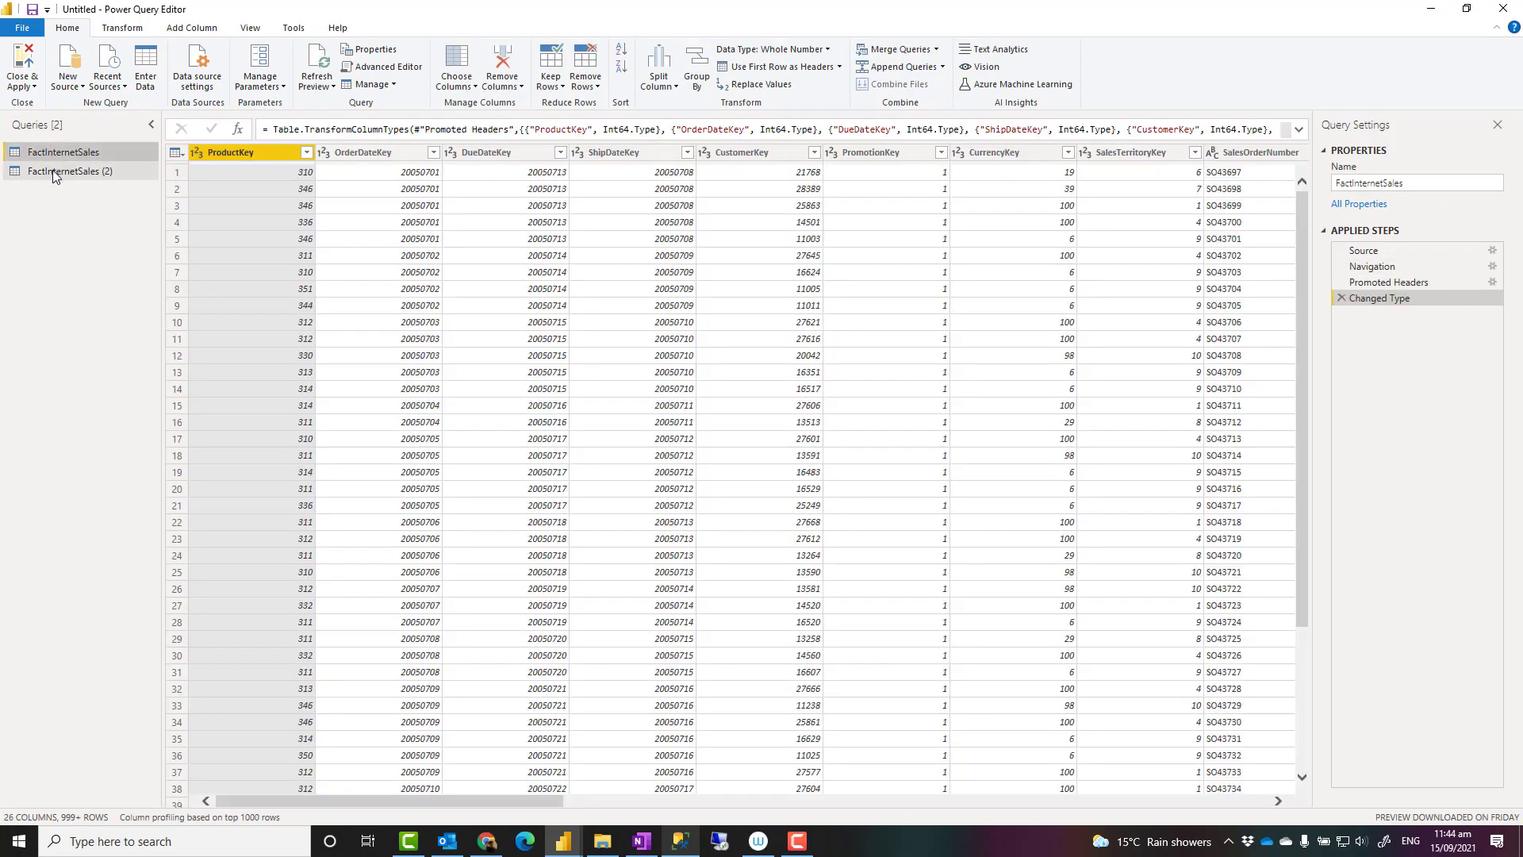
{"action": "left_click", "coordinate": [54, 173]}
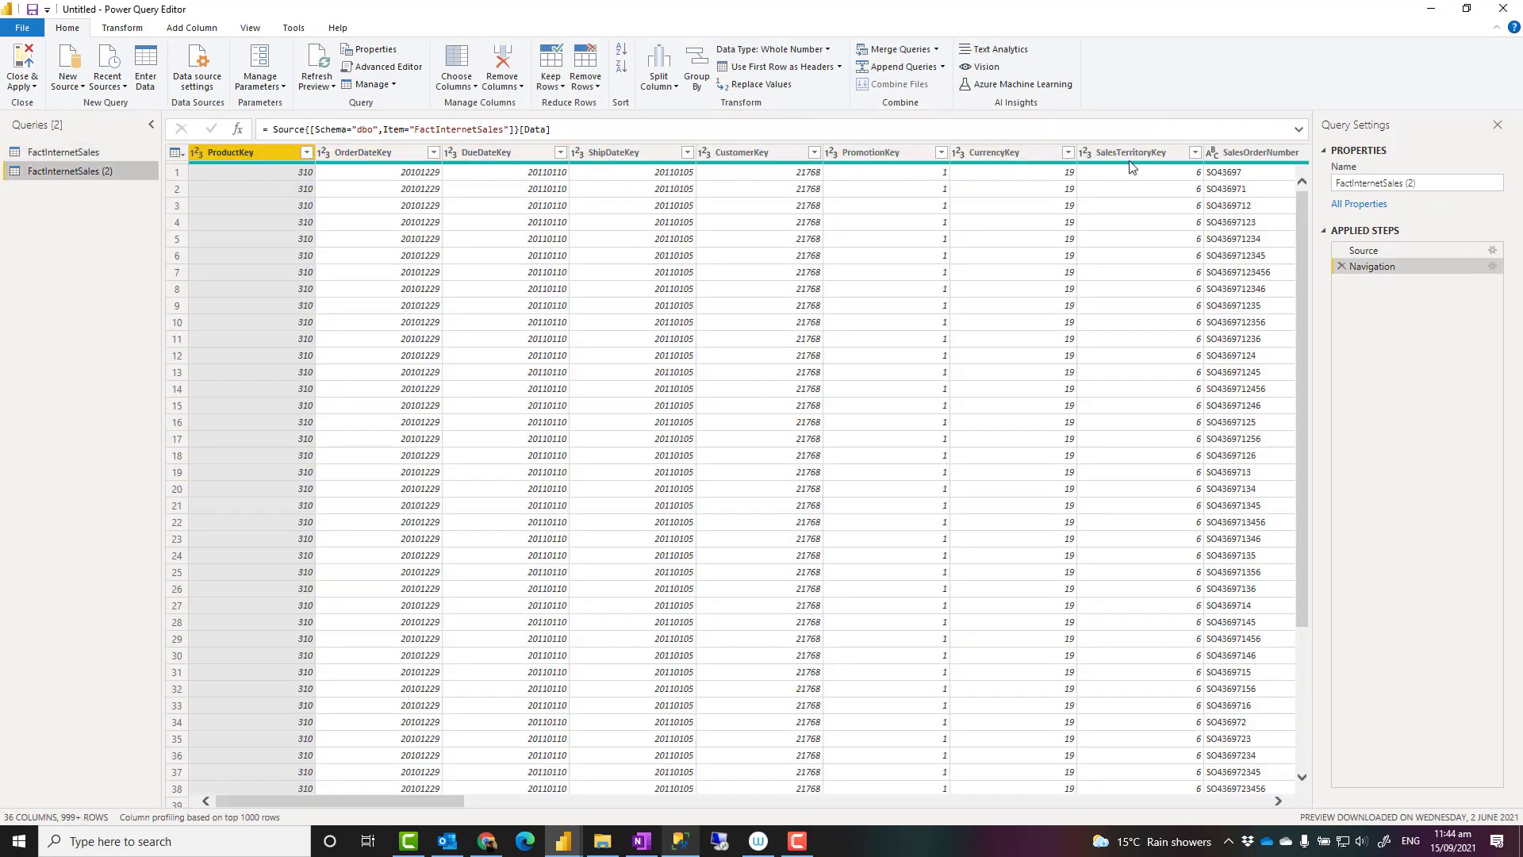
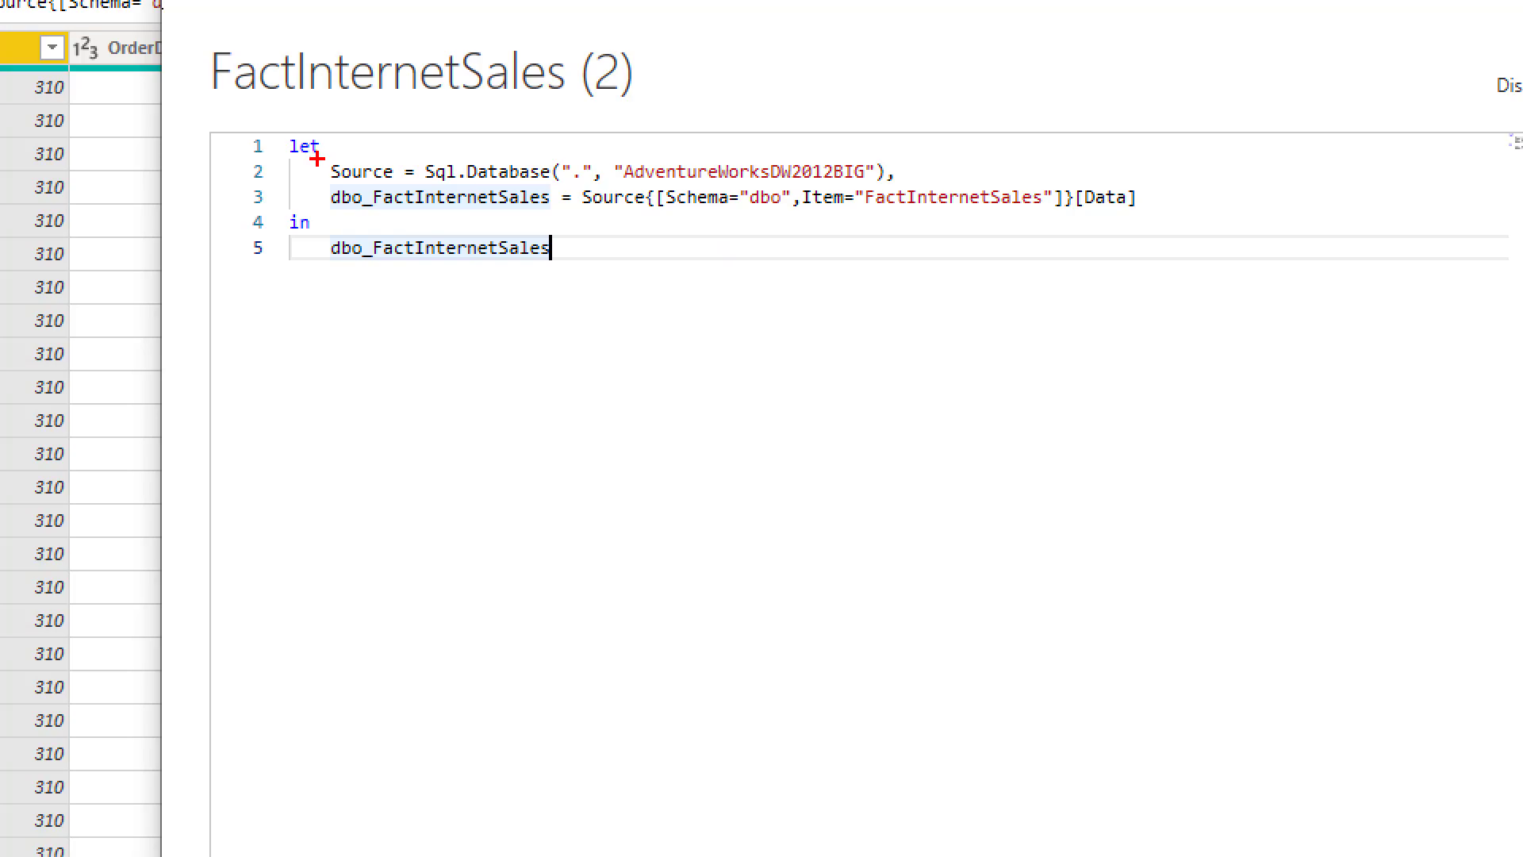
- Copy the Source and dbo_FactInternetSales lines from the script of FactInternetSales (2), and close the script without changing it
{"action": "left_click_drag", "start_coordinate": [316, 159], "coordinate": [1164, 215]}
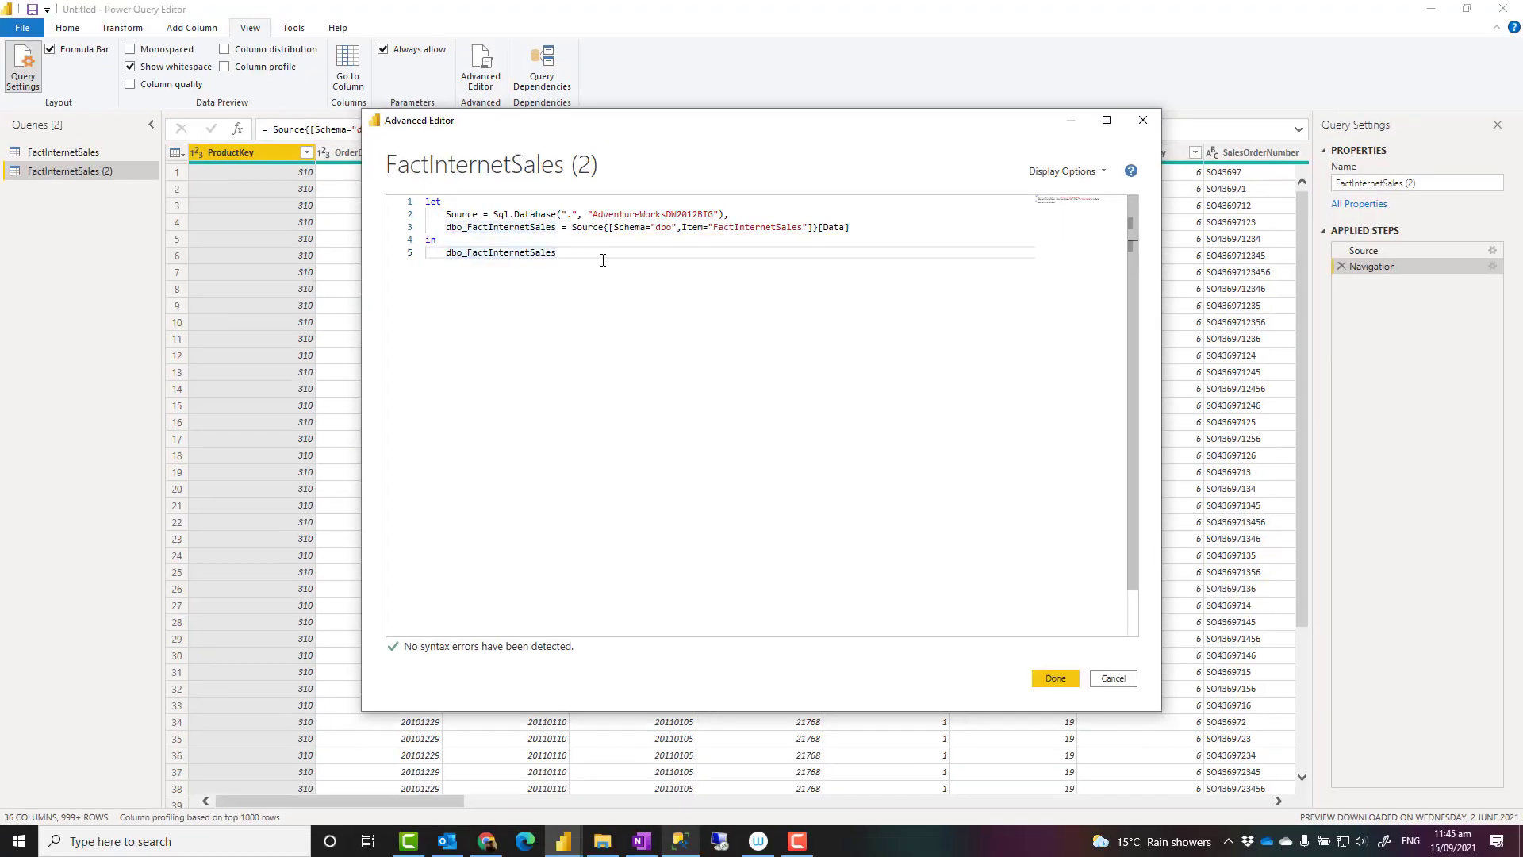
{"action": "left_click_drag", "start_coordinate": [1166, 204], "coordinate": [1045, 196]}
{"action": "left_click_drag", "start_coordinate": [712, 218], "coordinate": [447, 215]}
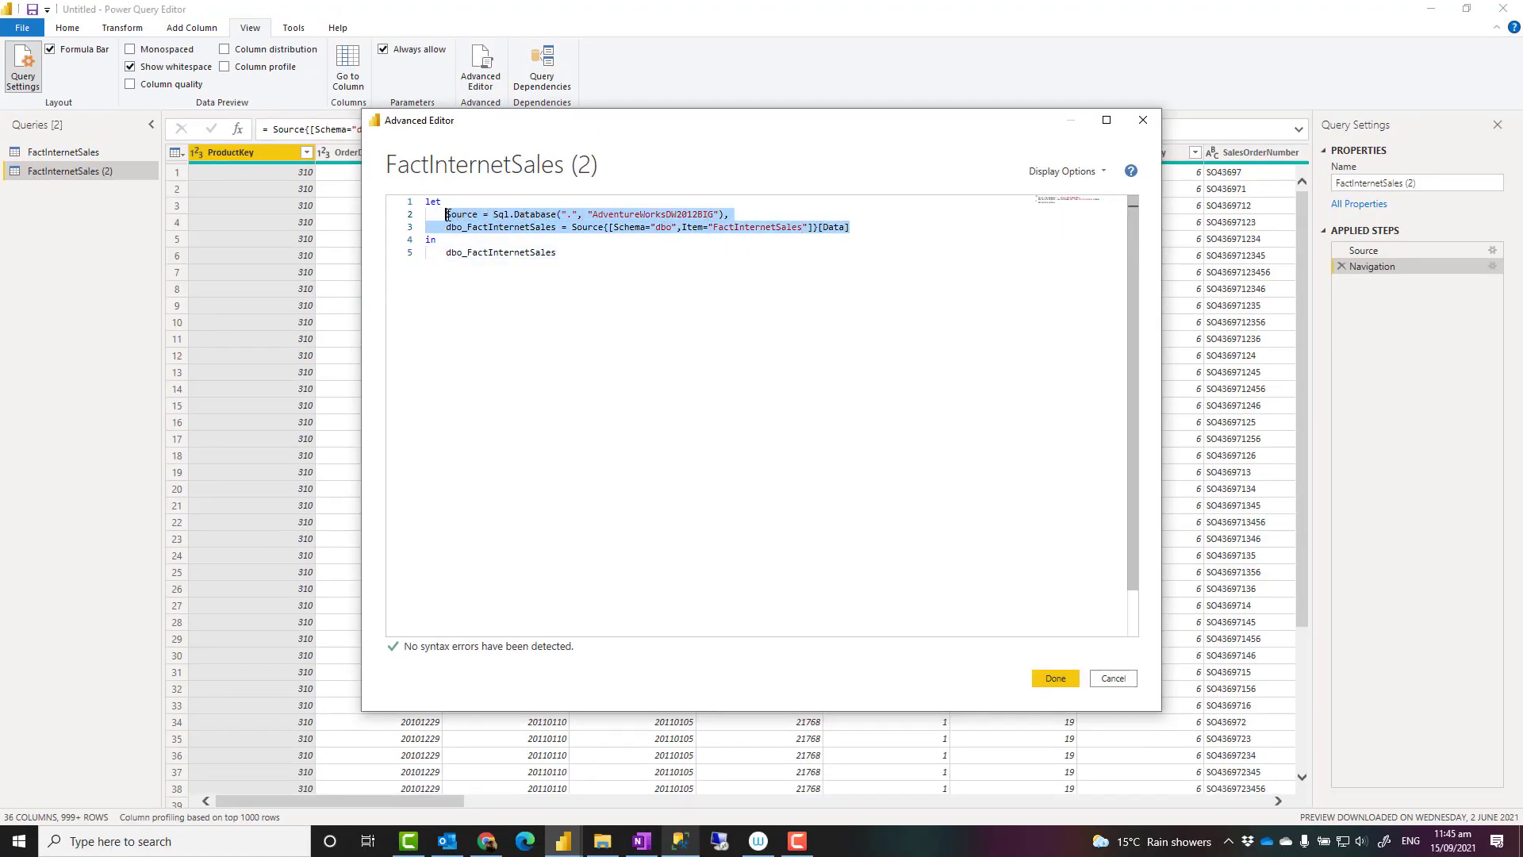
{"action": "right_click", "coordinate": [482, 222]}
{"action": "left_click", "coordinate": [505, 257]}
{"action": "left_click", "coordinate": [1113, 678]}
- Open the M script of the FactInternetSales query and place the cursor at the end of its Changed Type expression
{"action": "left_click", "coordinate": [55, 155]}
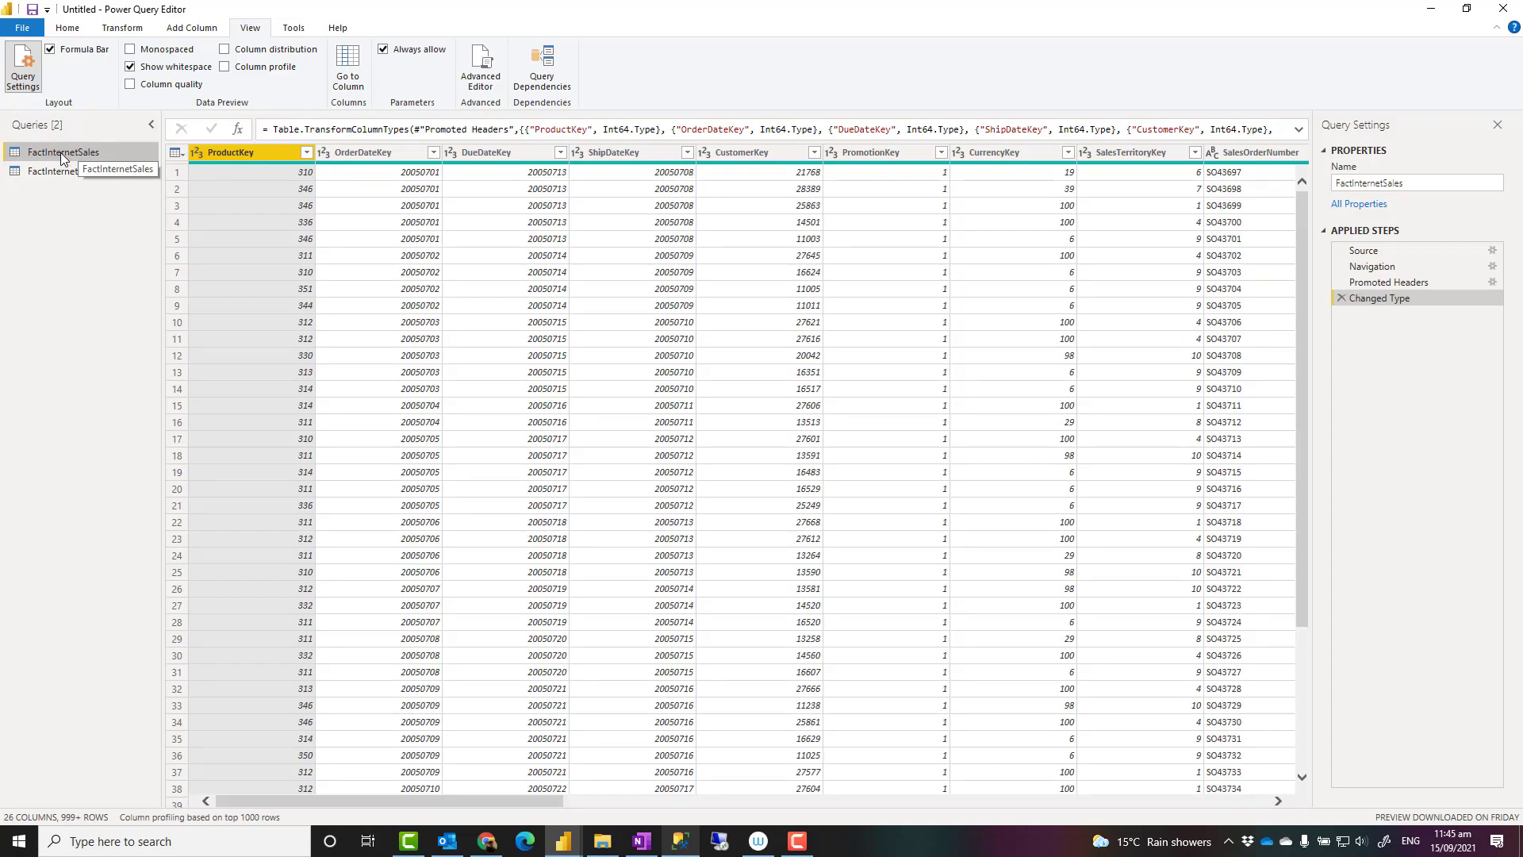
{"action": "left_click", "coordinate": [492, 72]}
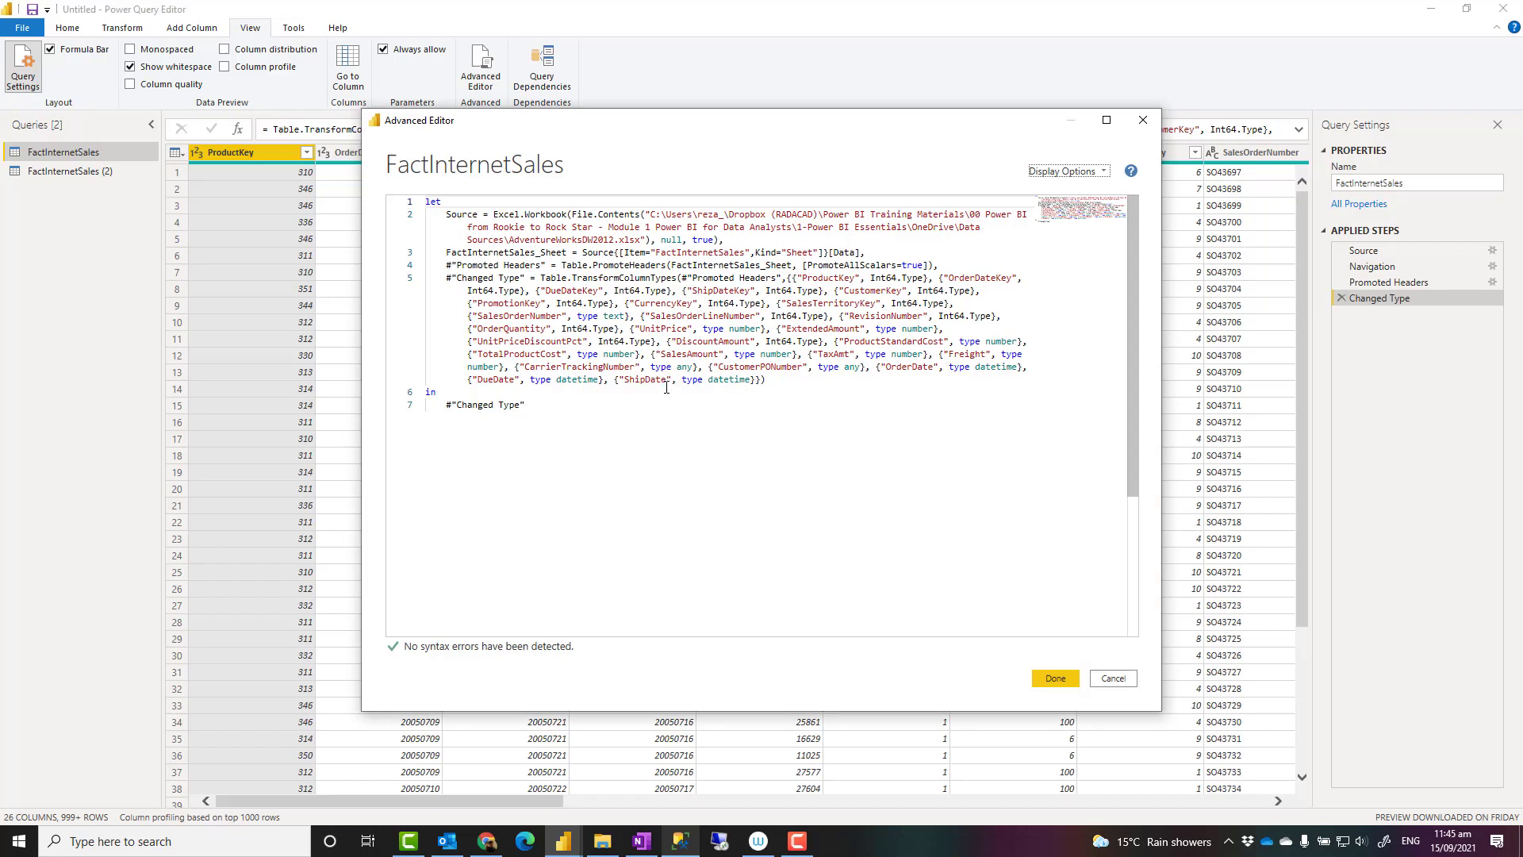
{"action": "left_click", "coordinate": [541, 407]}
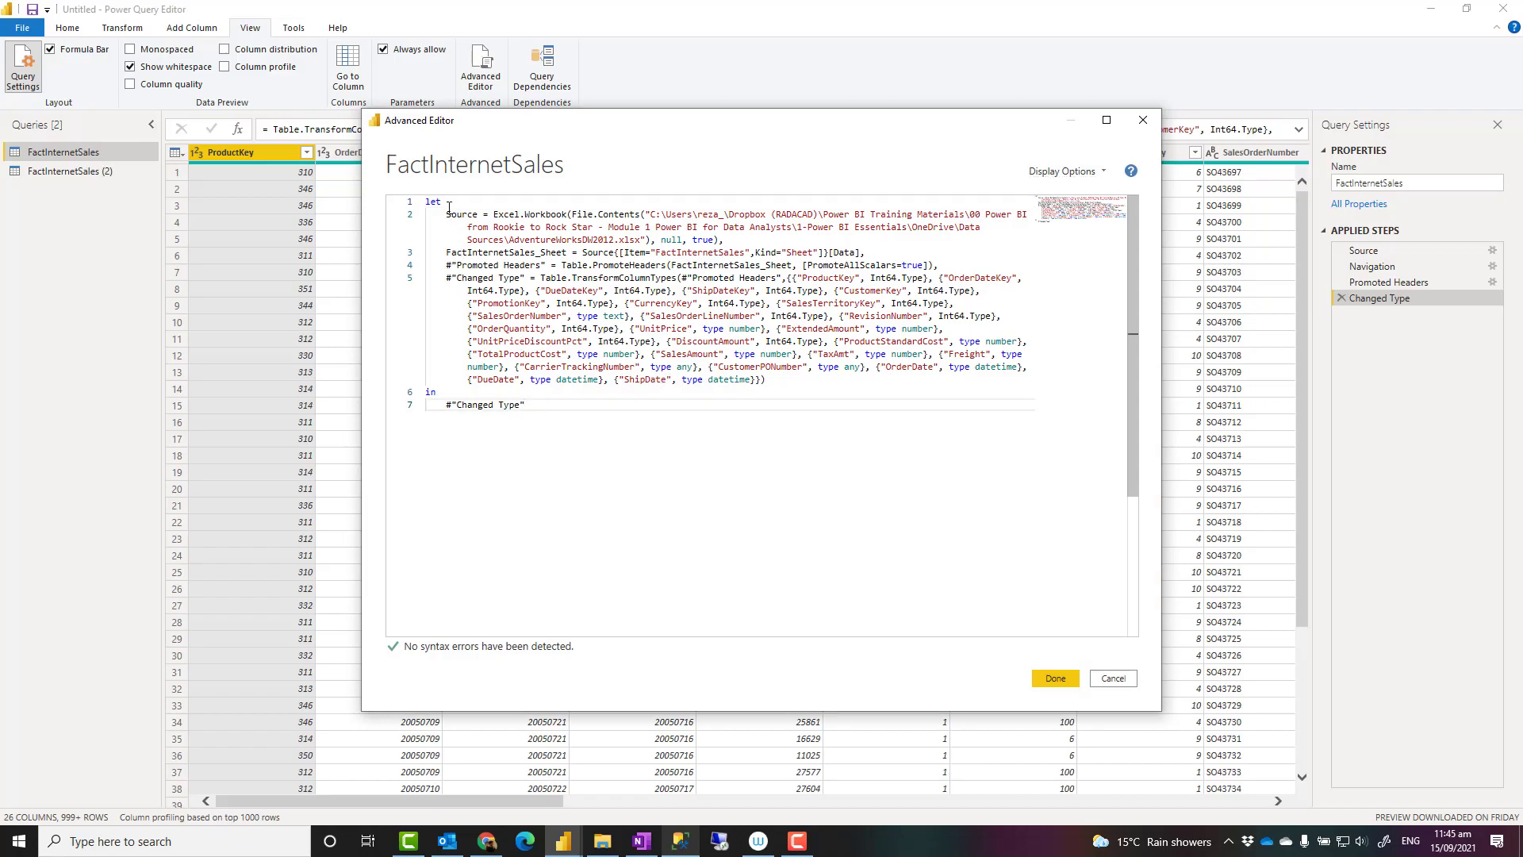
{"action": "left_click_drag", "start_coordinate": [446, 215], "coordinate": [781, 378]}
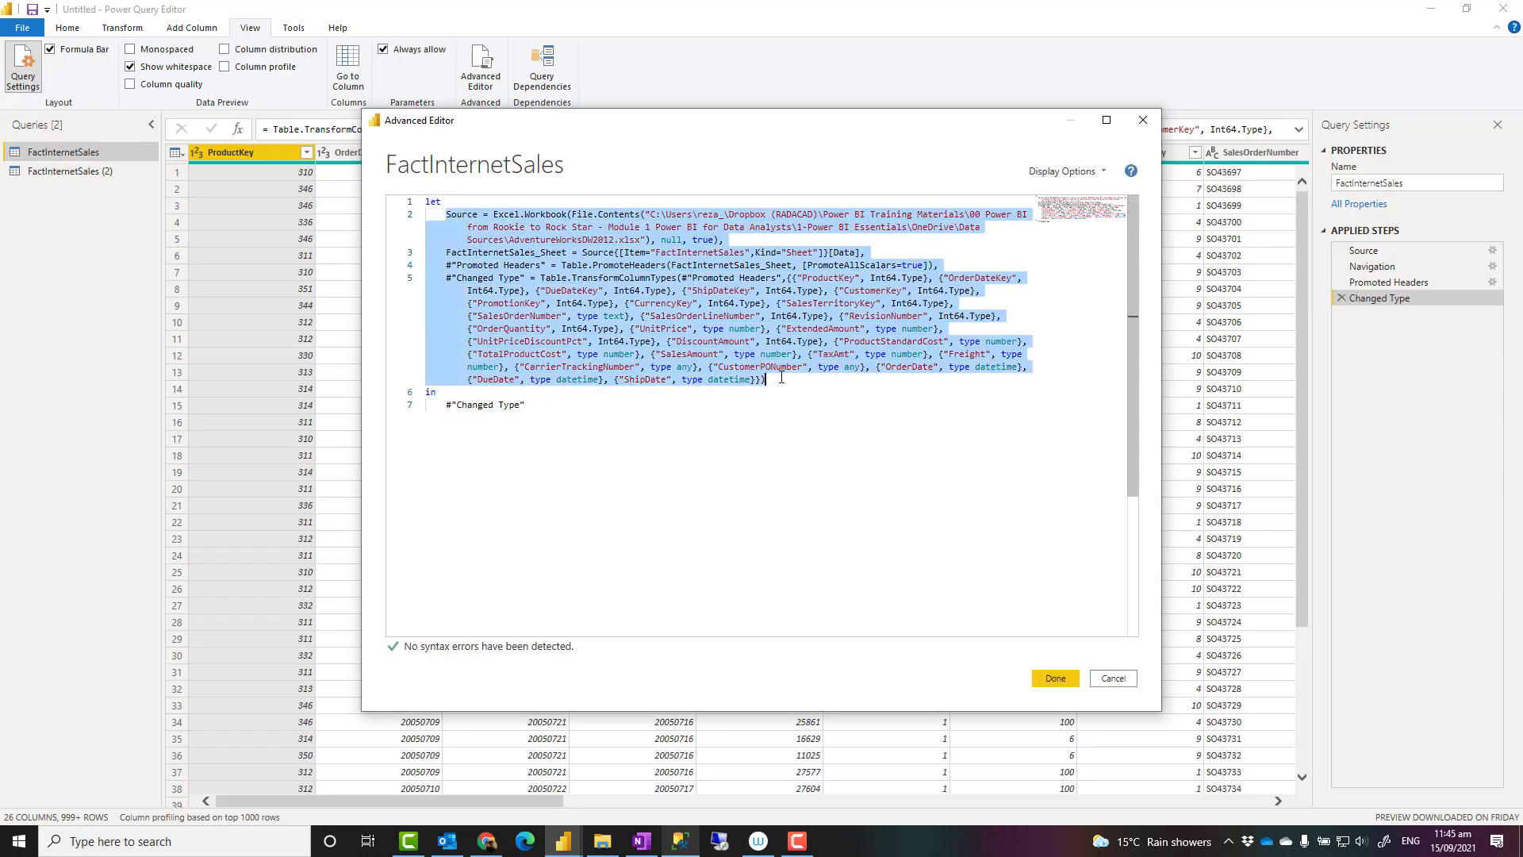
{"action": "left_click", "coordinate": [781, 382]}
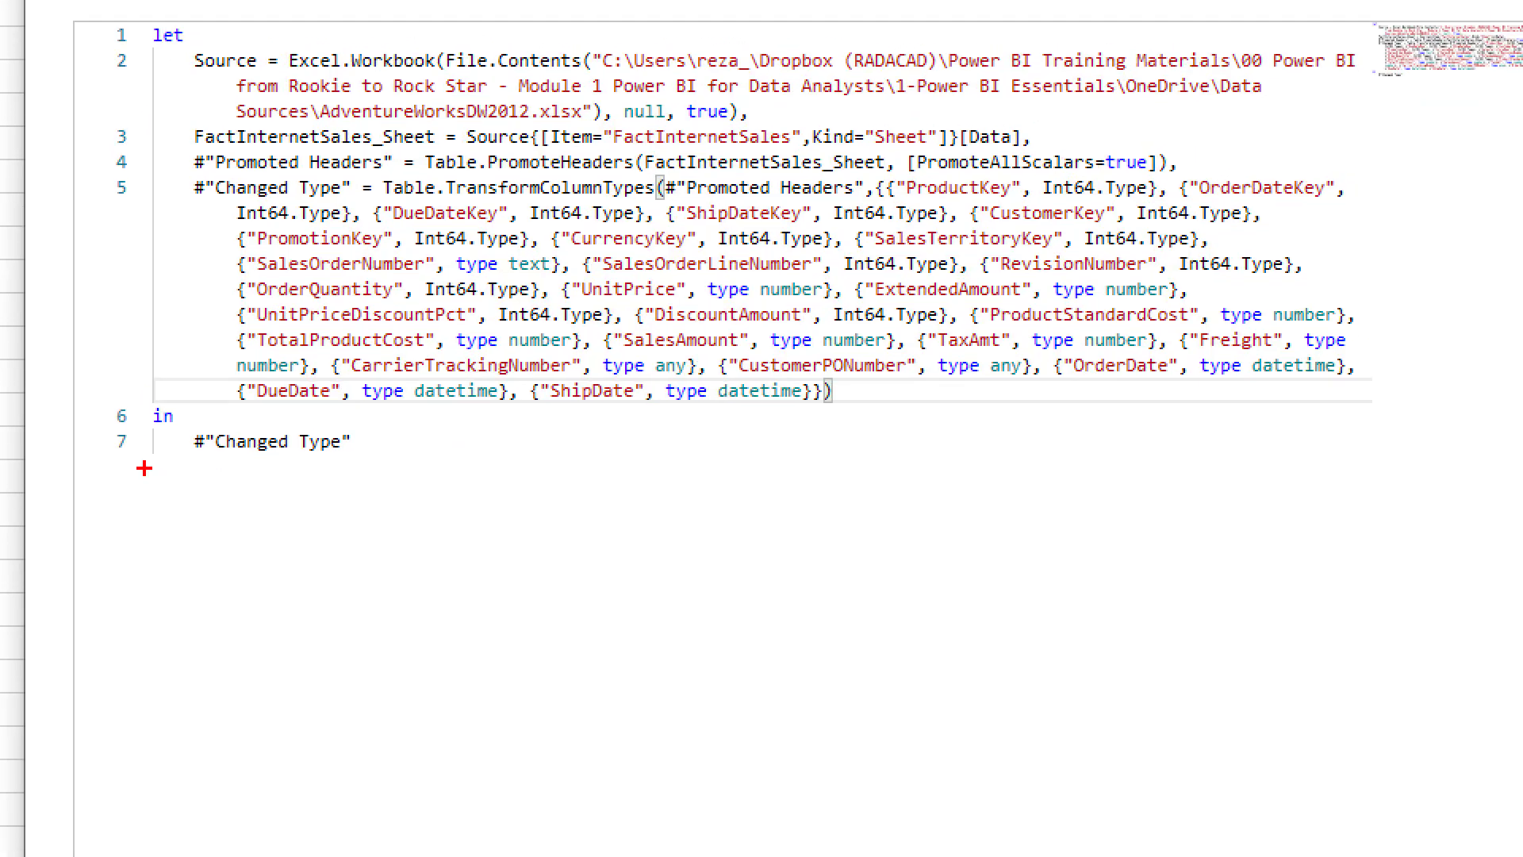
{"action": "left_click_drag", "start_coordinate": [865, 409], "coordinate": [792, 409]}
{"action": "left_click_drag", "start_coordinate": [133, 418], "coordinate": [73, 424]}
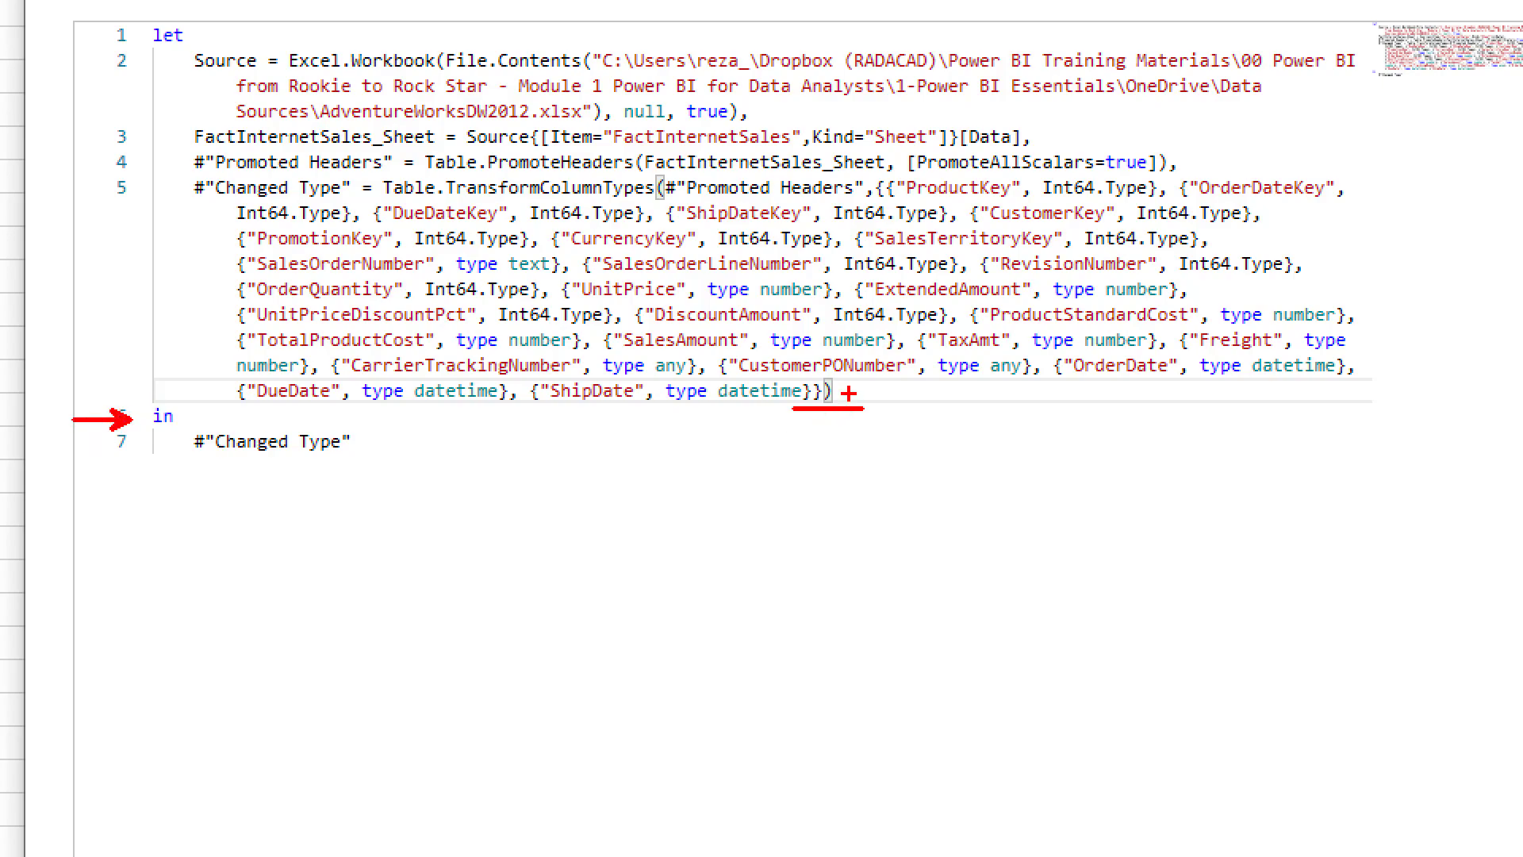
{"action": "left_click_drag", "start_coordinate": [859, 393], "coordinate": [962, 412]}
{"action": "key", "text": "Escape"}
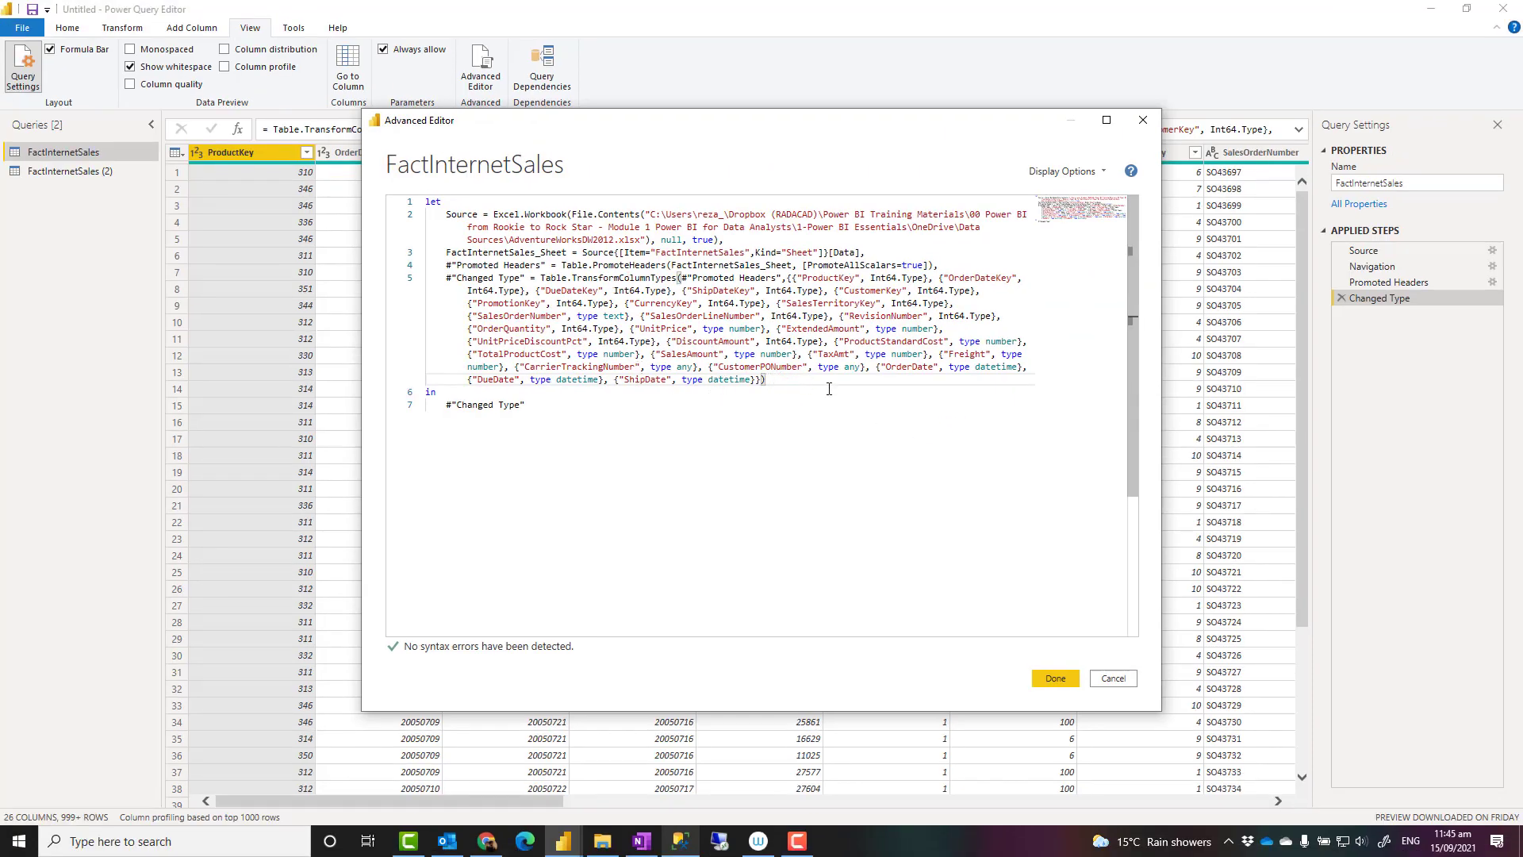
- Add a comma after the Changed Type expression and paste the copied SQL Server lines on a new line before "in"
{"action": "type", "text": ","}
{"action": "key", "text": "Return"}
{"action": "right_click", "coordinate": [795, 396]}
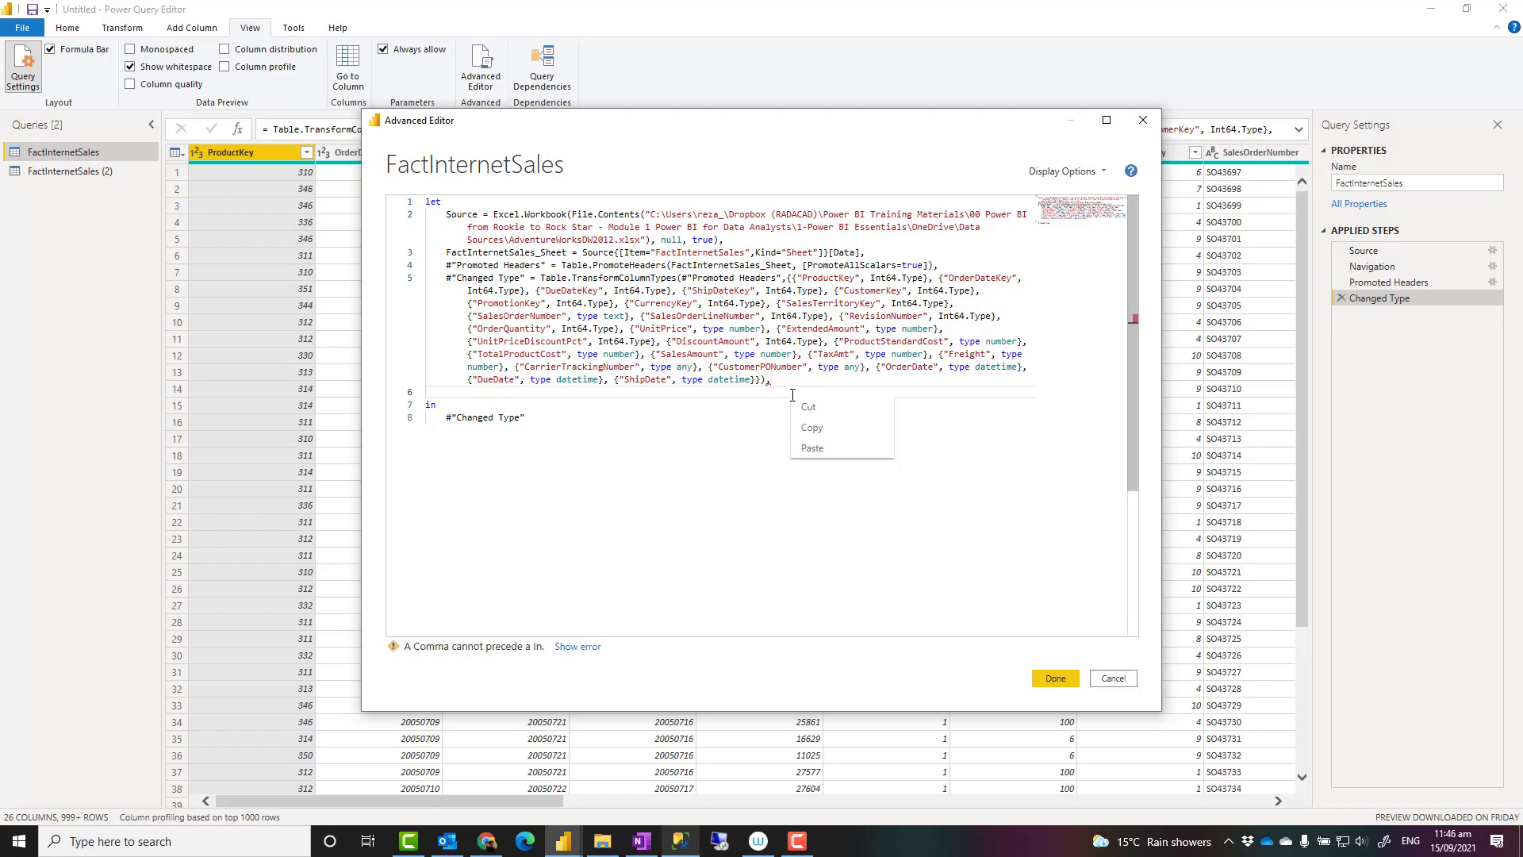
{"action": "left_click", "coordinate": [819, 446]}
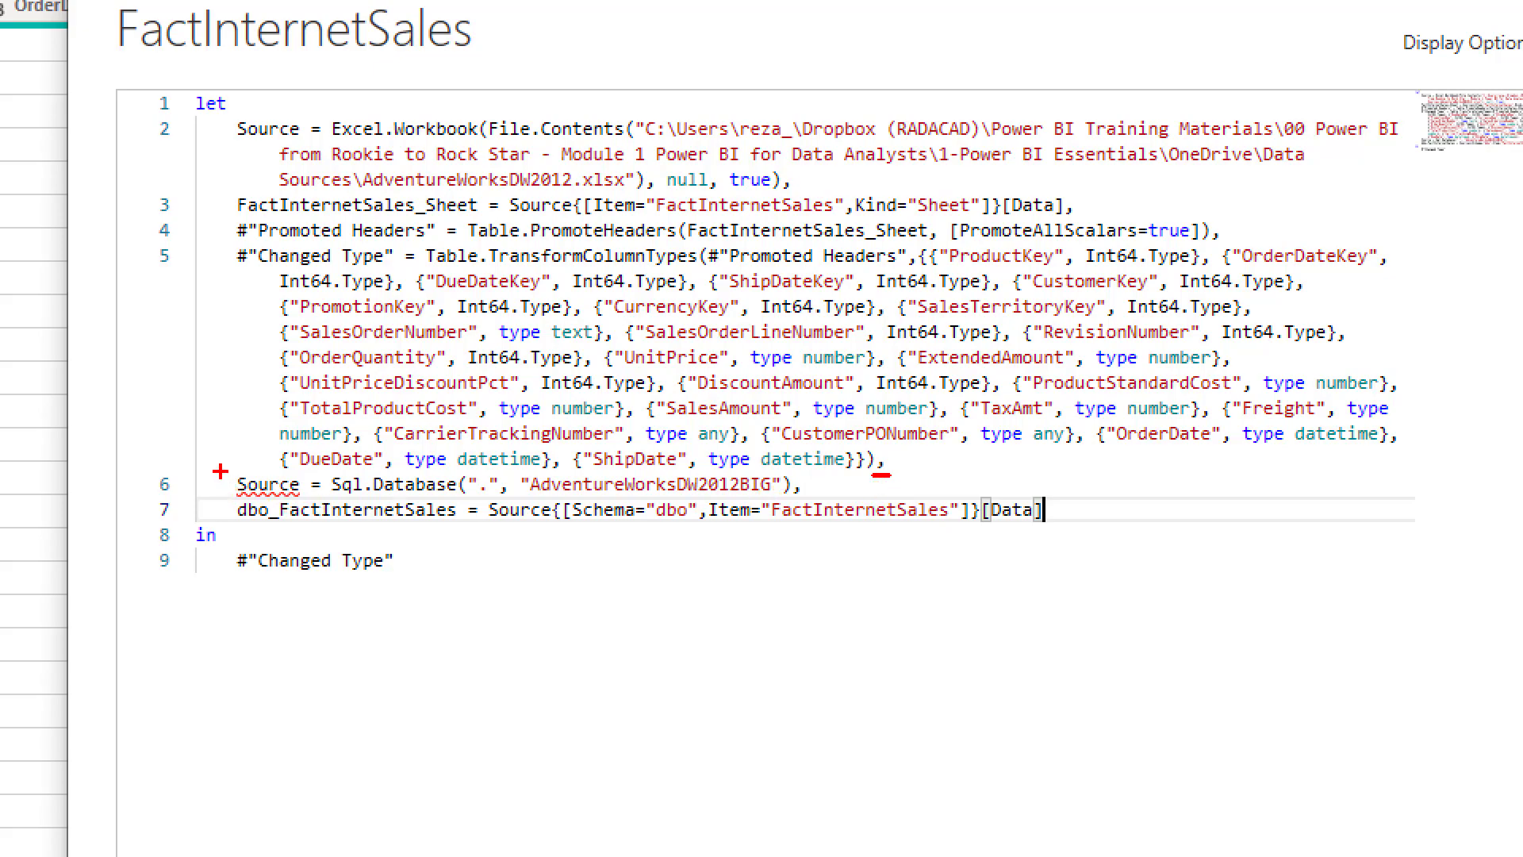
{"action": "mouse_move", "coordinate": [220, 471]}
{"action": "left_mouse_down"}
{"action": "mouse_move", "coordinate": [648, 488]}
{"action": "mouse_move", "coordinate": [119, 442]}
{"action": "mouse_move", "coordinate": [83, 389]}
{"action": "left_mouse_up"}
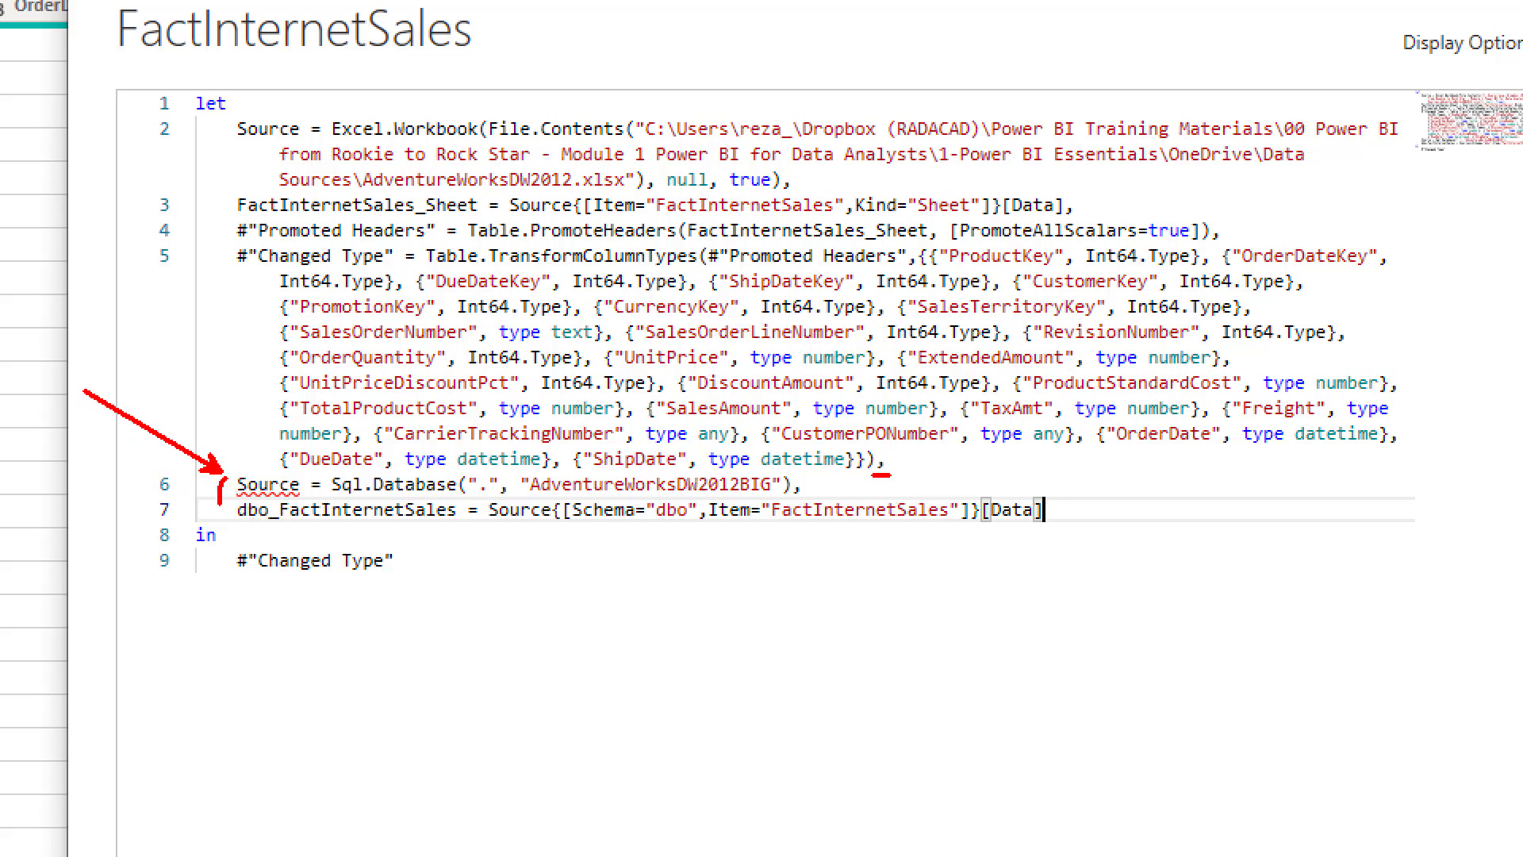
{"action": "key", "text": "Escape"}
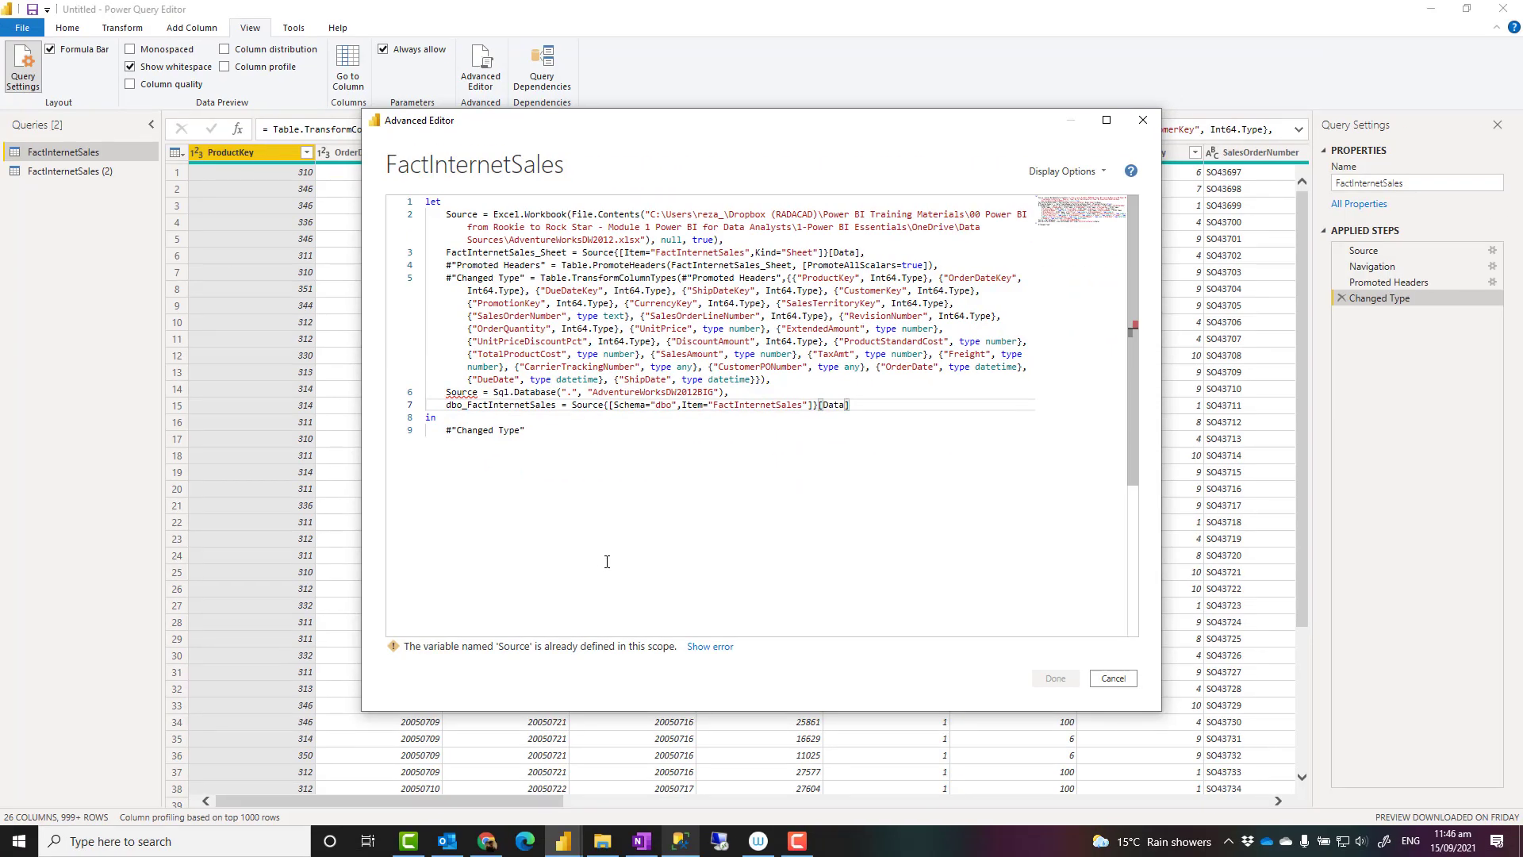
- Examine the script's syntax message and compare the two lines that define Source
{"action": "key", "text": "ctrl+1"}
{"action": "left_click", "coordinate": [404, 629]}
{"action": "left_click_drag", "start_coordinate": [247, 580], "coordinate": [1004, 653]}
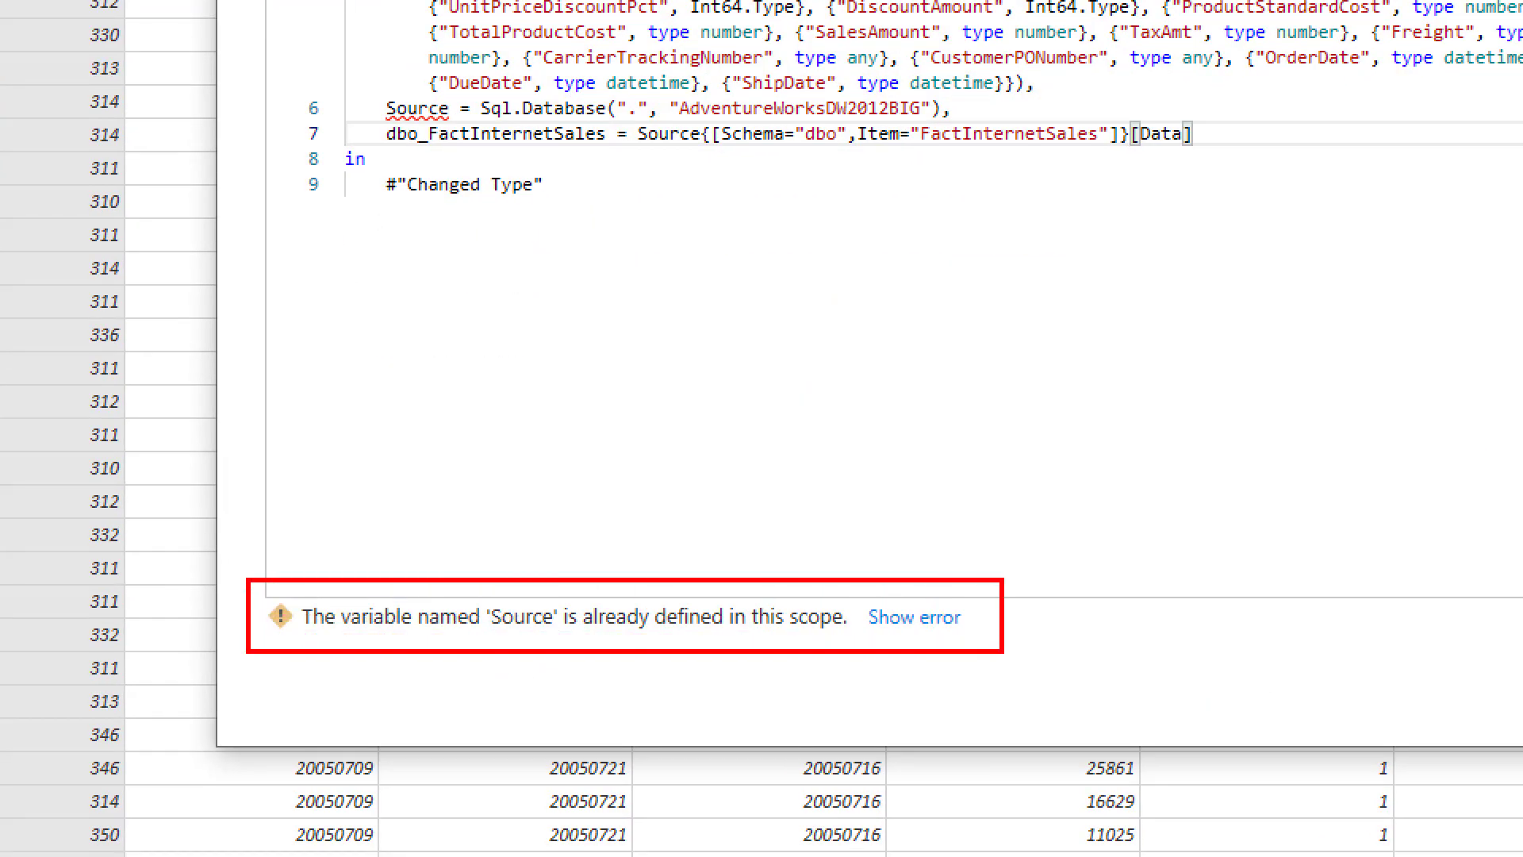
{"action": "key", "text": "Escape"}
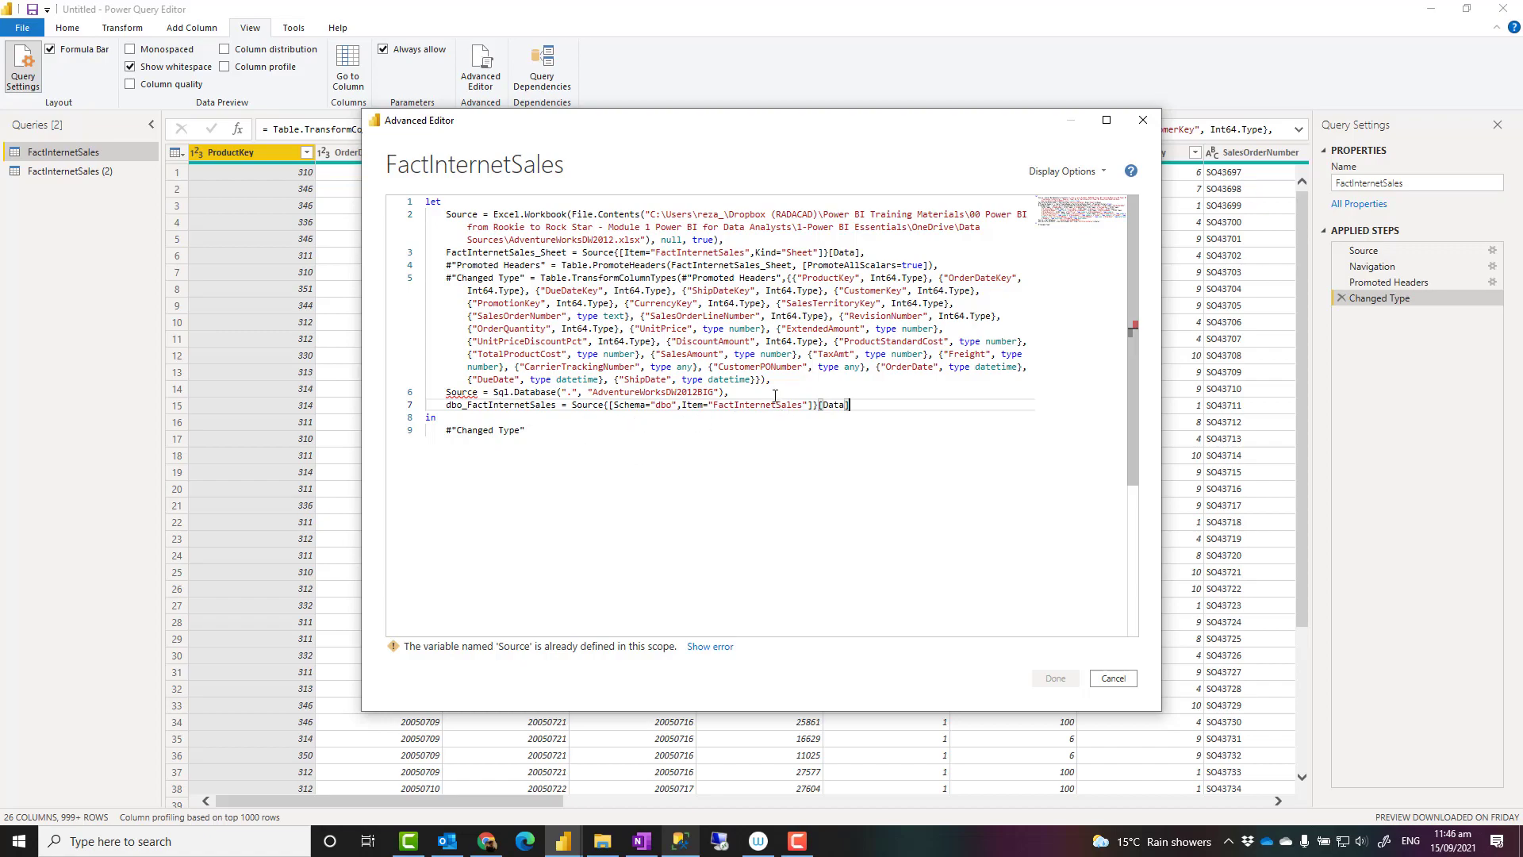
{"action": "key", "text": "ctrl+1"}
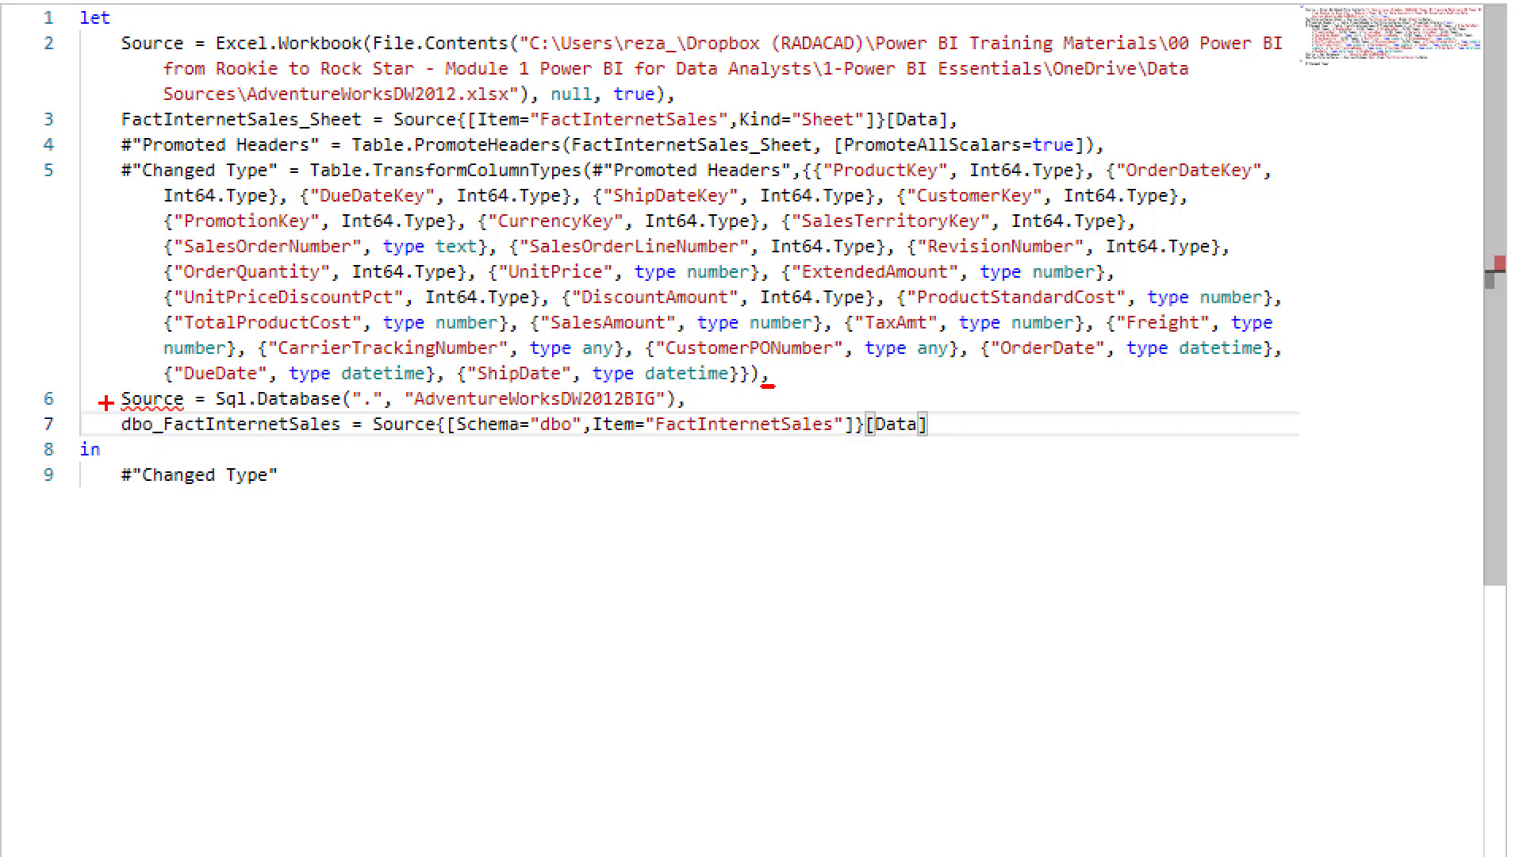
{"action": "left_click_drag", "start_coordinate": [107, 401], "coordinate": [77, 402]}
{"action": "left_click_drag", "start_coordinate": [107, 44], "coordinate": [31, 46]}
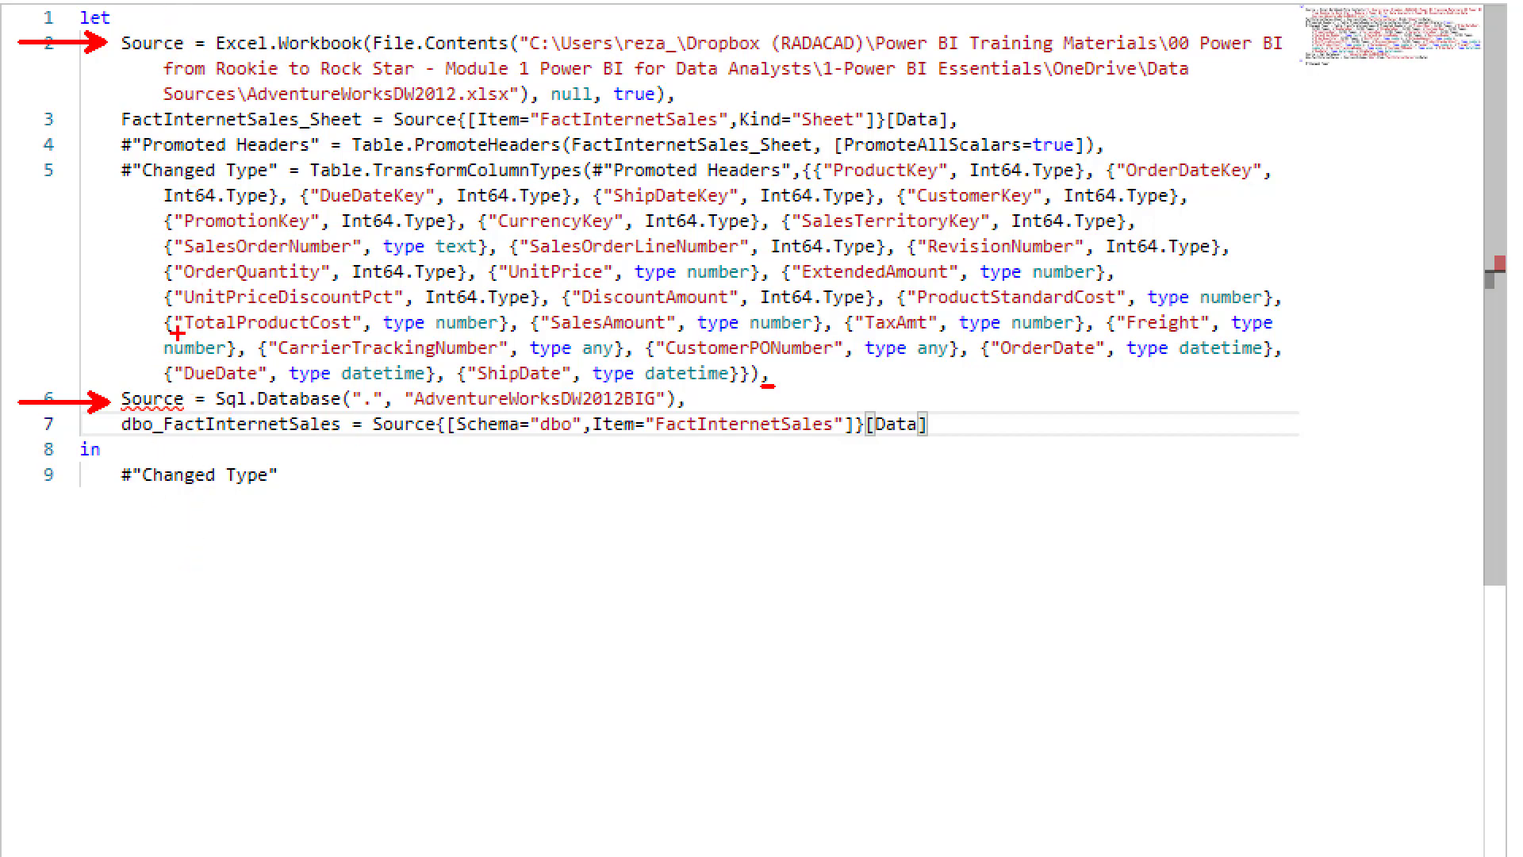
{"action": "key", "text": "Escape"}
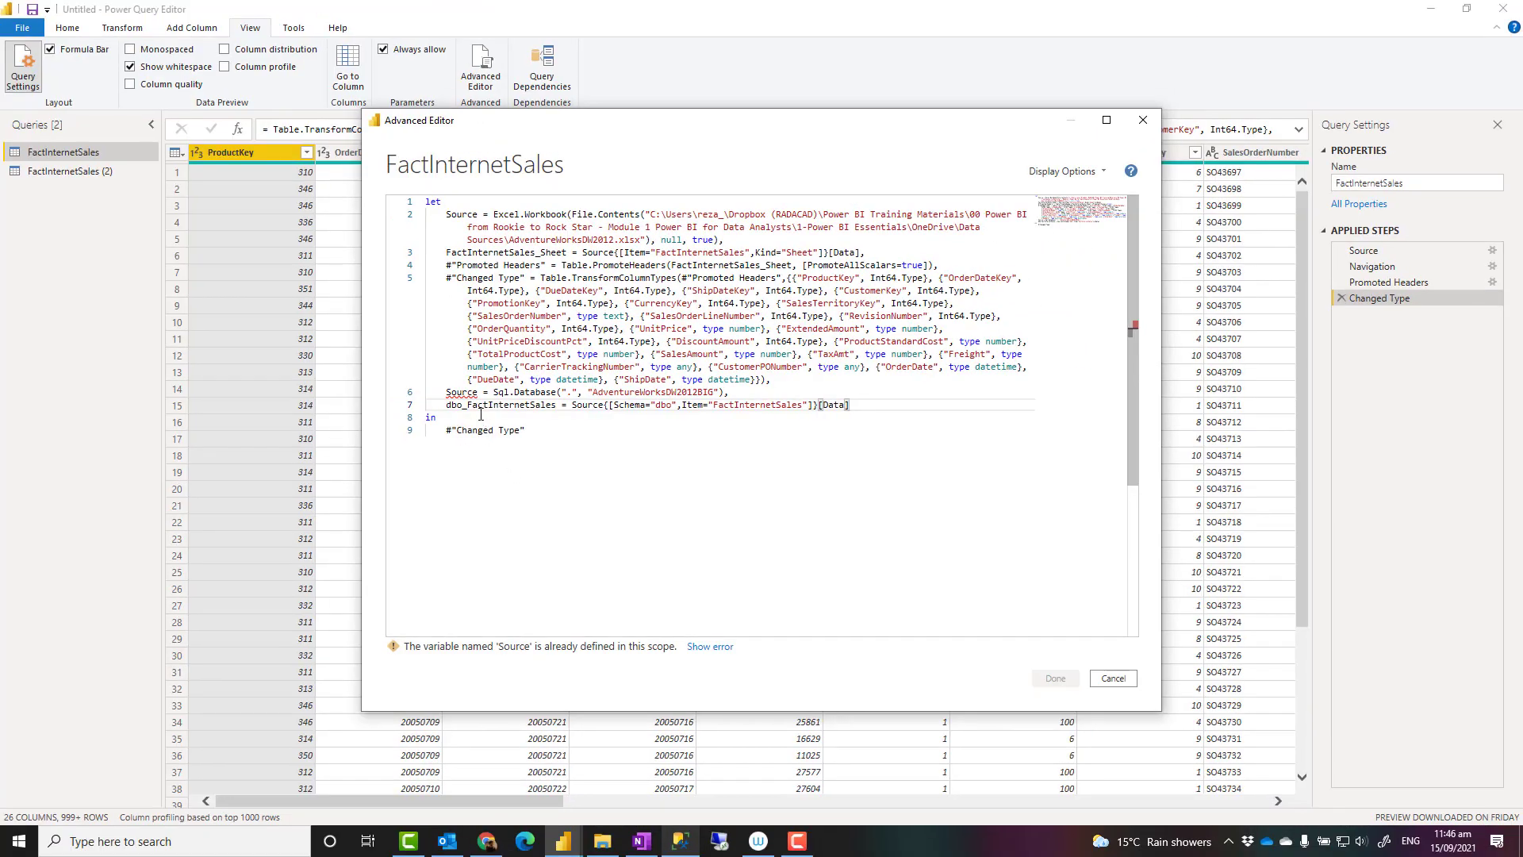
- Rename the Sql.Database step to SourceSQL and update its reference in the dbo_FactInternetSales line
{"action": "left_click", "coordinate": [479, 393]}
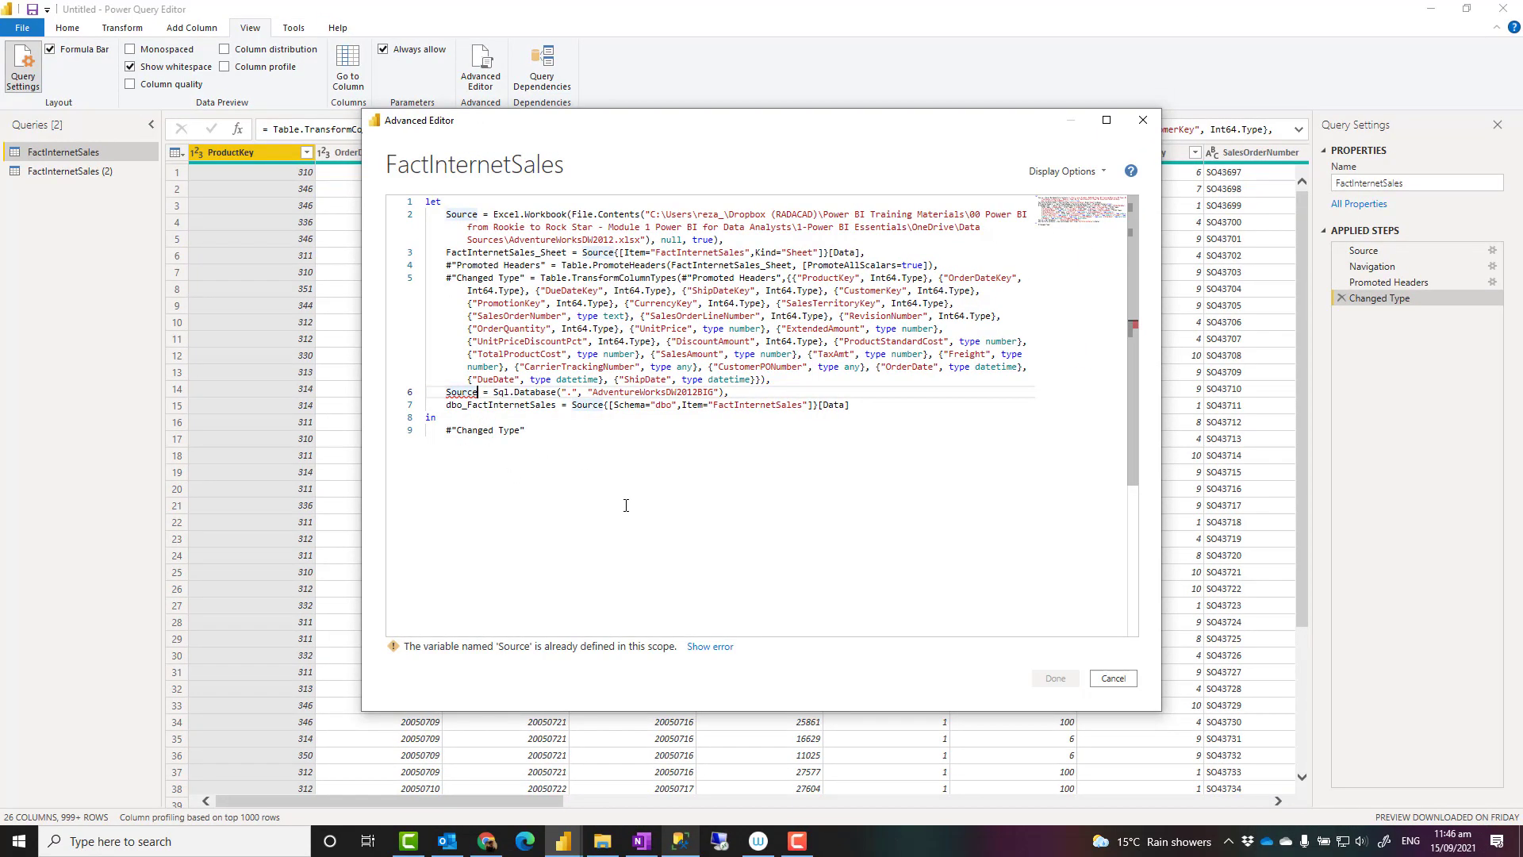
{"action": "type", "text": "SQL"}
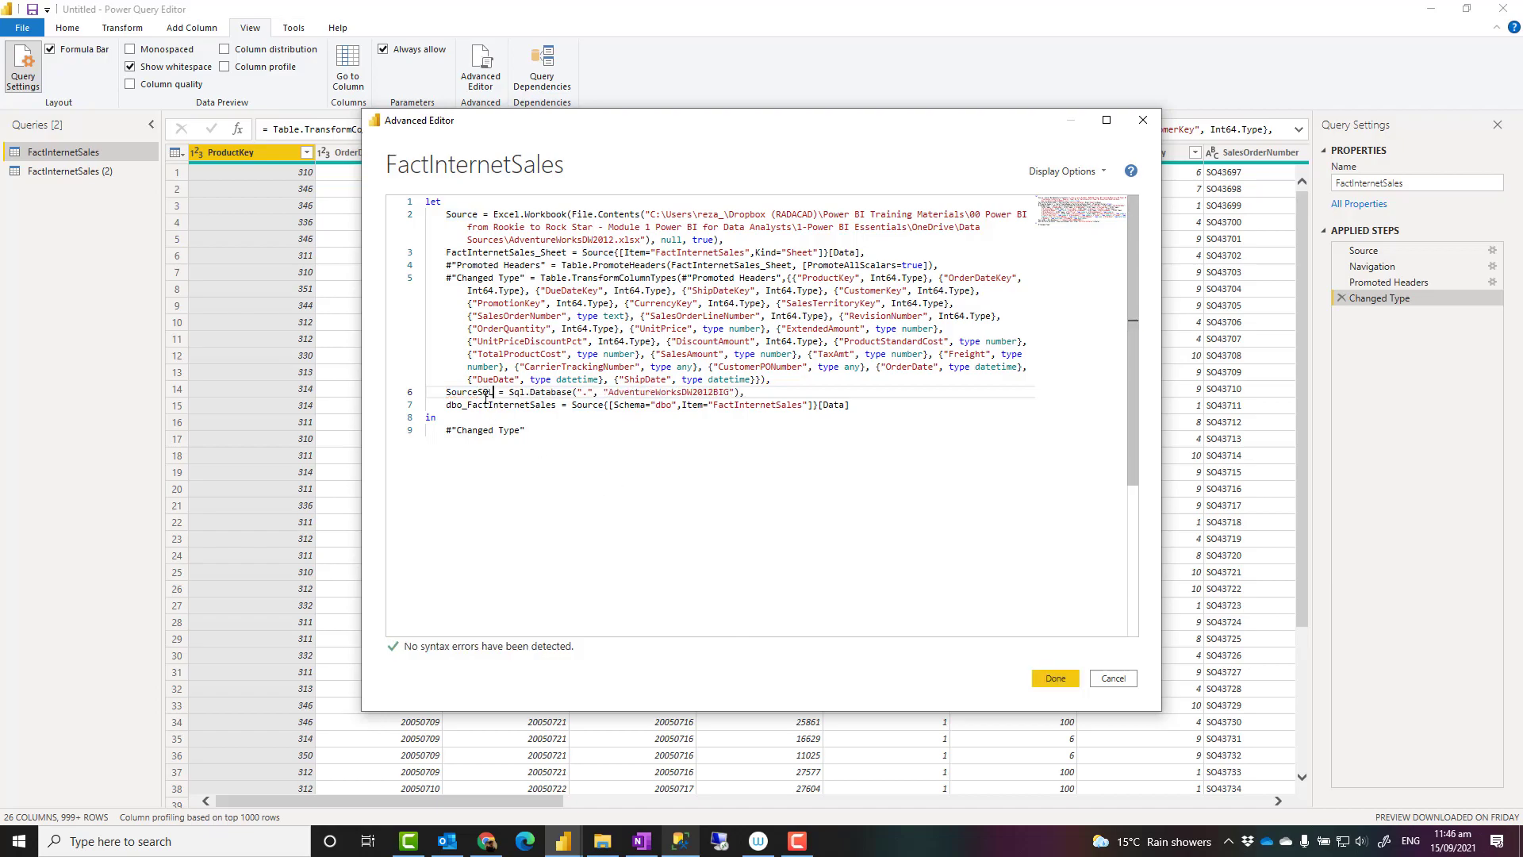
{"action": "double_click", "coordinate": [480, 393]}
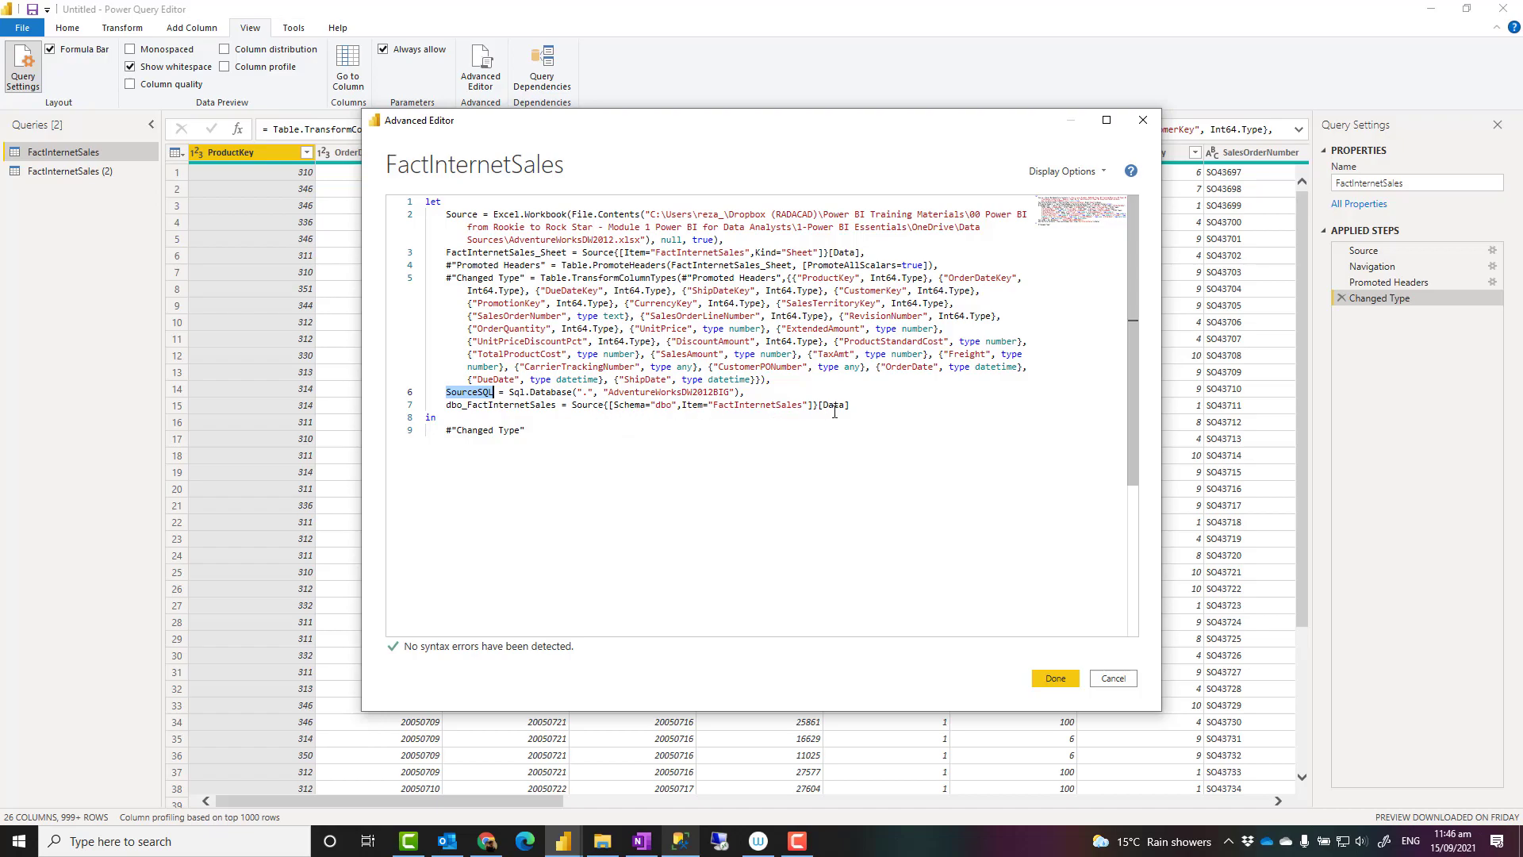
{"action": "double_click", "coordinate": [595, 405]}
{"action": "key", "text": "ctrl+v"}
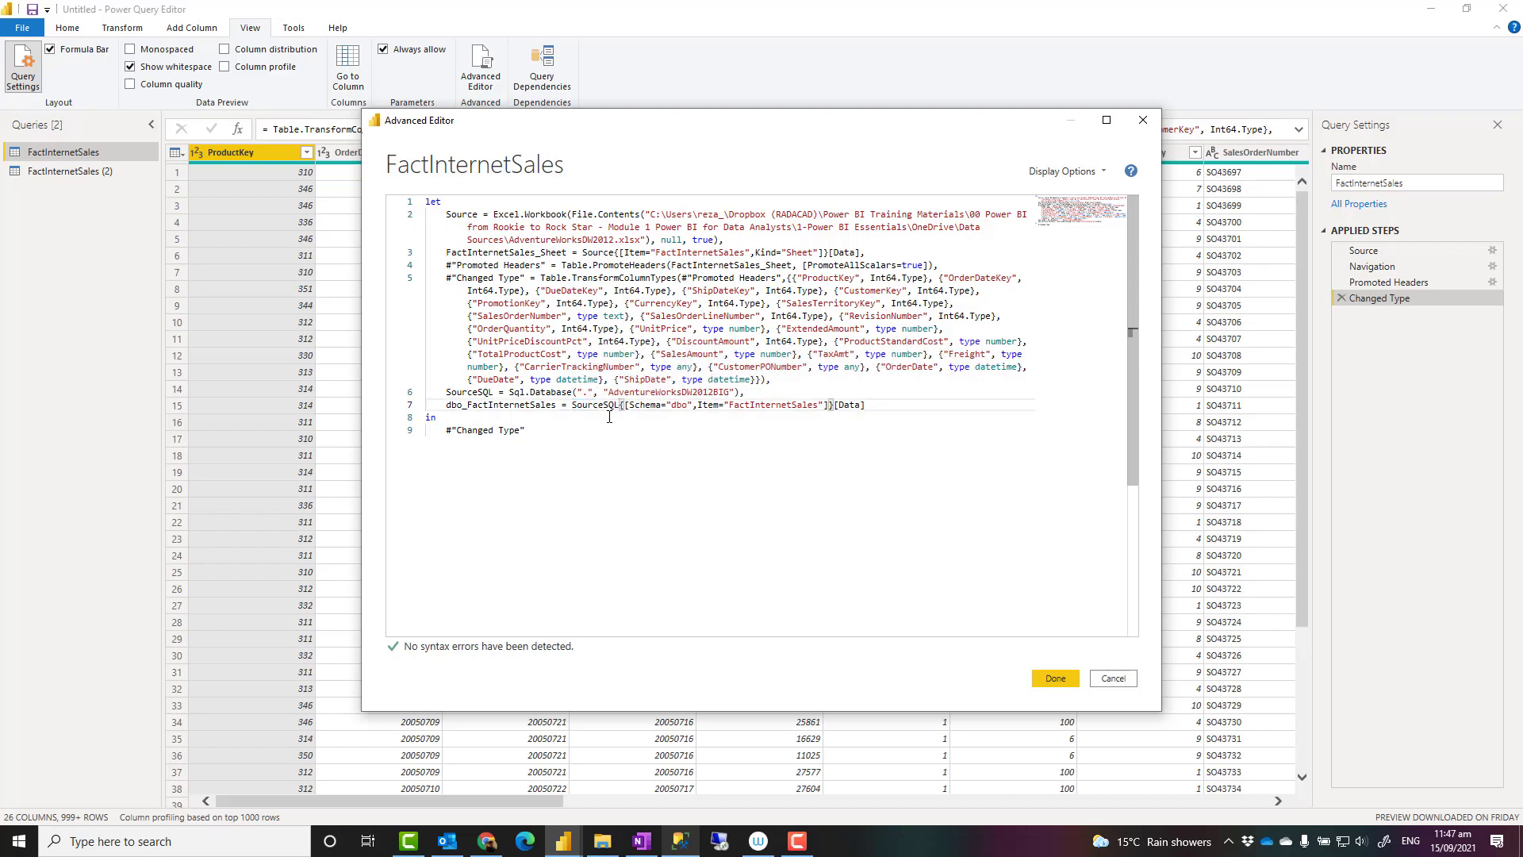
{"action": "left_click", "coordinate": [879, 404]}
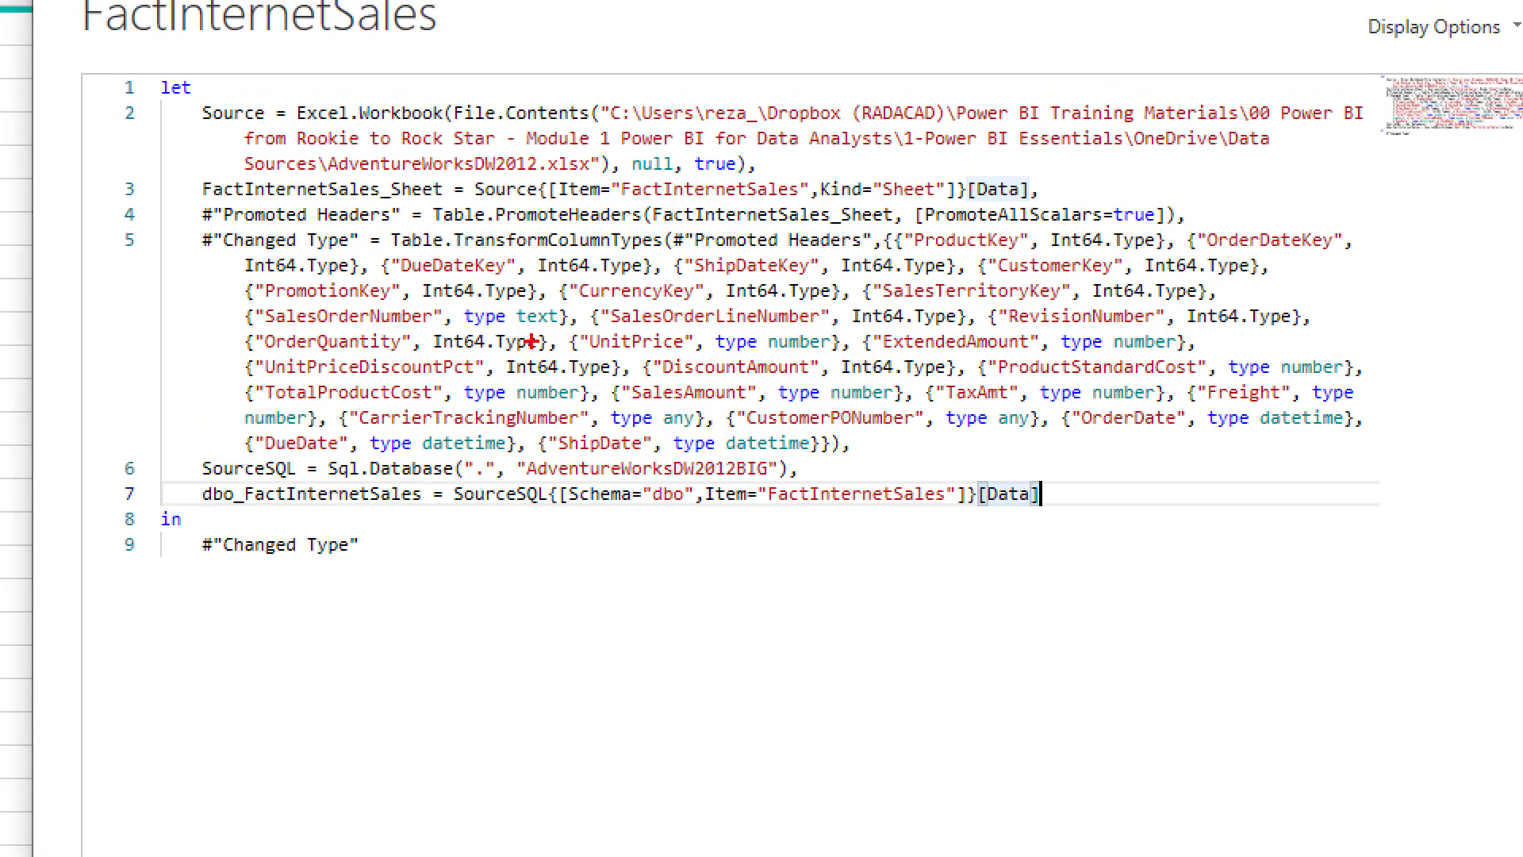
- Review the SourceSQL step and its reference, the syntax check, and the expression returned after "in"
{"action": "left_click_drag", "start_coordinate": [195, 469], "coordinate": [100, 467]}
{"action": "left_click_drag", "start_coordinate": [498, 514], "coordinate": [506, 575]}
{"action": "key", "text": "Escape"}
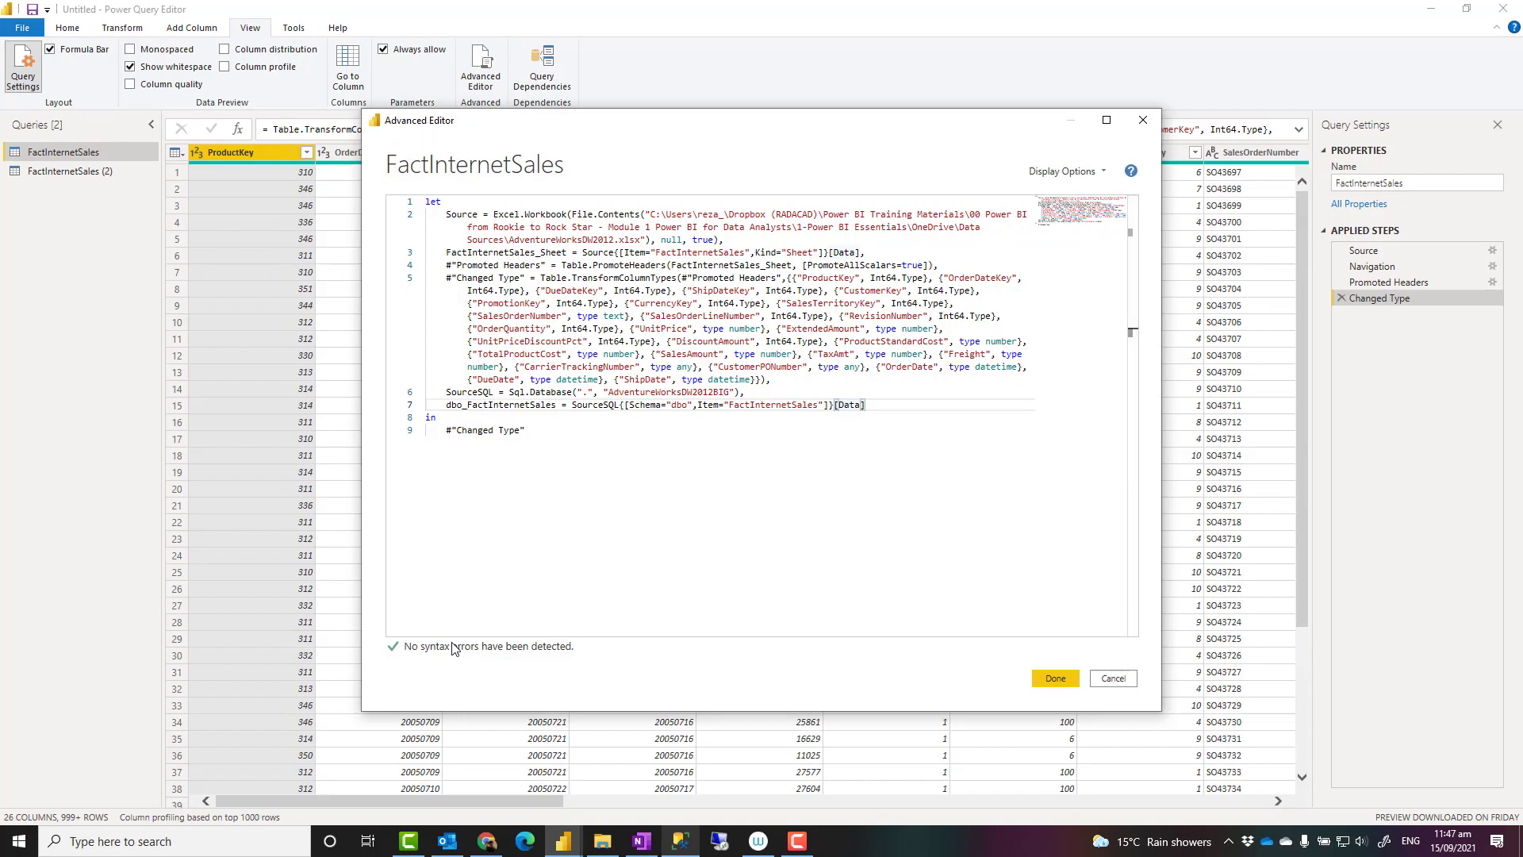
{"action": "key", "text": "ctrl+1"}
{"action": "left_click_drag", "start_coordinate": [377, 624], "coordinate": [588, 665]}
{"action": "key", "text": "Escape"}
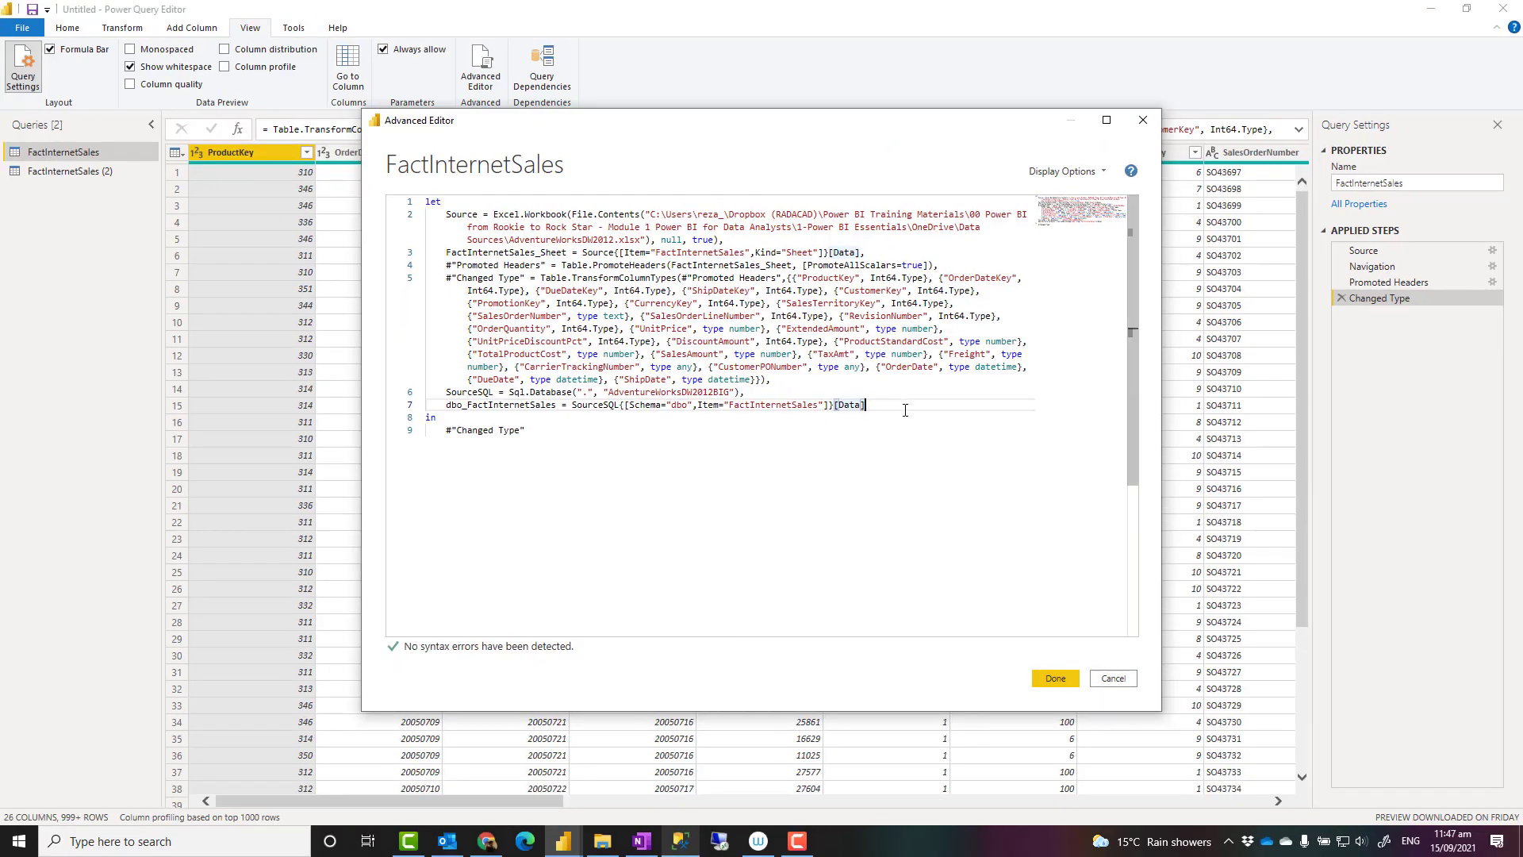
{"action": "left_click", "coordinate": [575, 435]}
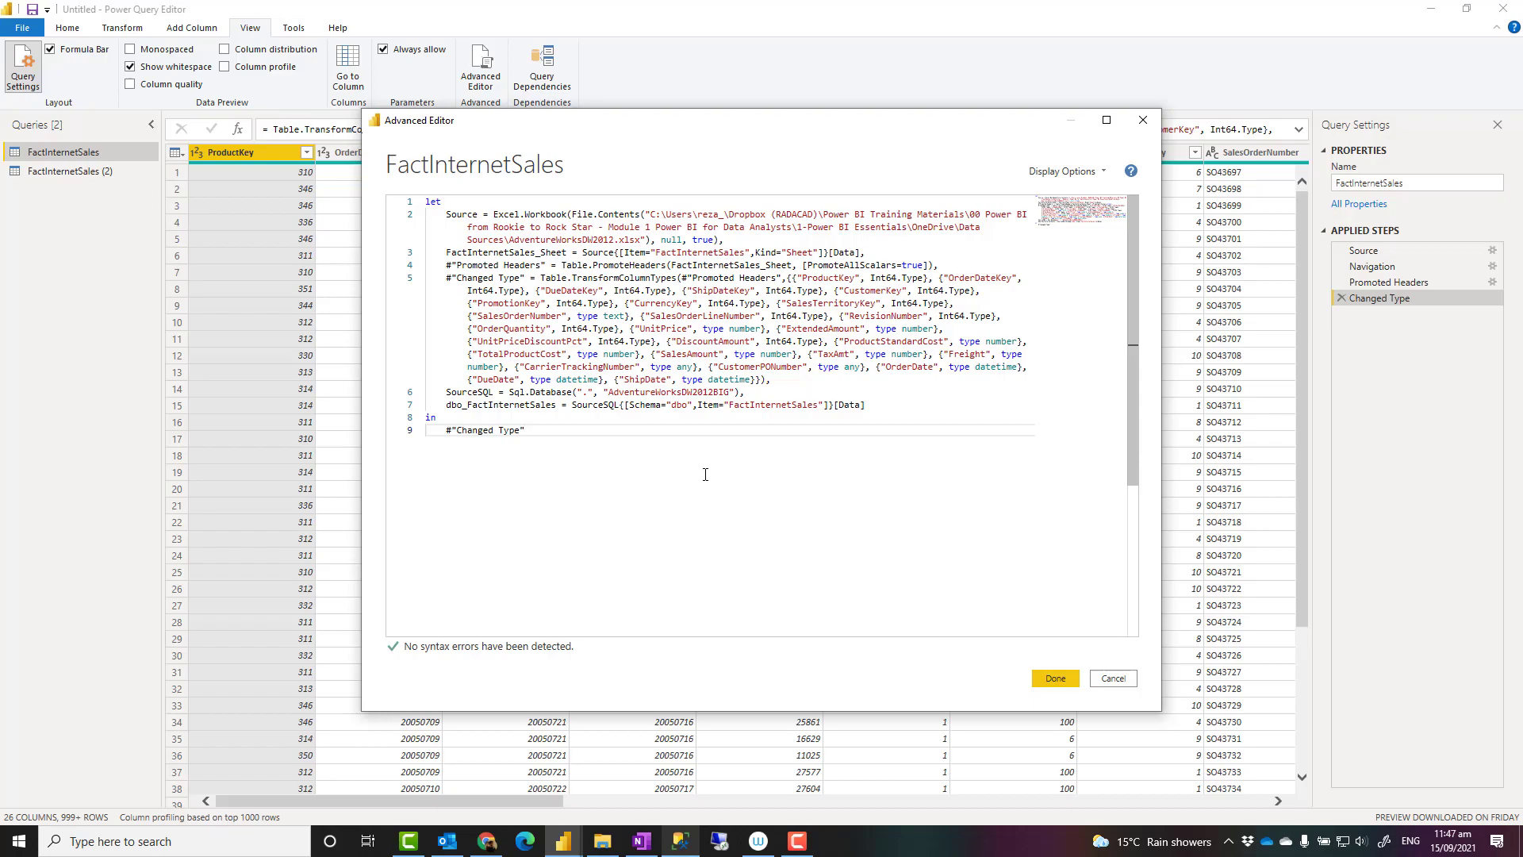
{"action": "key", "text": "ctrl+1"}
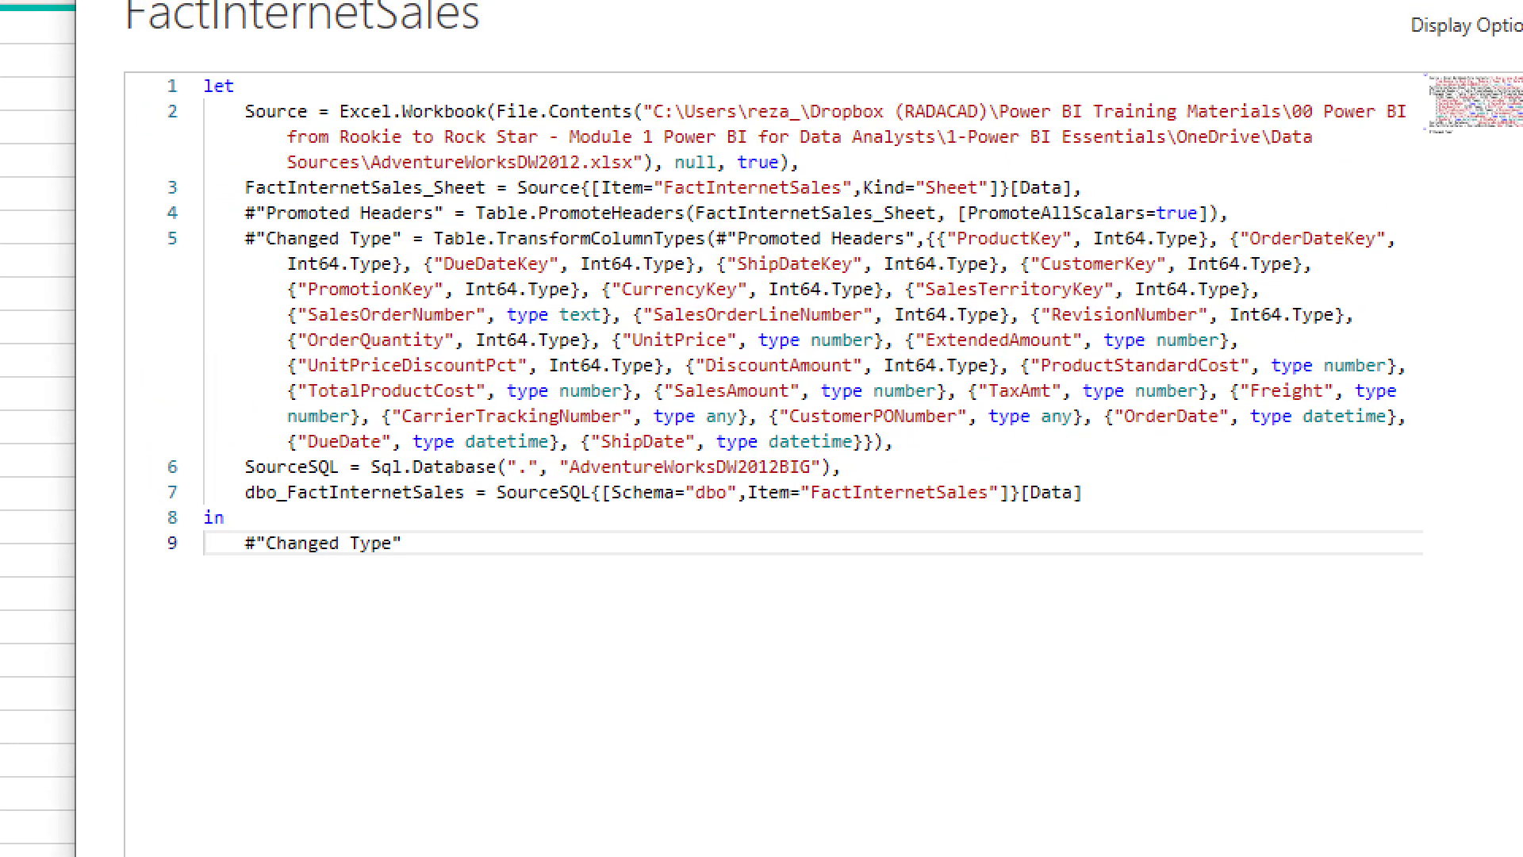
{"action": "left_click_drag", "start_coordinate": [235, 528], "coordinate": [439, 570]}
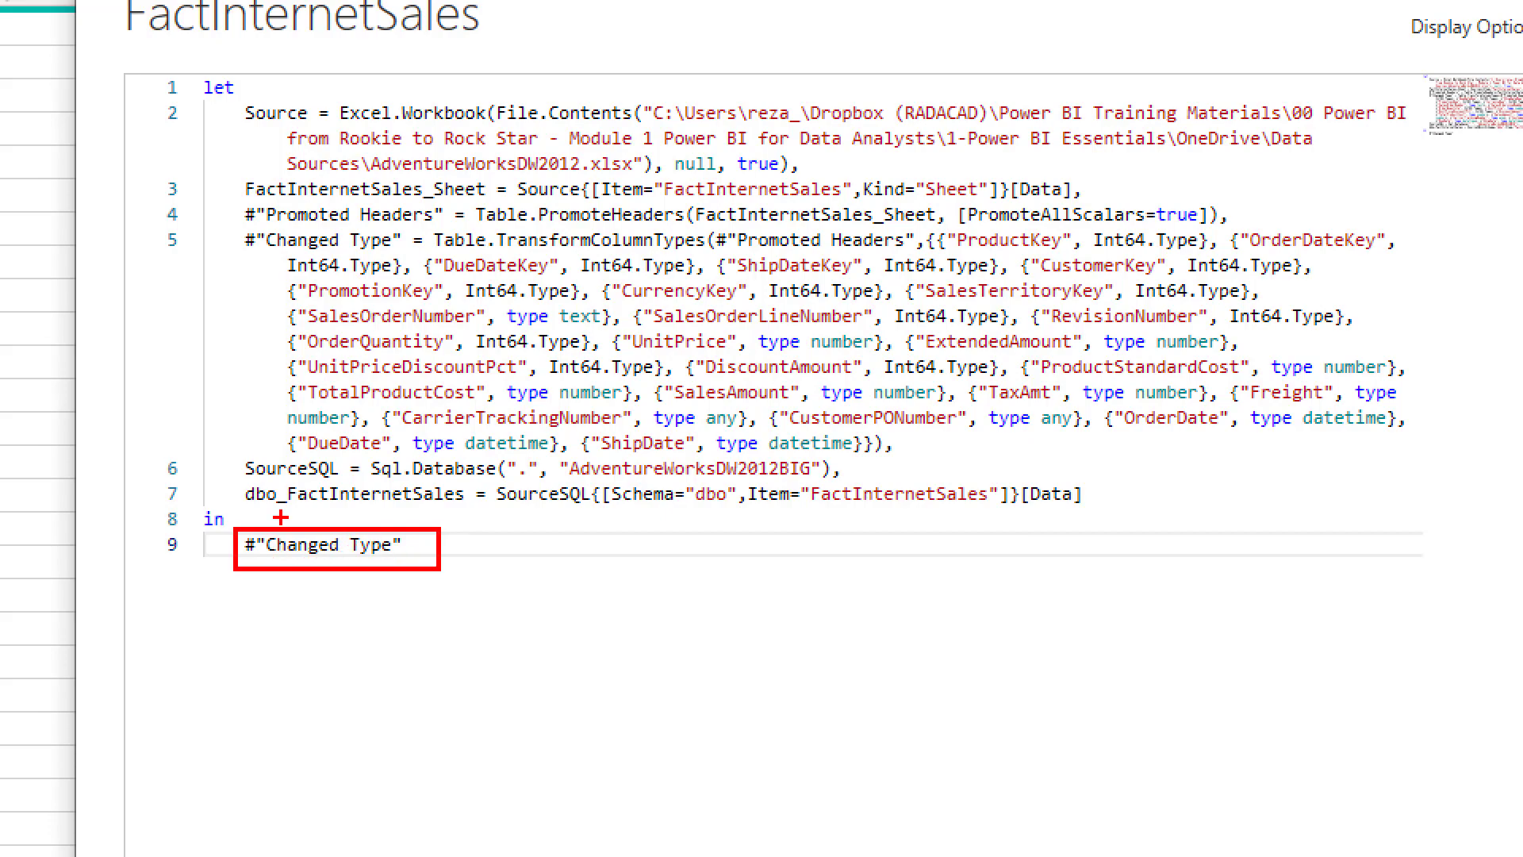
- Check that the script returns #"Changed Type" and apply the combined FactInternetSales script
{"action": "left_click_drag", "start_coordinate": [233, 242], "coordinate": [127, 243]}
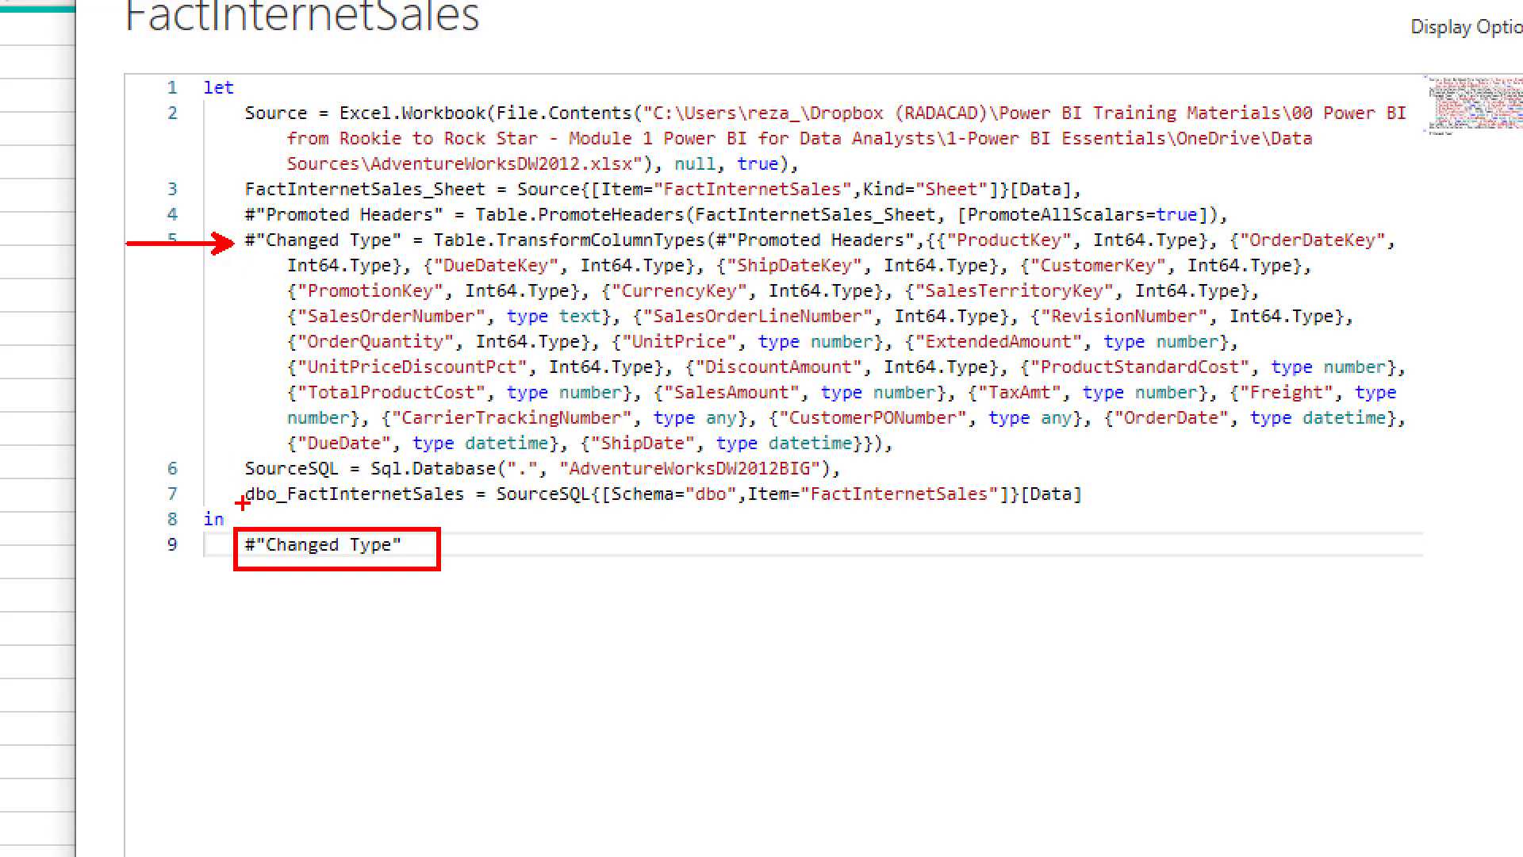
{"action": "key", "text": "Escape"}
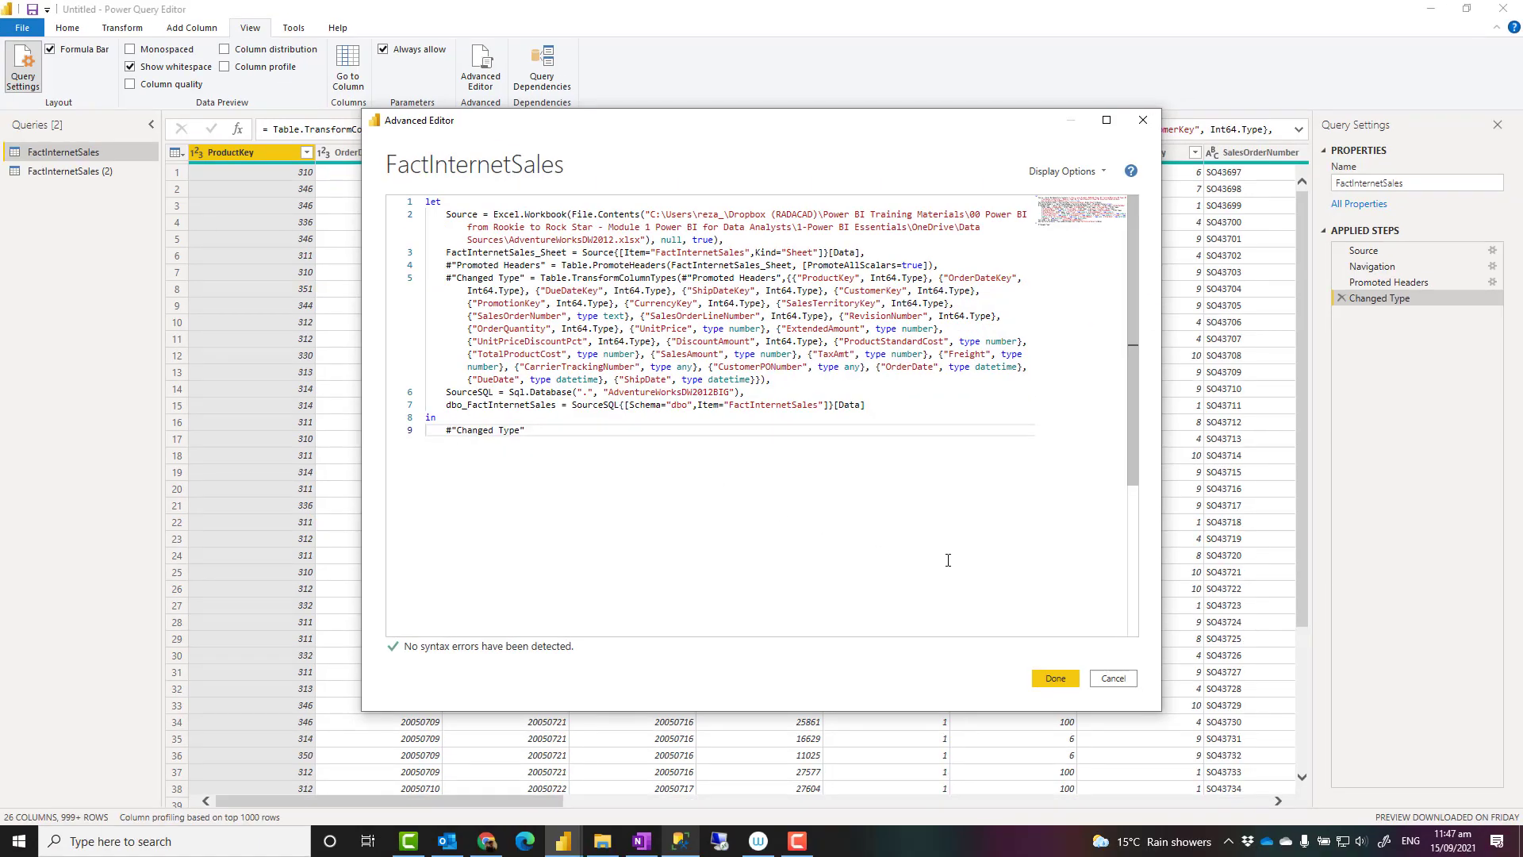
{"action": "left_click", "coordinate": [1058, 679]}
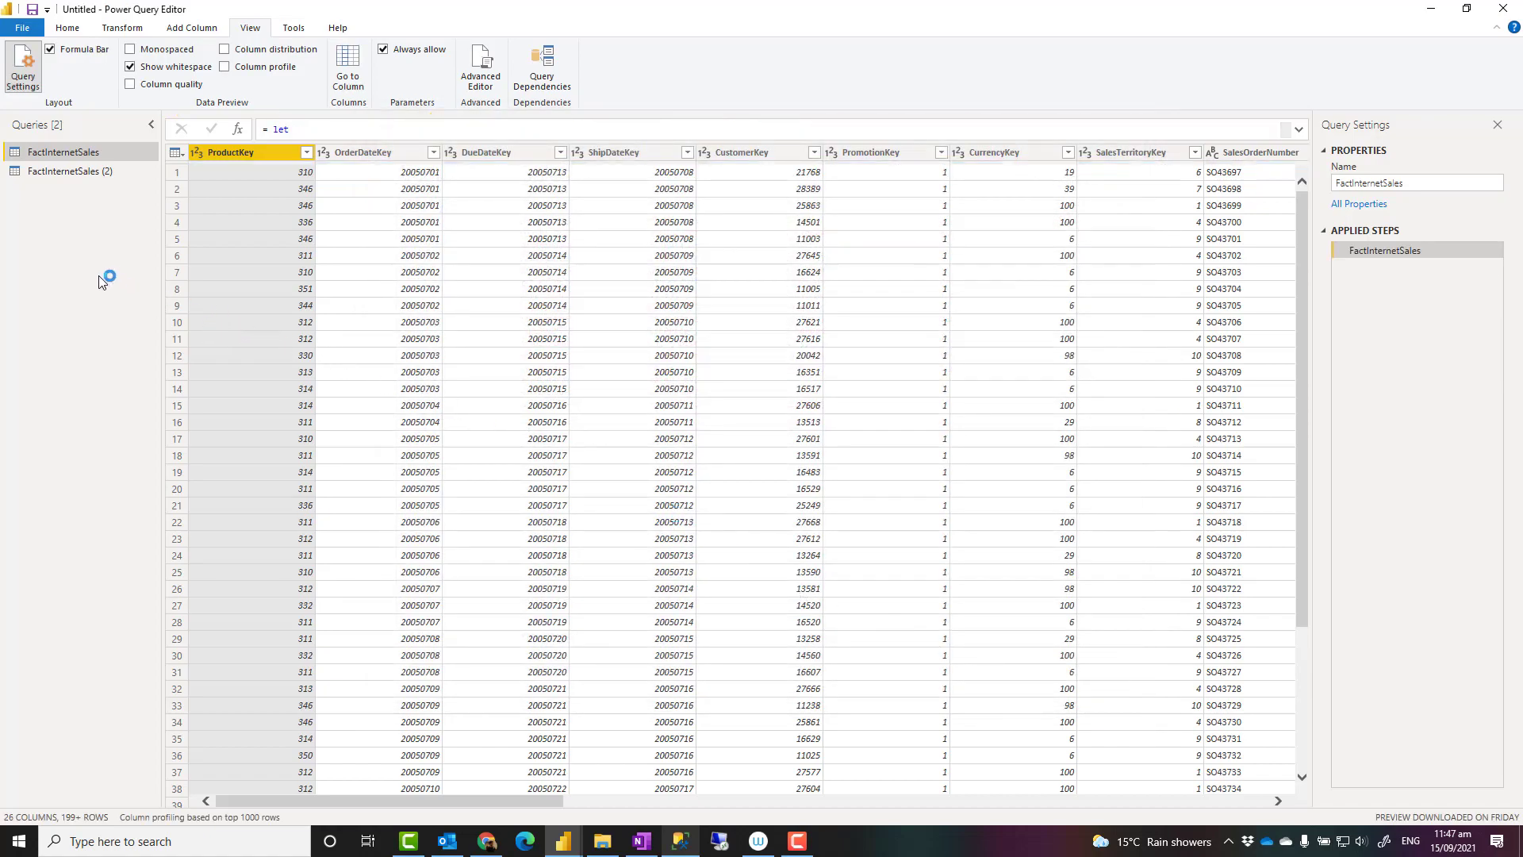
- Create a new Power Query parameter named DataSource
{"action": "left_click", "coordinate": [72, 27]}
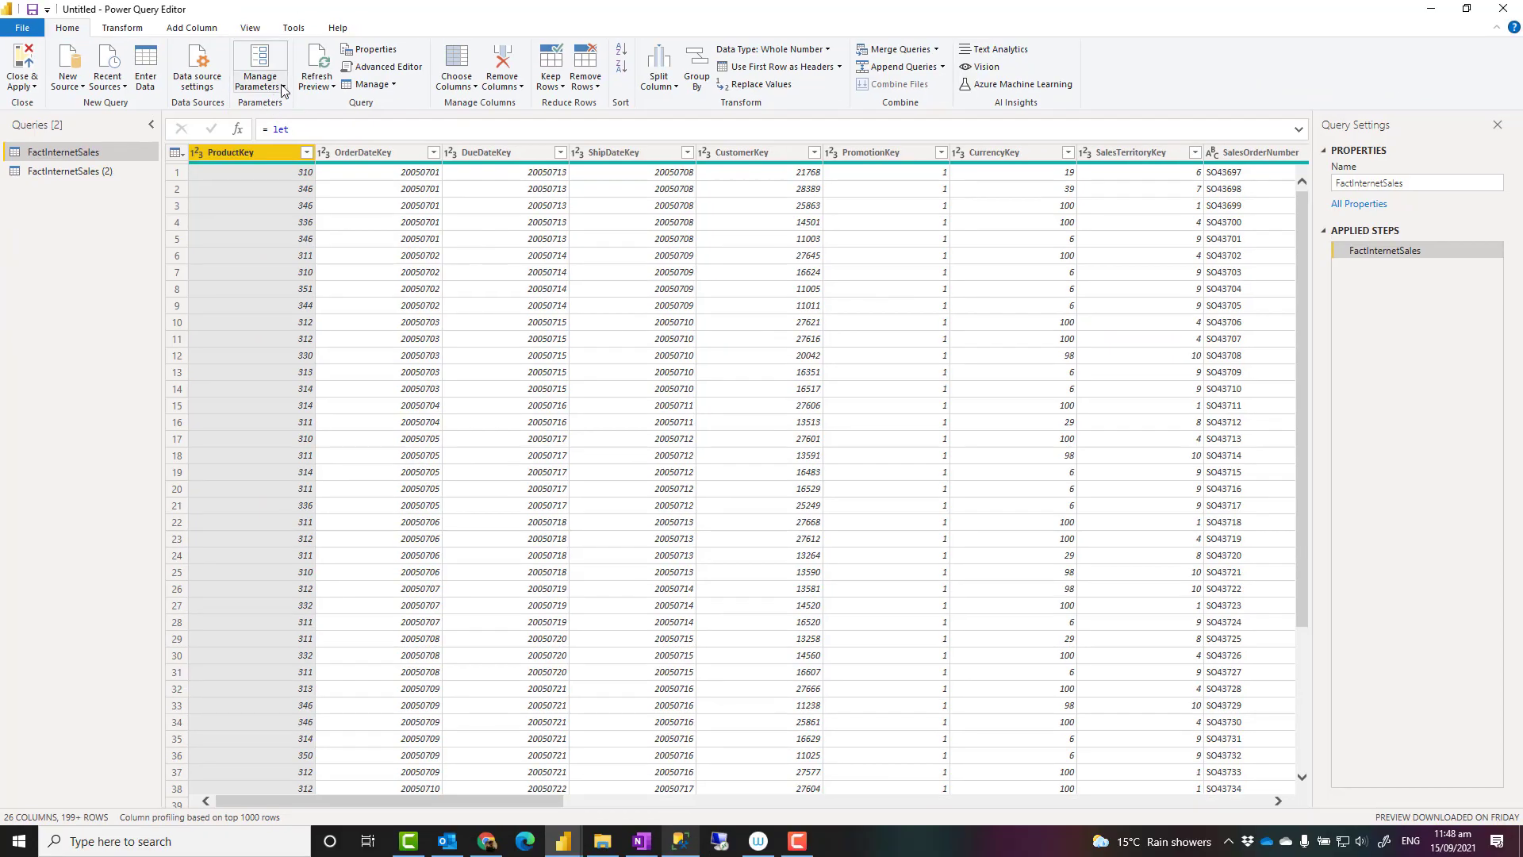
{"action": "left_click", "coordinate": [567, 172]}
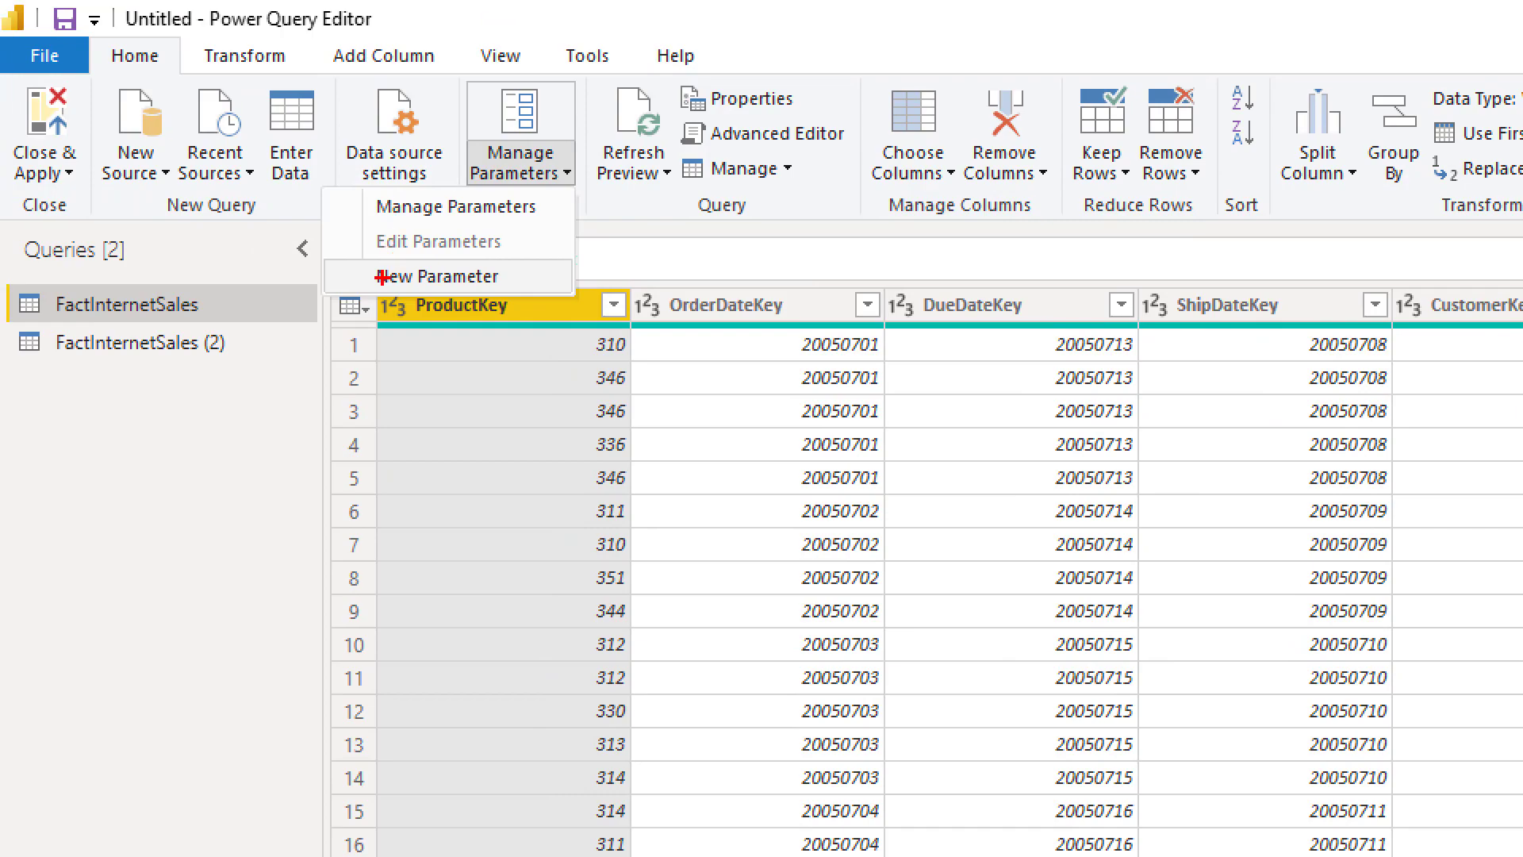
{"action": "mouse_move", "coordinate": [349, 254]}
{"action": "left_mouse_down"}
{"action": "mouse_move", "coordinate": [441, 295]}
{"action": "mouse_move", "coordinate": [553, 295]}
{"action": "left_mouse_up"}
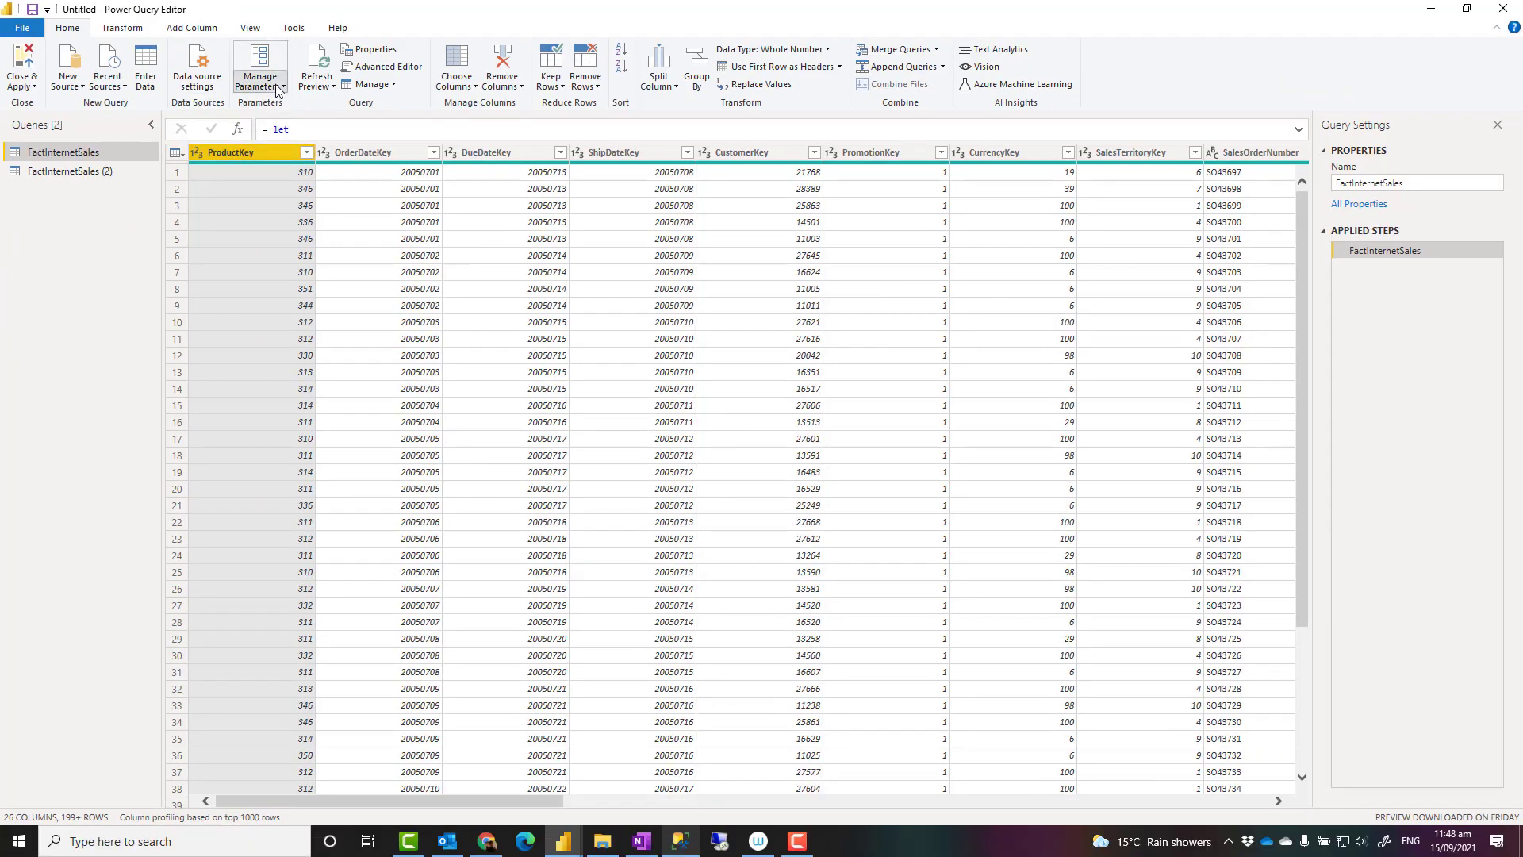
{"action": "left_click", "coordinate": [520, 158]}
{"action": "left_click", "coordinate": [218, 137]}
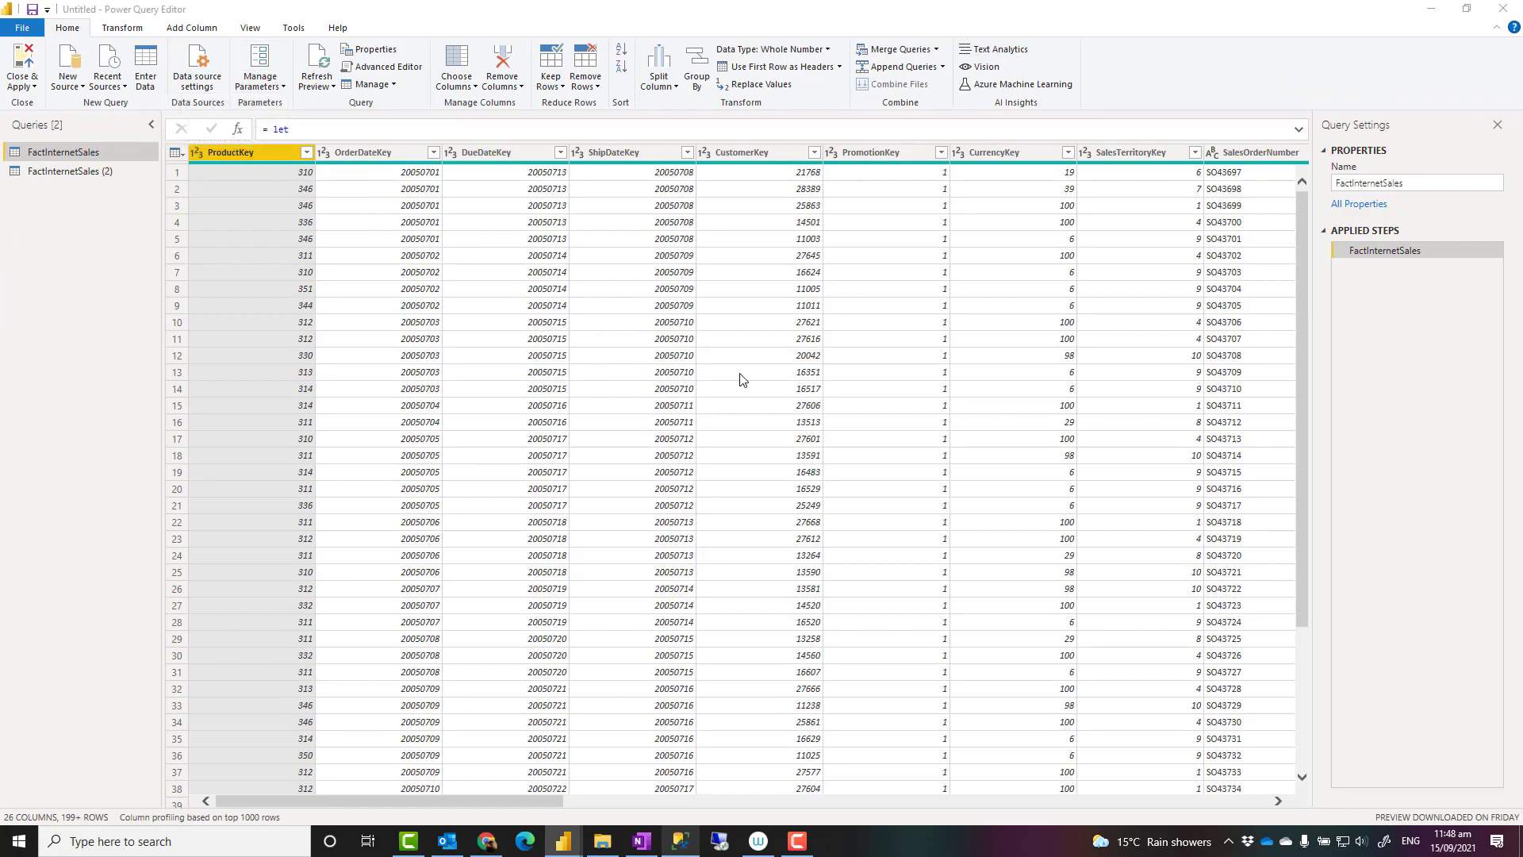
{"action": "left_click_drag", "start_coordinate": [781, 227], "coordinate": [711, 228]}
{"action": "type", "text": "DataSource"}
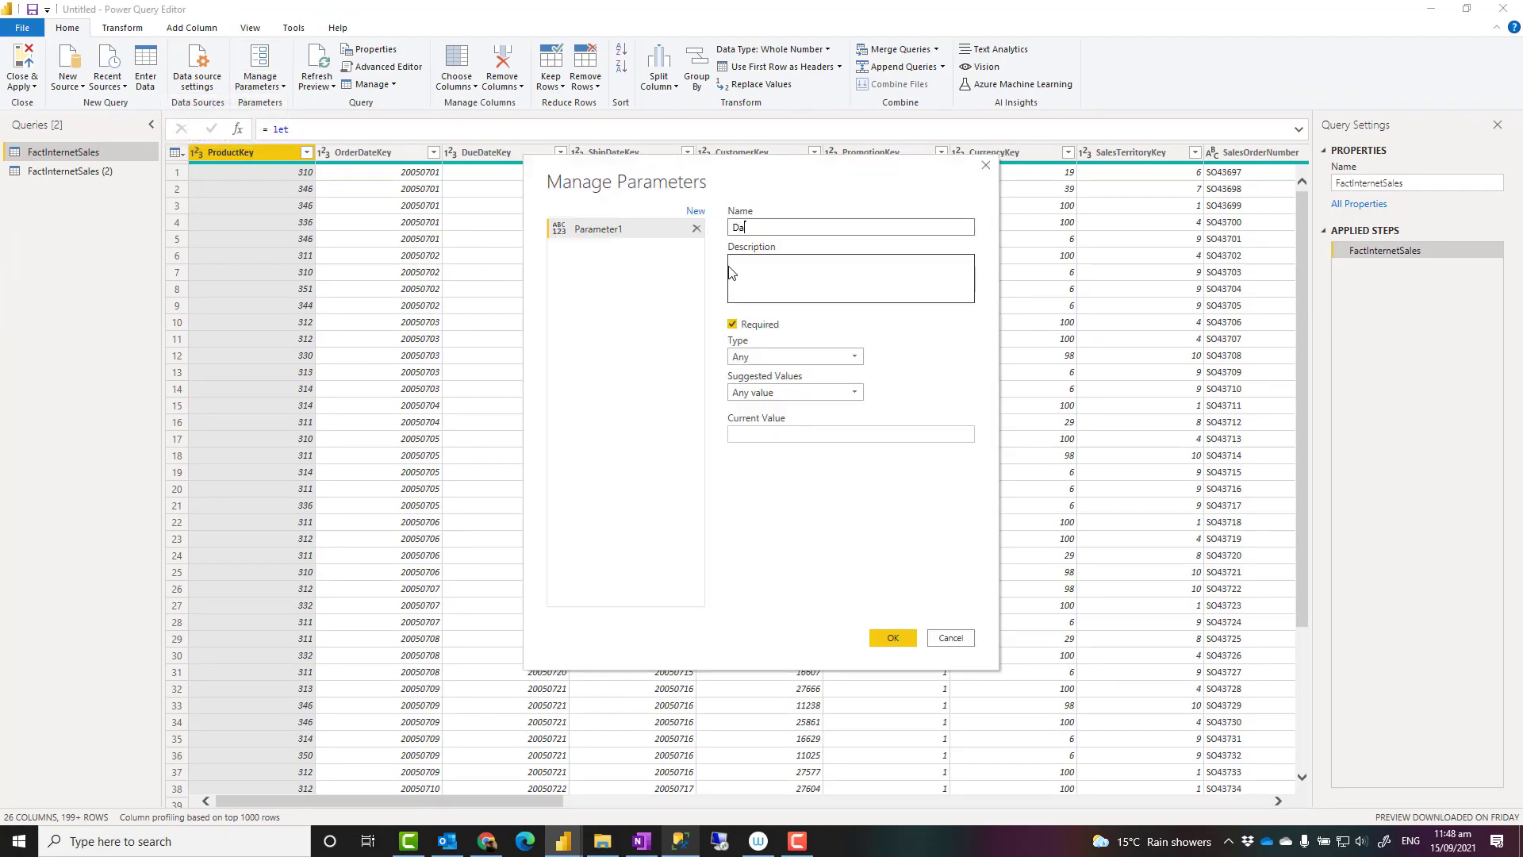
- Set the DataSource parameter's type to Text and its current value to Excel, and confirm the parameter
{"action": "left_click", "coordinate": [798, 357]}
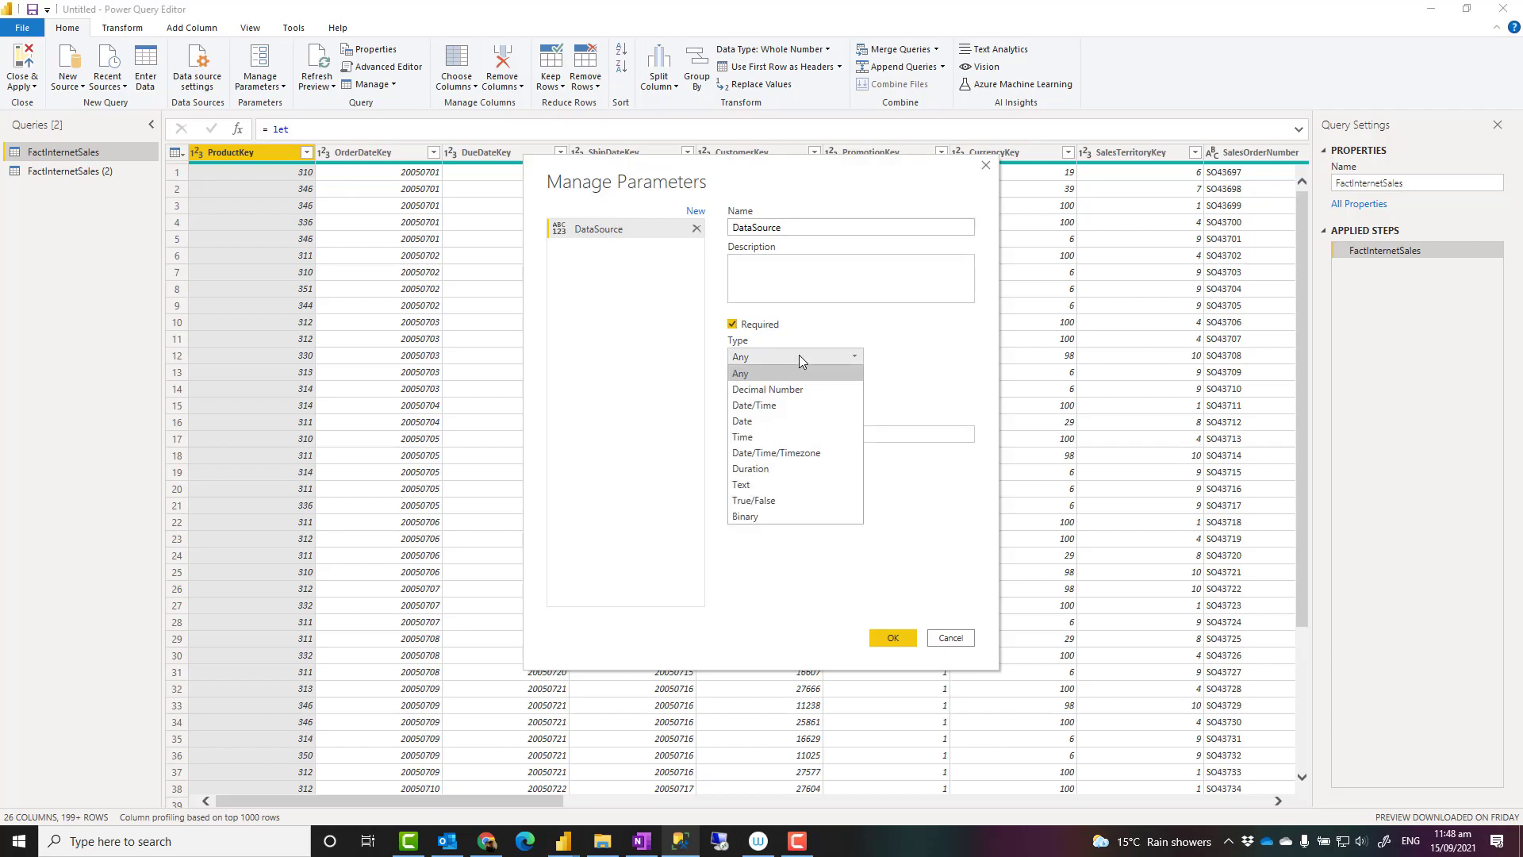
{"action": "left_click", "coordinate": [761, 483]}
{"action": "left_click", "coordinate": [768, 435]}
{"action": "type", "text": "Excel"}
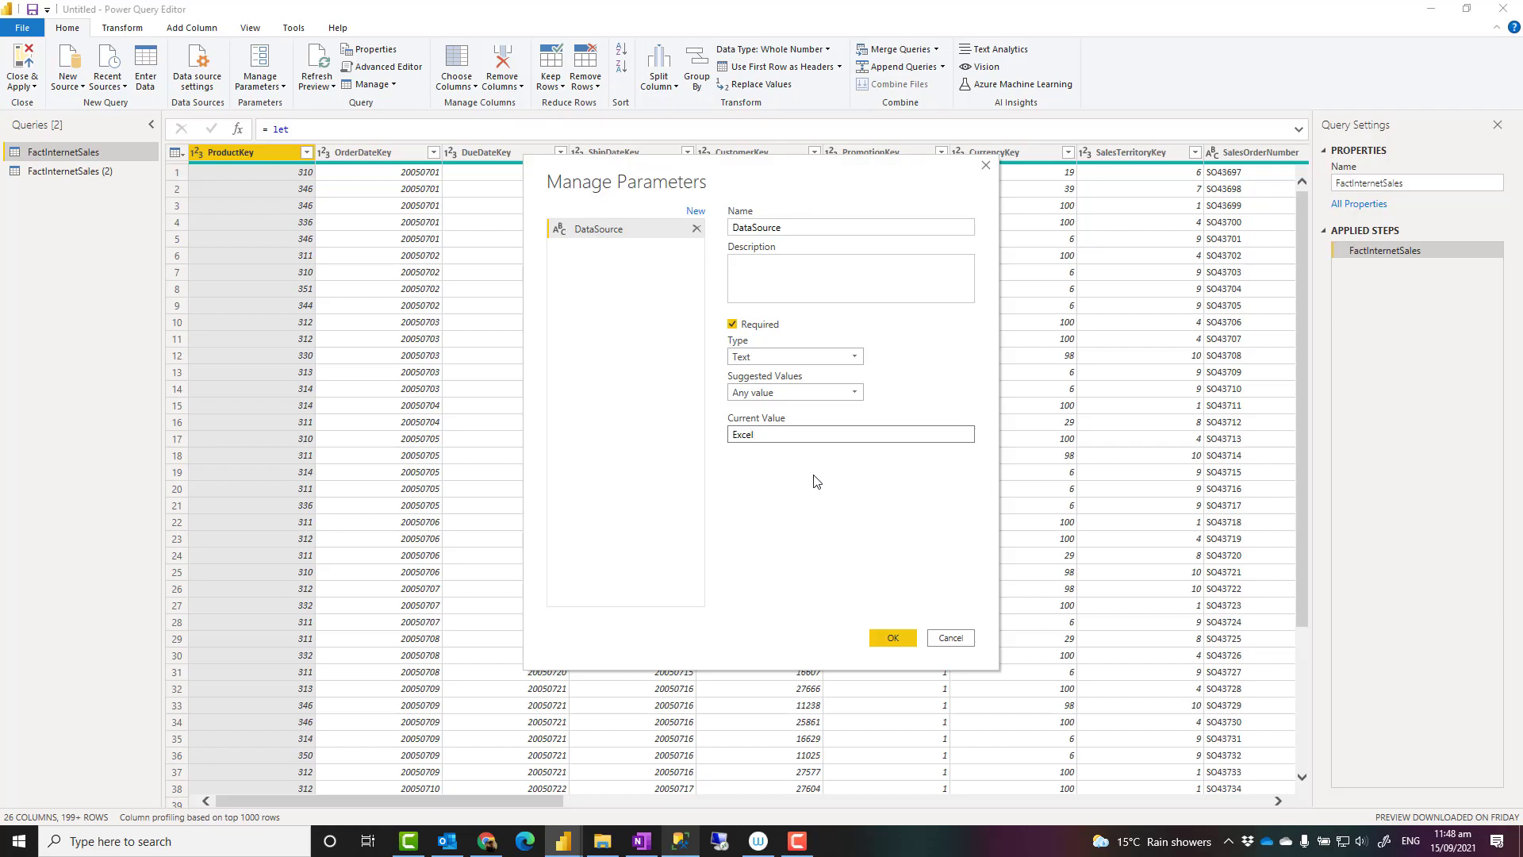
{"action": "left_click_drag", "start_coordinate": [764, 435], "coordinate": [738, 435]}
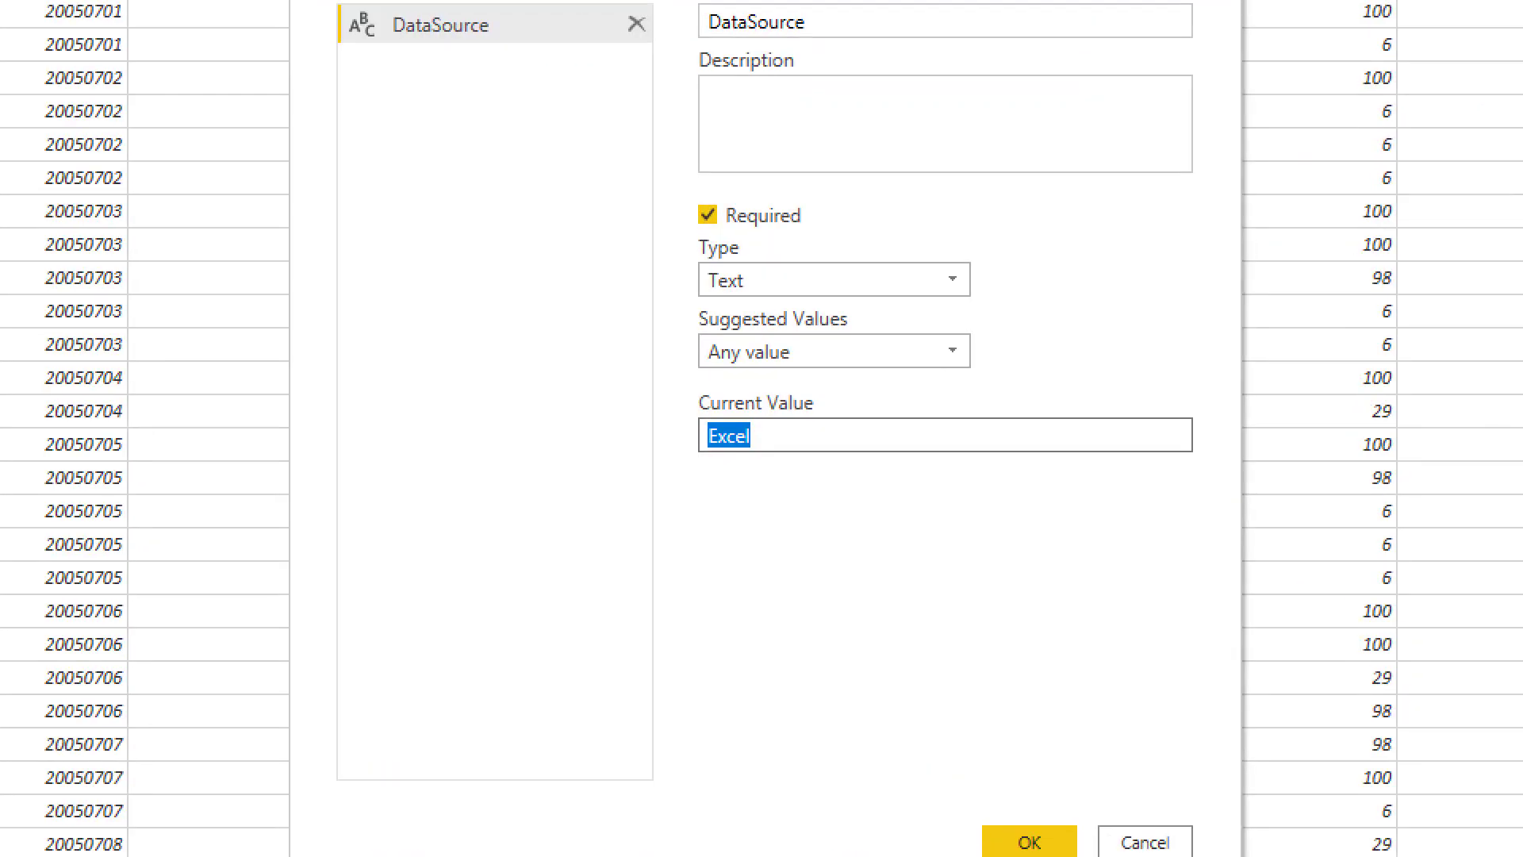
{"action": "left_click_drag", "start_coordinate": [706, 468], "coordinate": [759, 474]}
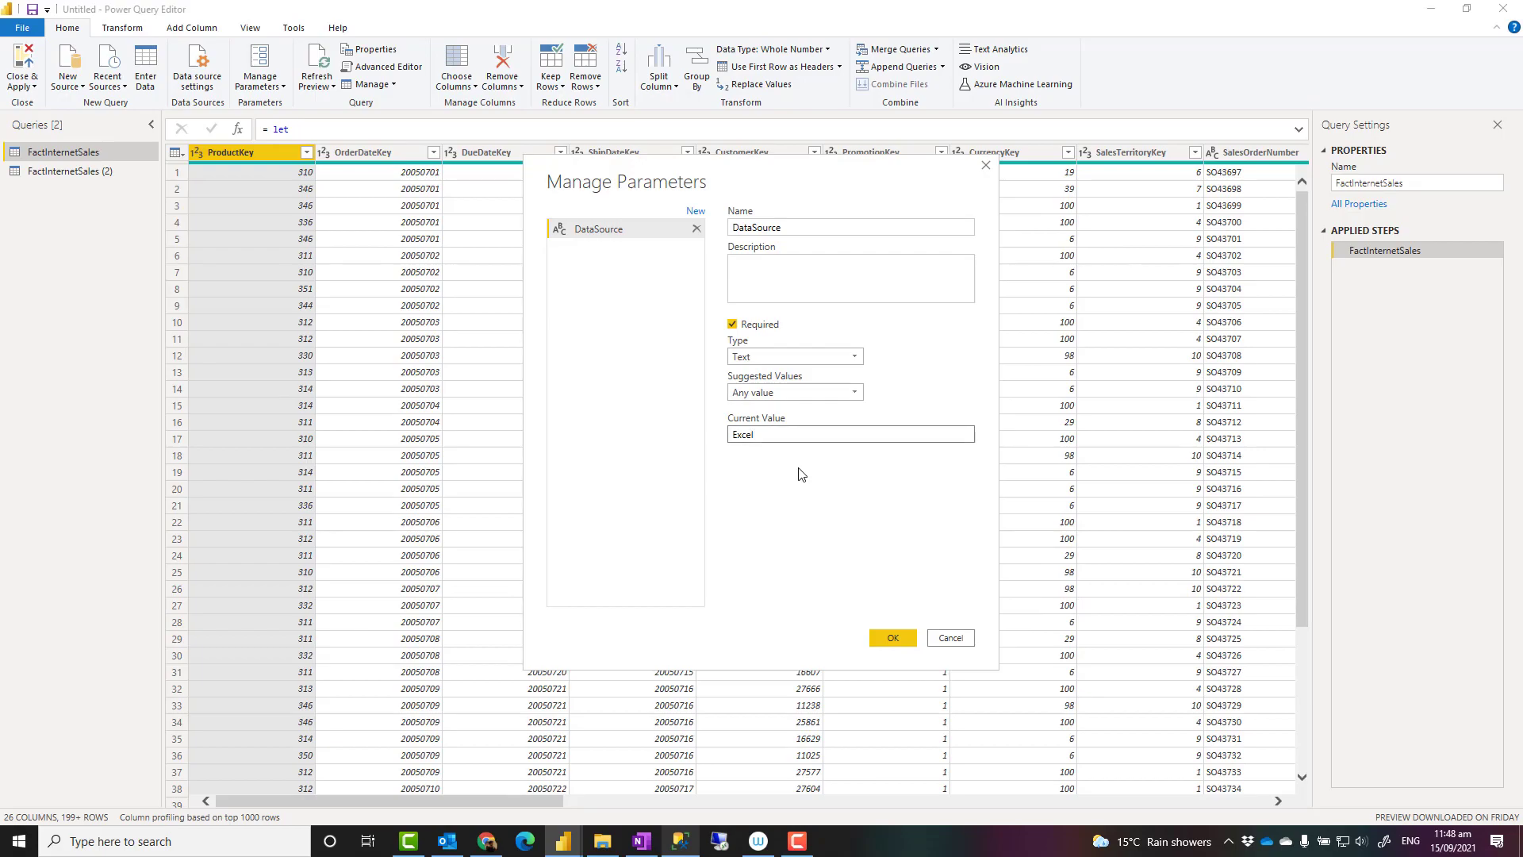
{"action": "left_click", "coordinate": [892, 638]}
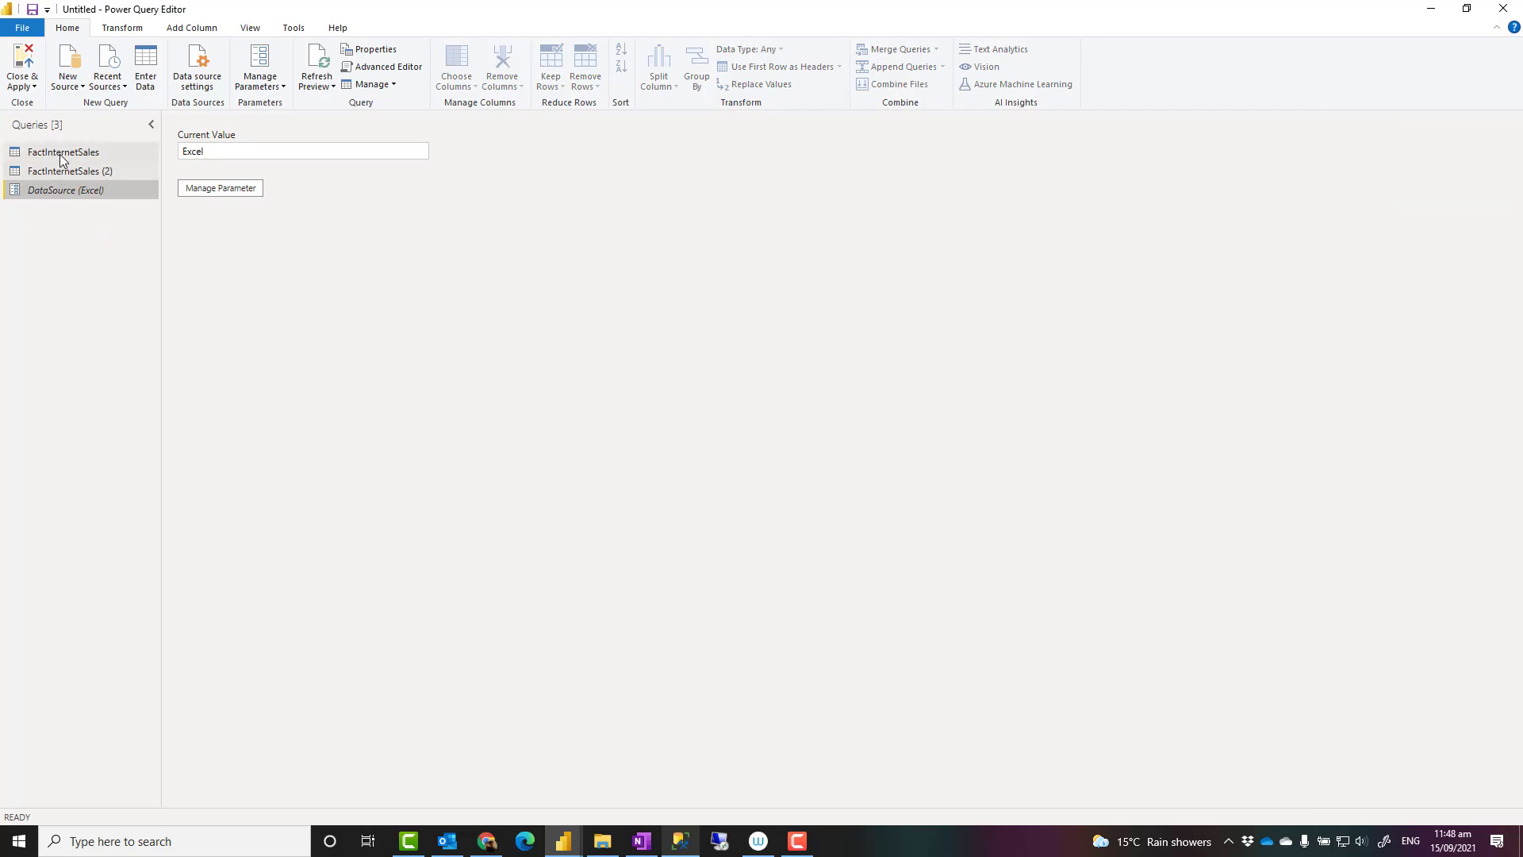
- In the FactInternetSales script, add a comma after the dbo_FactInternetSales expression and start a new line named result
{"action": "left_click", "coordinate": [59, 154]}
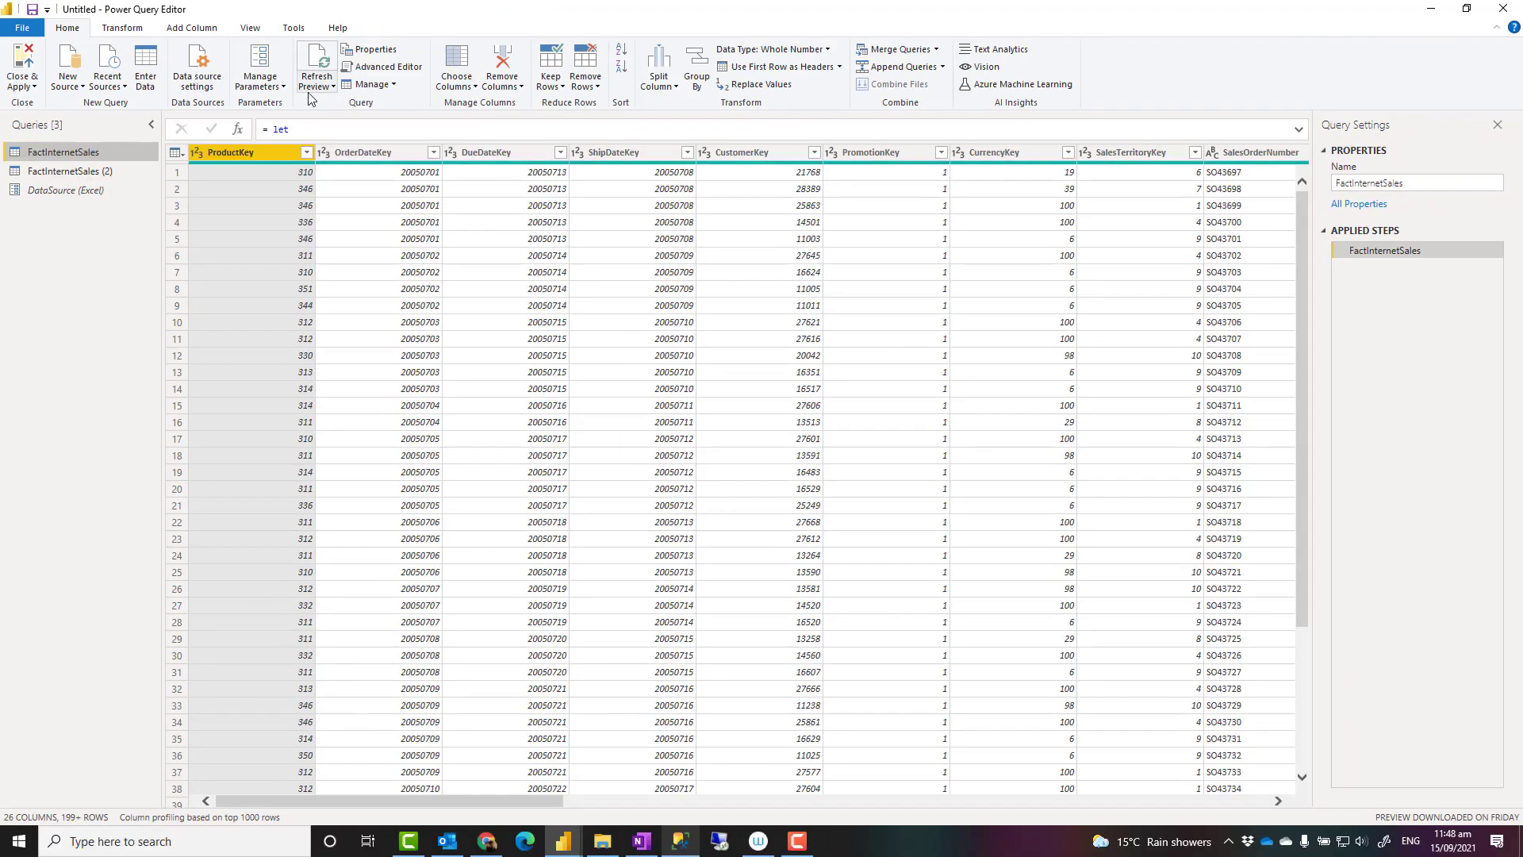
{"action": "left_click", "coordinate": [388, 67]}
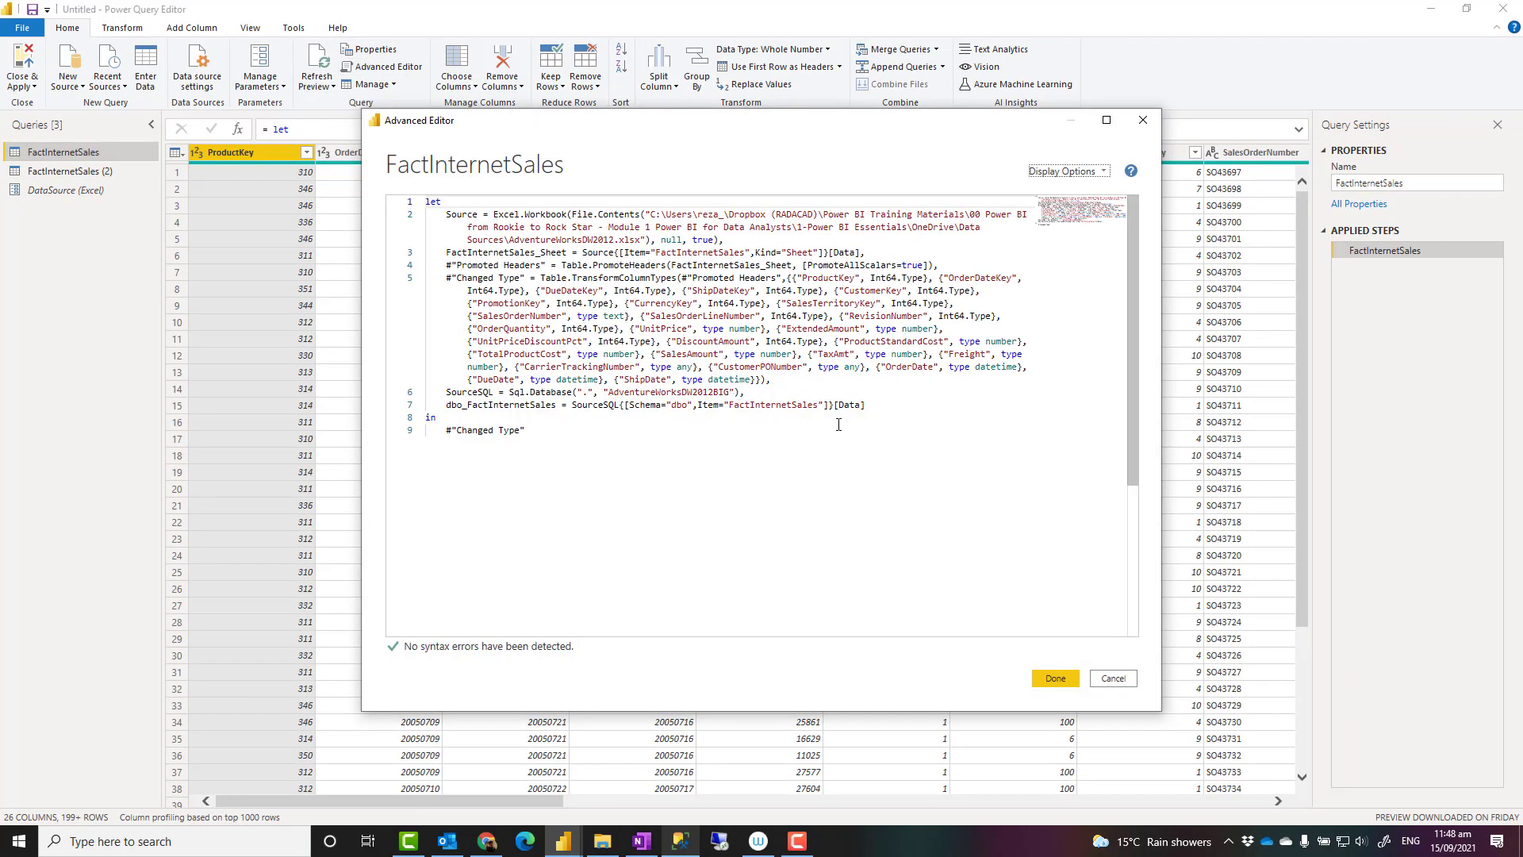
{"action": "left_click", "coordinate": [880, 406]}
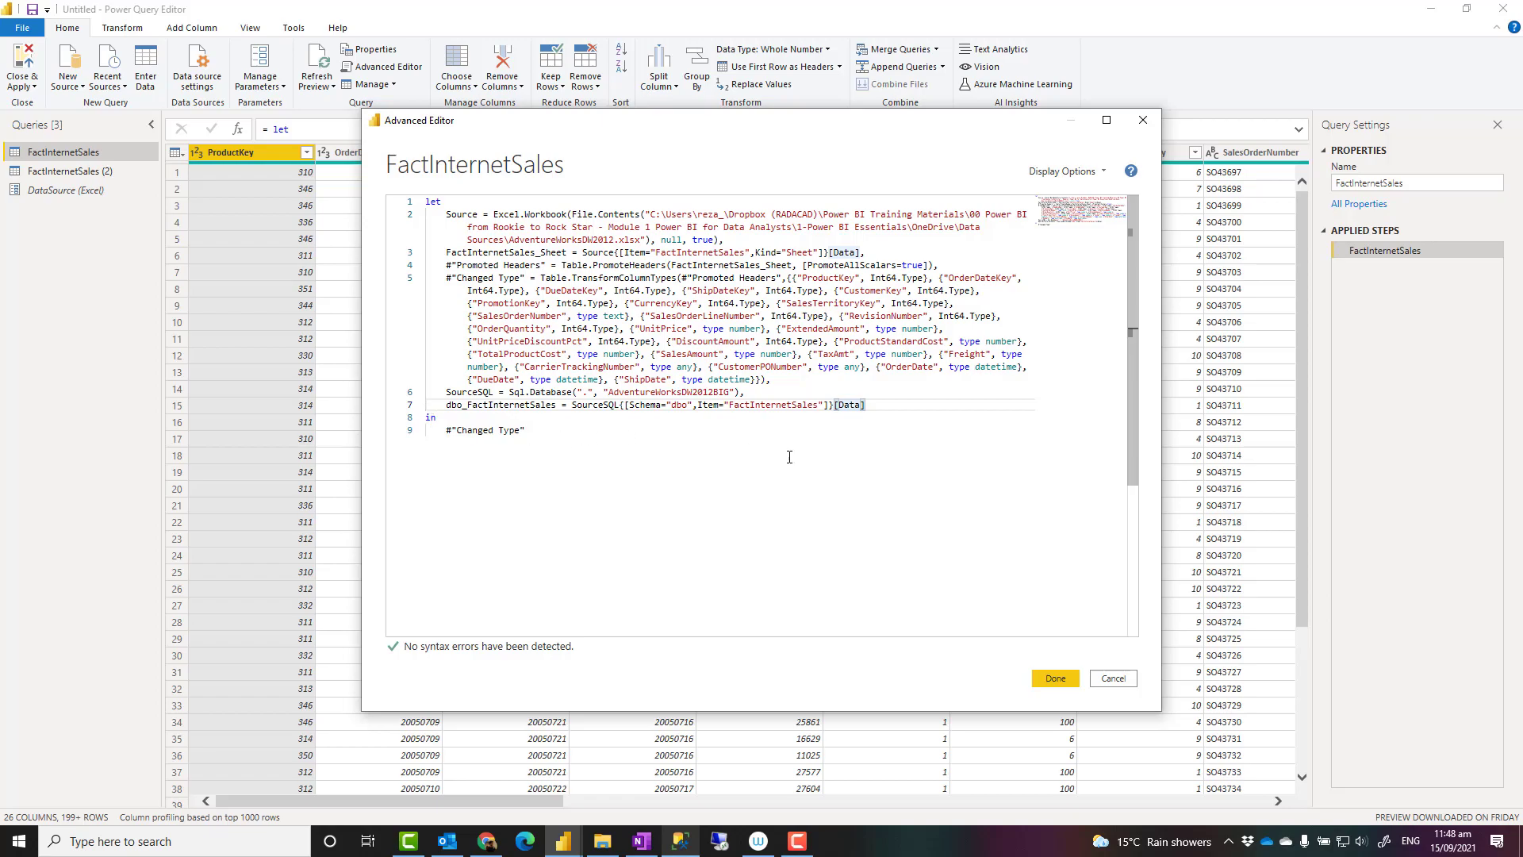
{"action": "type", "text": ","}
{"action": "key", "text": "Return"}
{"action": "type", "text": "result"}
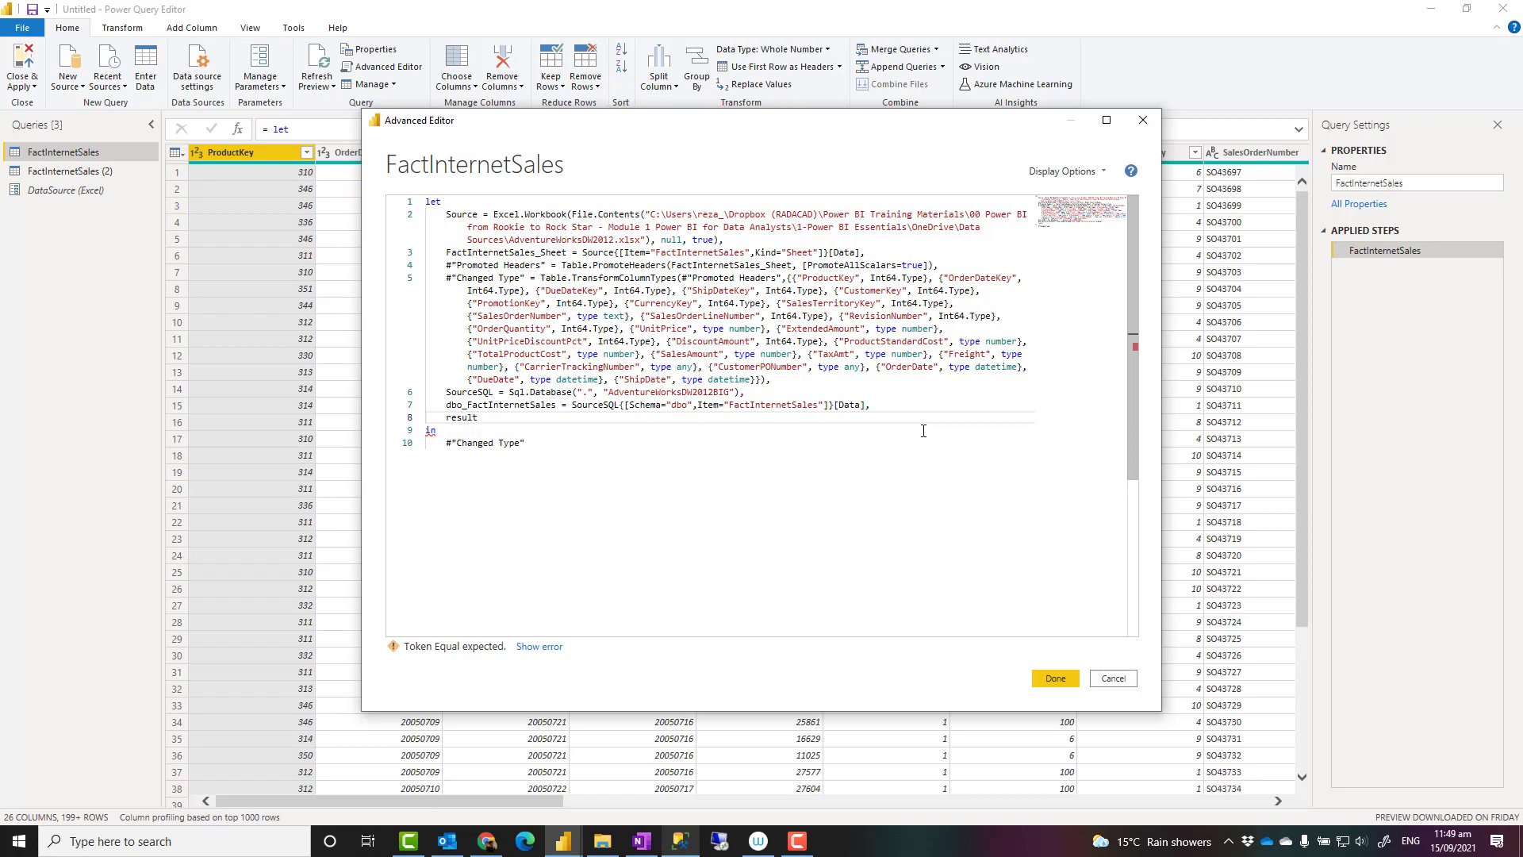
- Define result with the condition if (DataSource="Excel") then
{"action": "type", "text": " = if (Dat"}
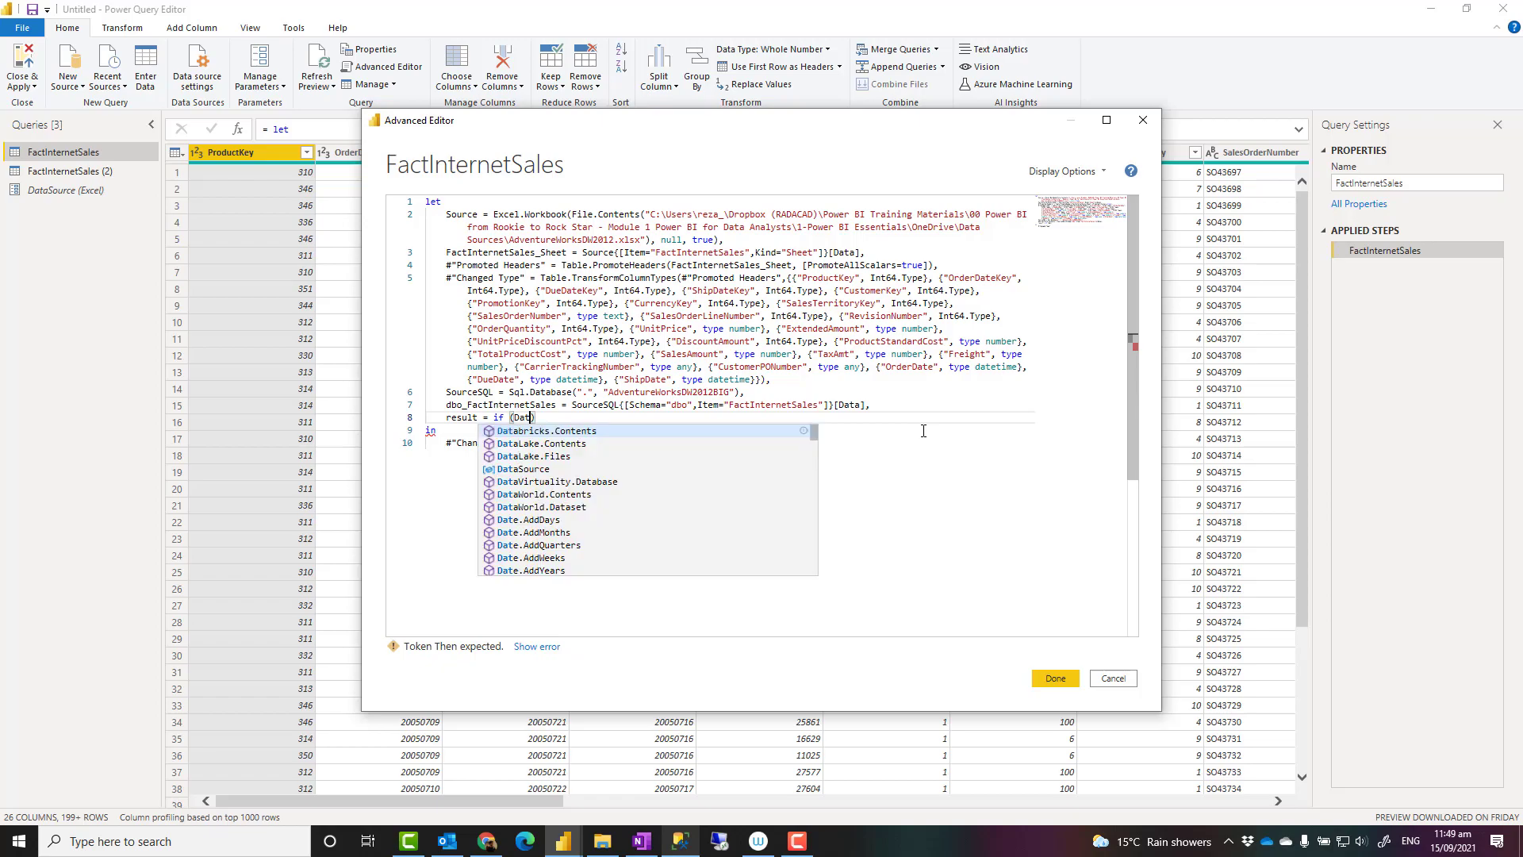
{"action": "type", "text": "aS"}
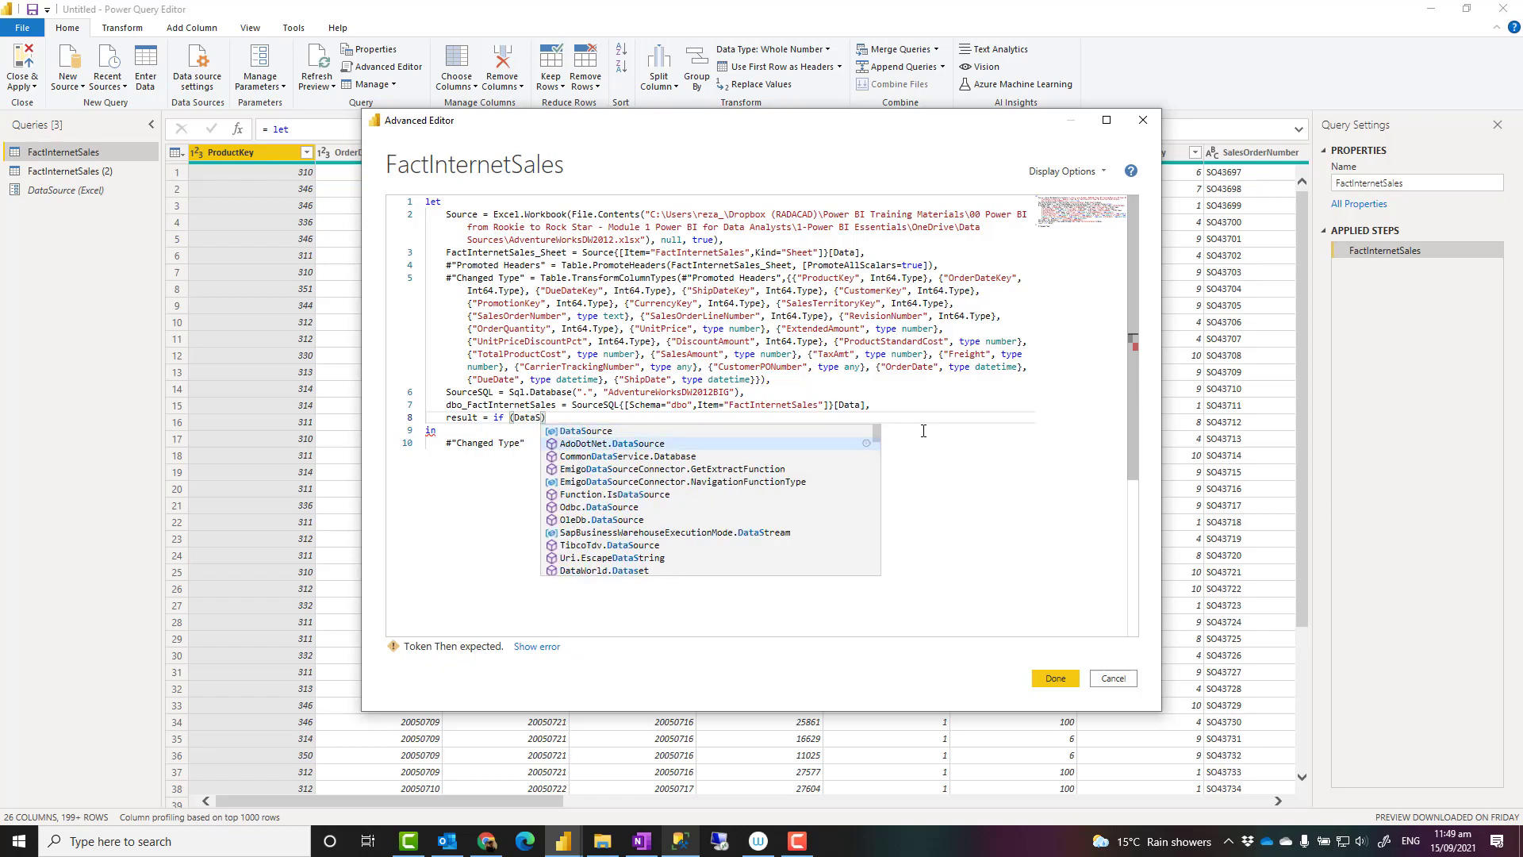
{"action": "key", "text": "Tab"}
{"action": "type", "text": "=\"E"}
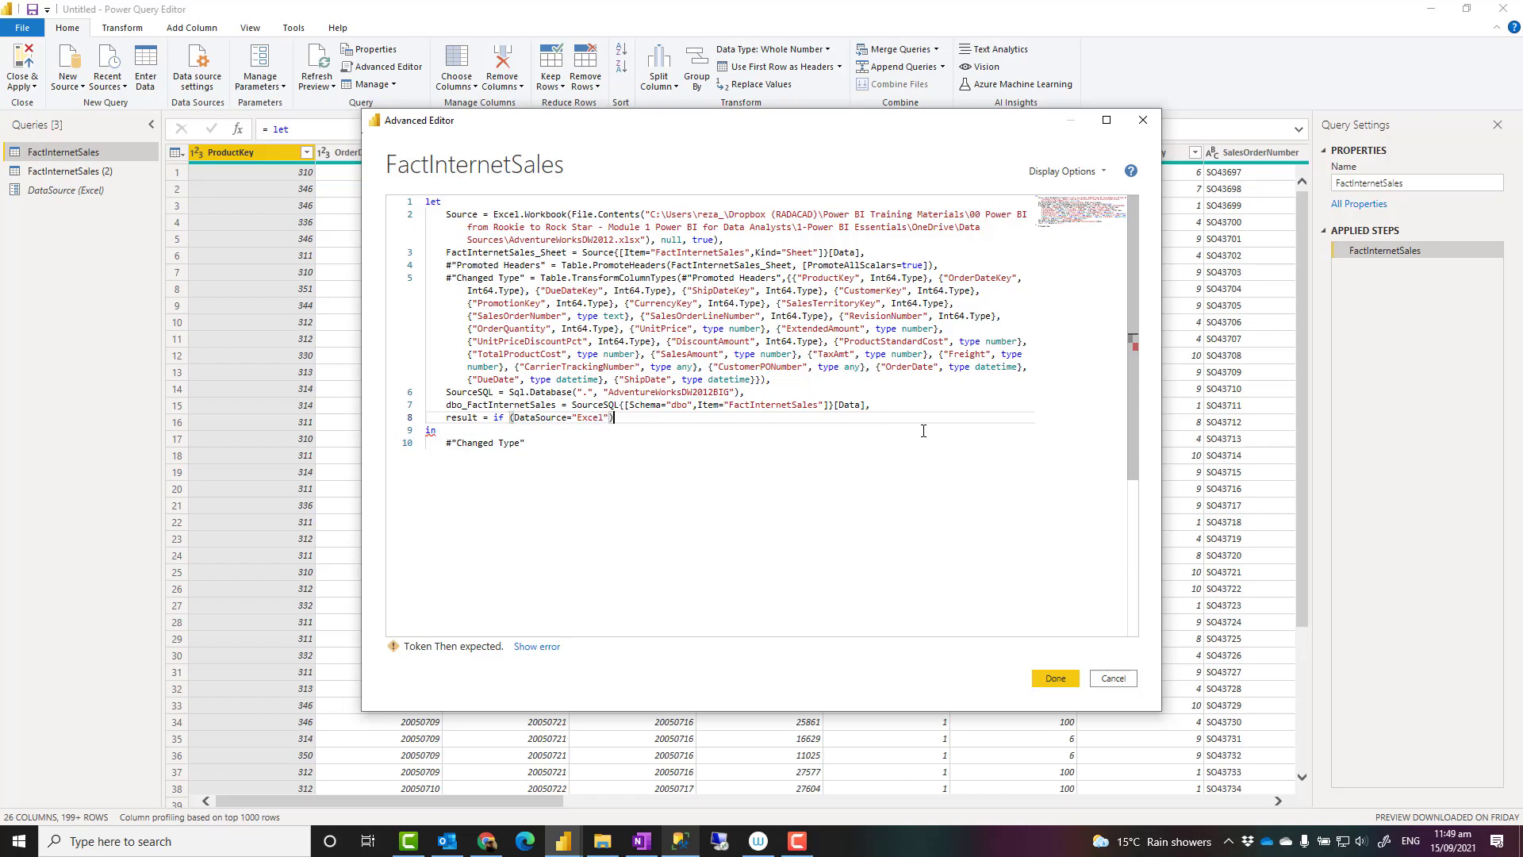
{"action": "type", "text": "xcel\") then"}
- Complete the condition so that it returns #"Changed Type" for Excel and otherwise dbo_FactInternetSales
{"action": "left_click_drag", "start_coordinate": [447, 441], "coordinate": [530, 442]}
{"action": "key", "text": "ctrl+c"}
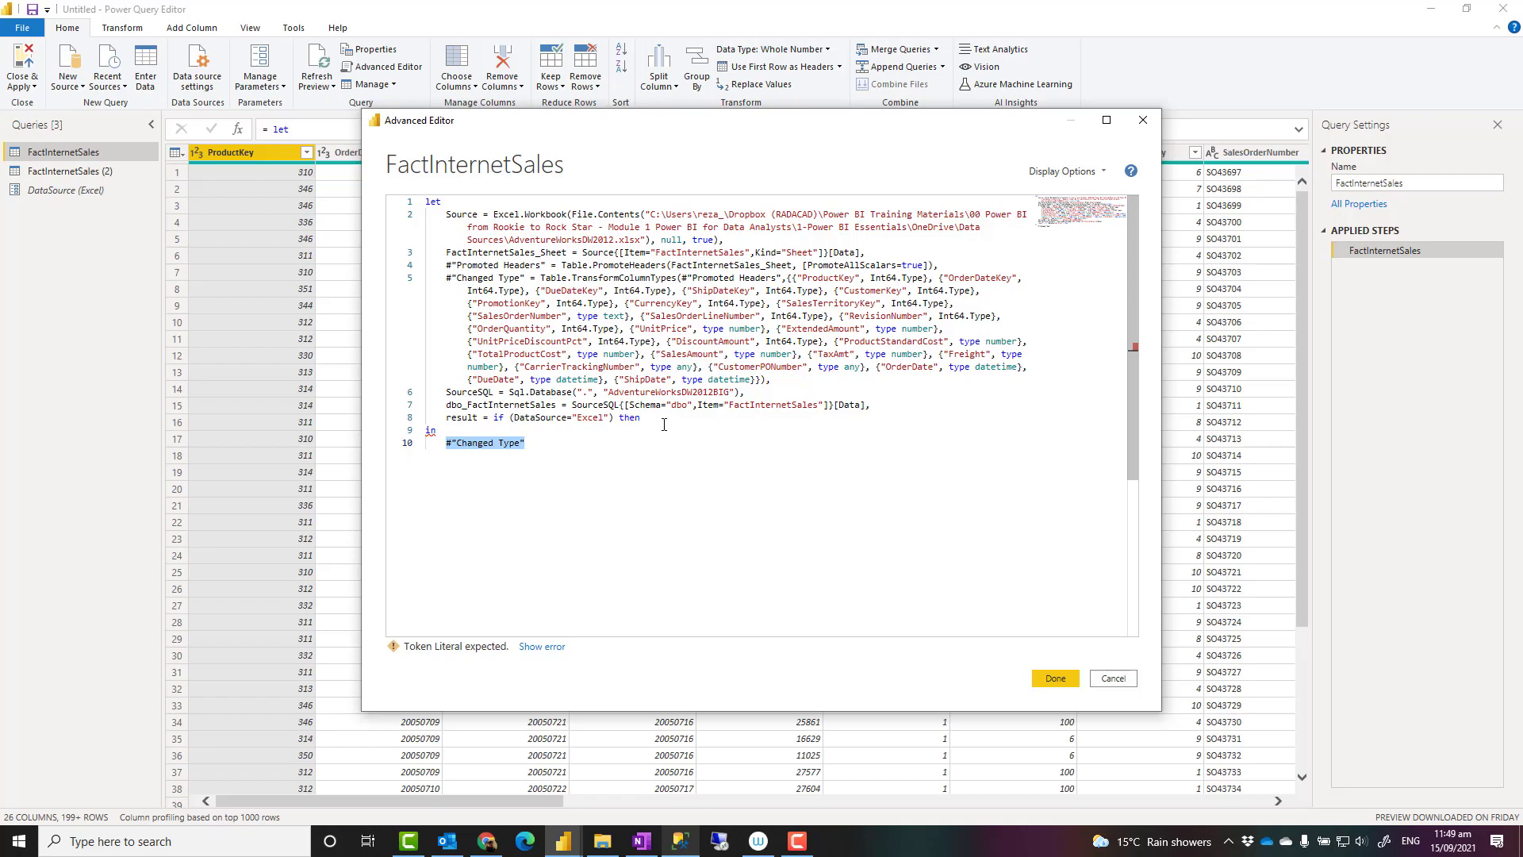
{"action": "left_click", "coordinate": [664, 422]}
{"action": "key", "text": "ctrl+v"}
{"action": "type", "text": "else"}
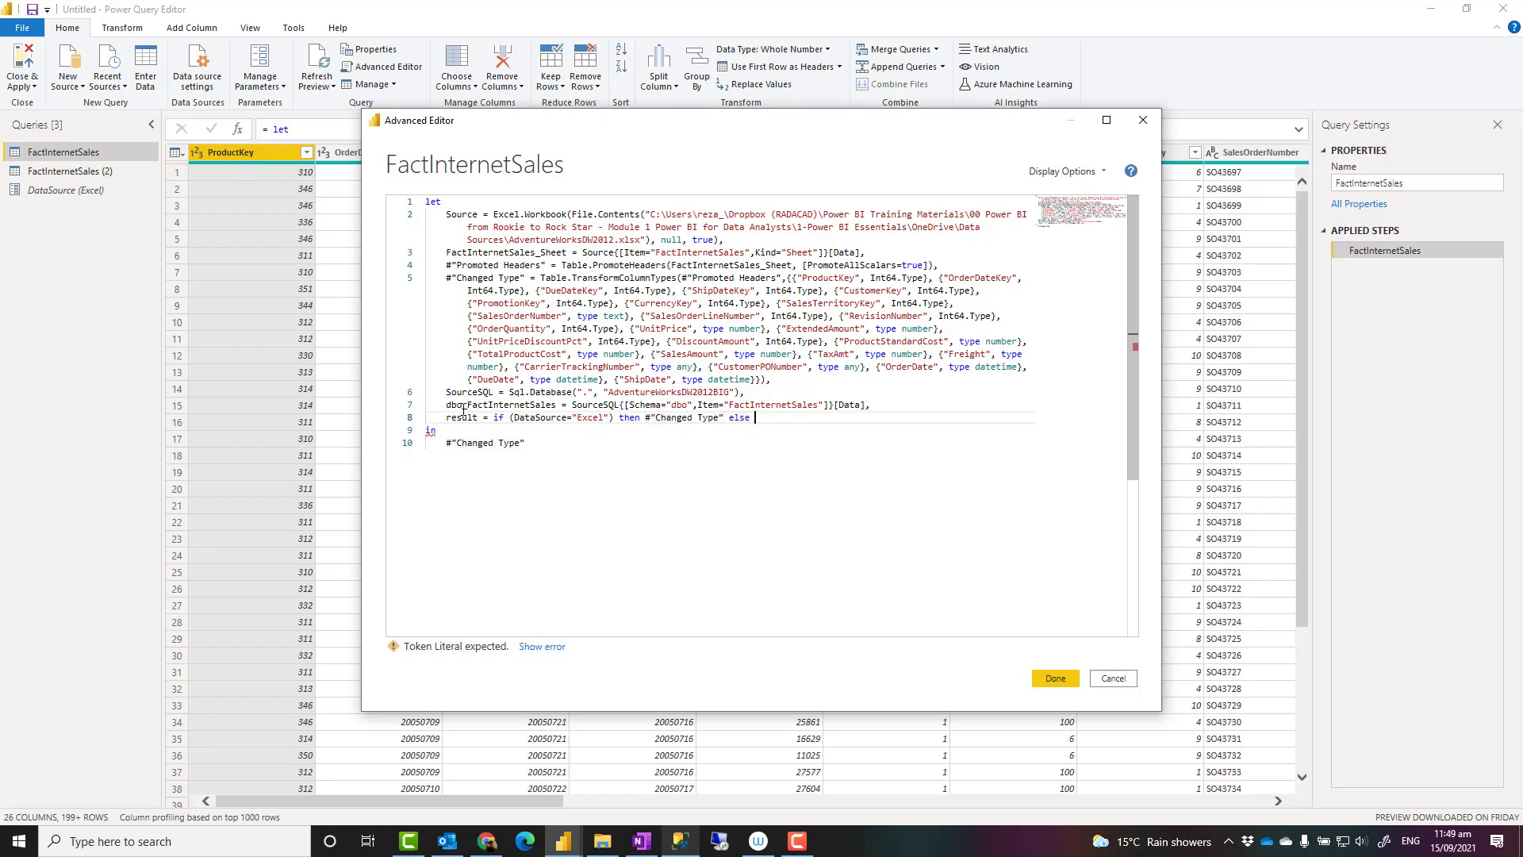
{"action": "left_click_drag", "start_coordinate": [448, 404], "coordinate": [557, 406]}
{"action": "key", "text": "ctrl+c"}
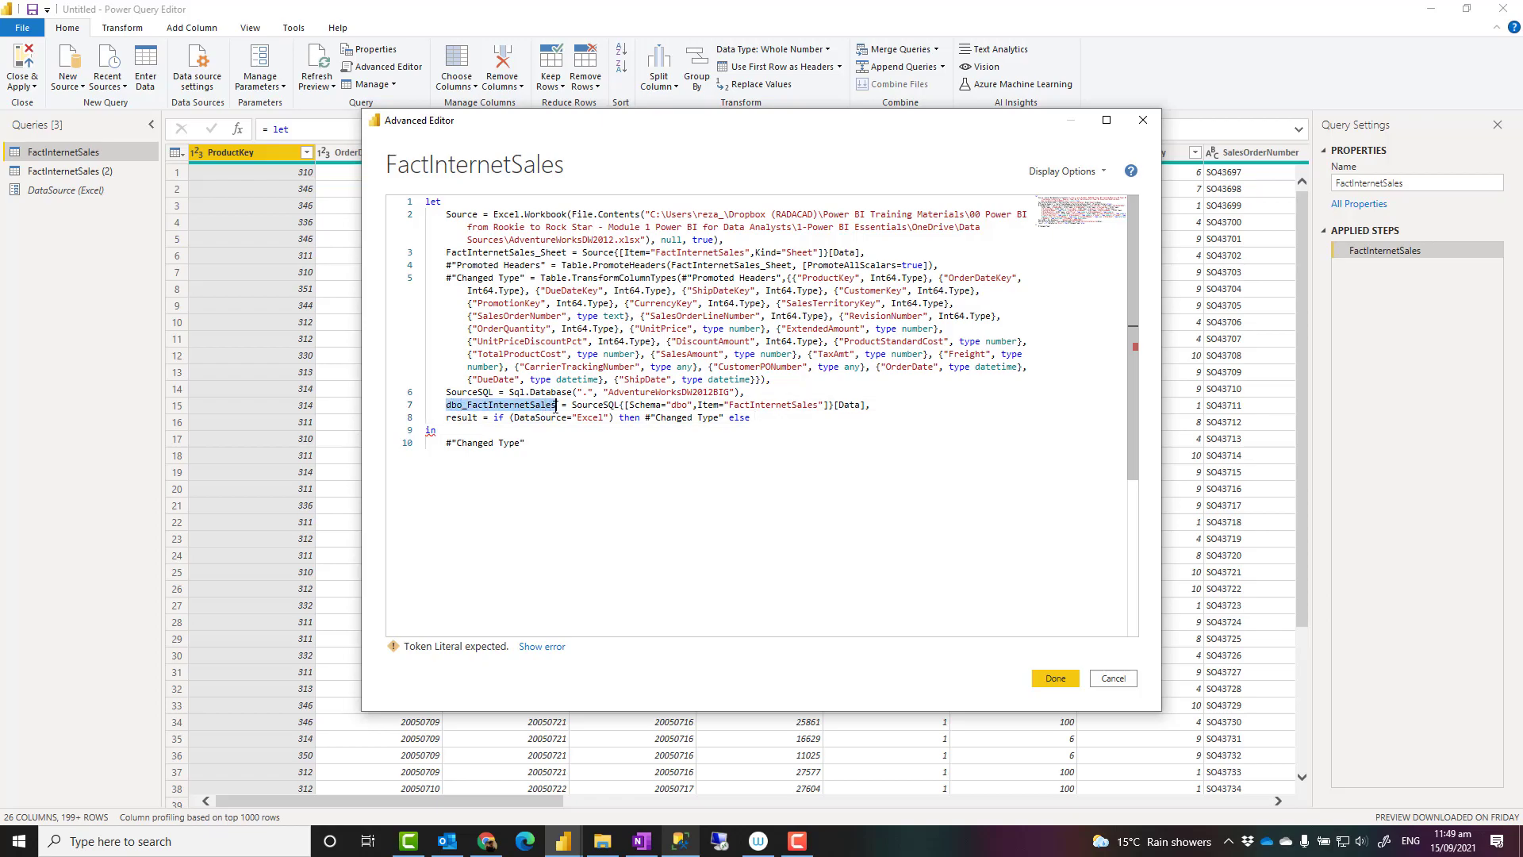
{"action": "left_click", "coordinate": [767, 417]}
{"action": "key", "text": "ctrl+v"}
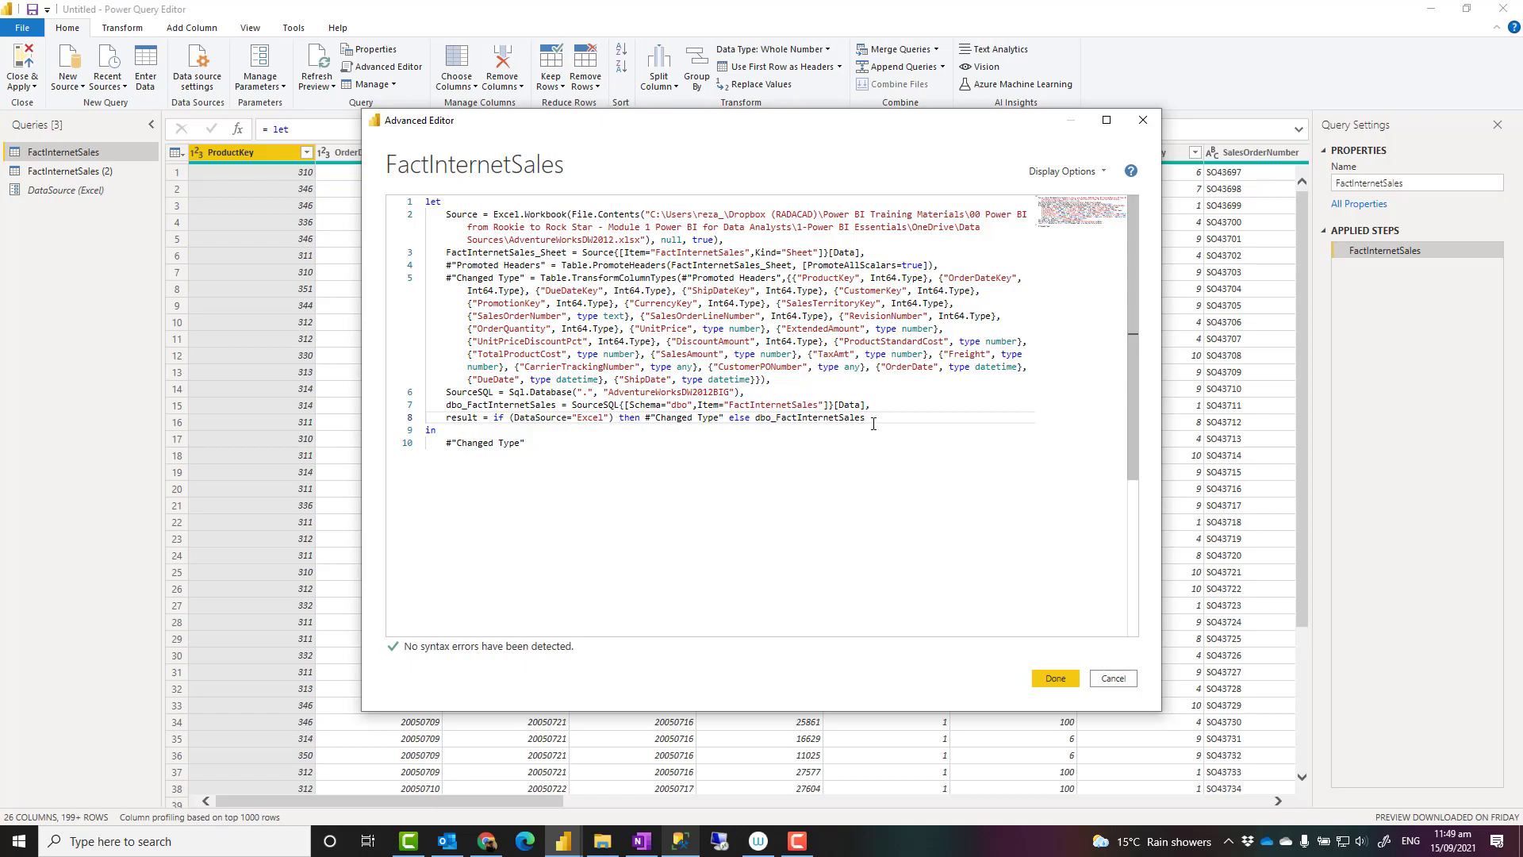
{"action": "left_click_drag", "start_coordinate": [878, 419], "coordinate": [498, 419]}
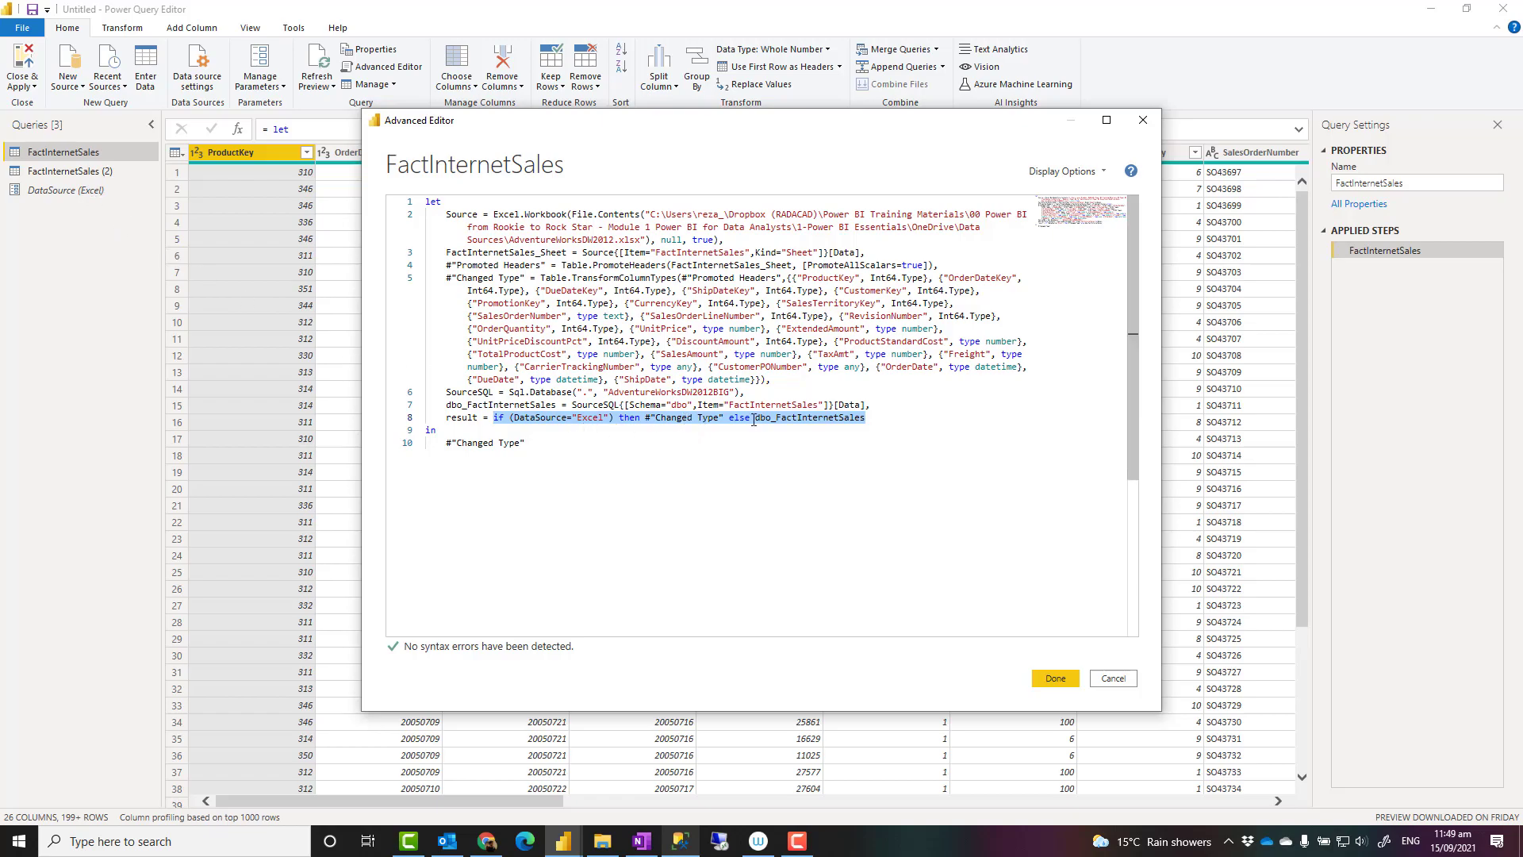
- Replace the expression returned after "in" with result and apply the FactInternetSales script
{"action": "double_click", "coordinate": [460, 418]}
{"action": "key", "text": "ctrl+c"}
{"action": "left_click", "coordinate": [539, 452]}
{"action": "key", "text": "ctrl+shift+Left"}
{"action": "key", "text": "ctrl+shift+Left"}
{"action": "key", "text": "ctrl+shift+Left"}
{"action": "key", "text": "ctrl+v"}
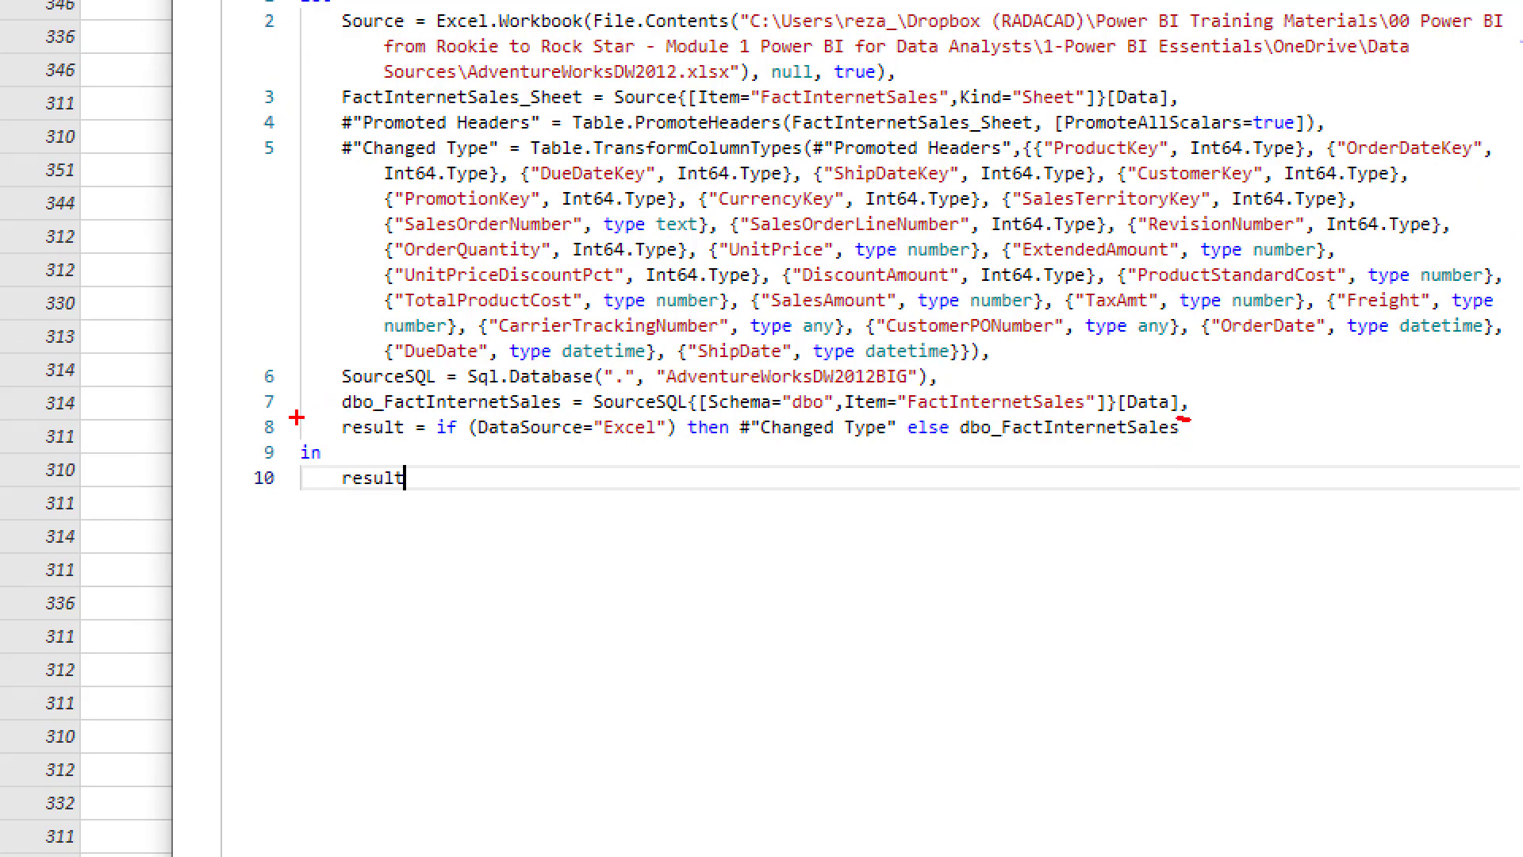
{"action": "left_click_drag", "start_coordinate": [318, 429], "coordinate": [214, 425]}
{"action": "mouse_move", "coordinate": [333, 499]}
{"action": "left_mouse_down"}
{"action": "mouse_move", "coordinate": [420, 468]}
{"action": "mouse_move", "coordinate": [301, 585]}
{"action": "mouse_move", "coordinate": [250, 540]}
{"action": "left_mouse_up"}
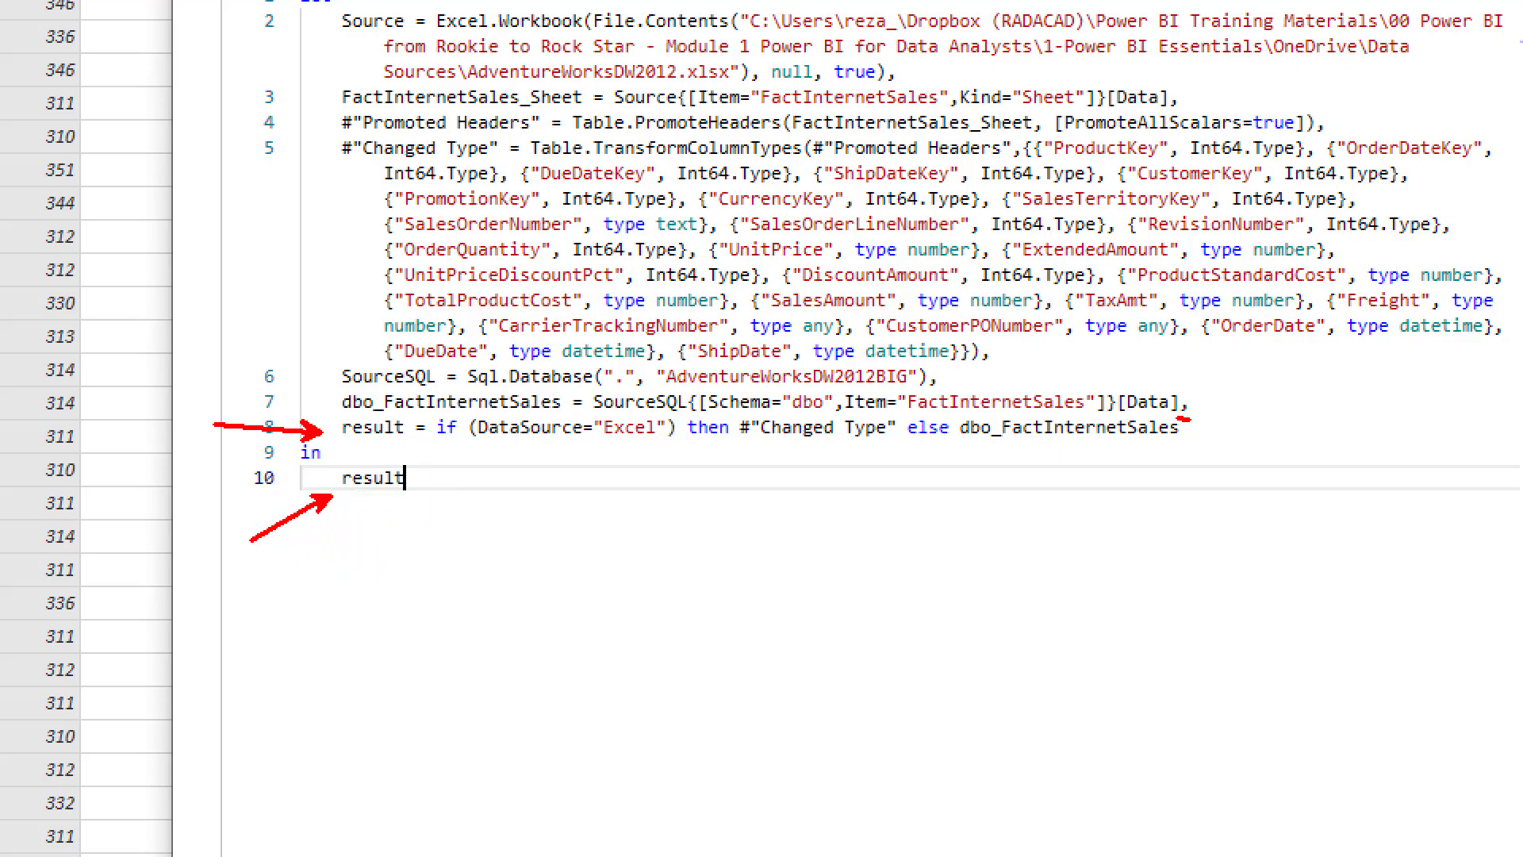
{"action": "key", "text": "Escape"}
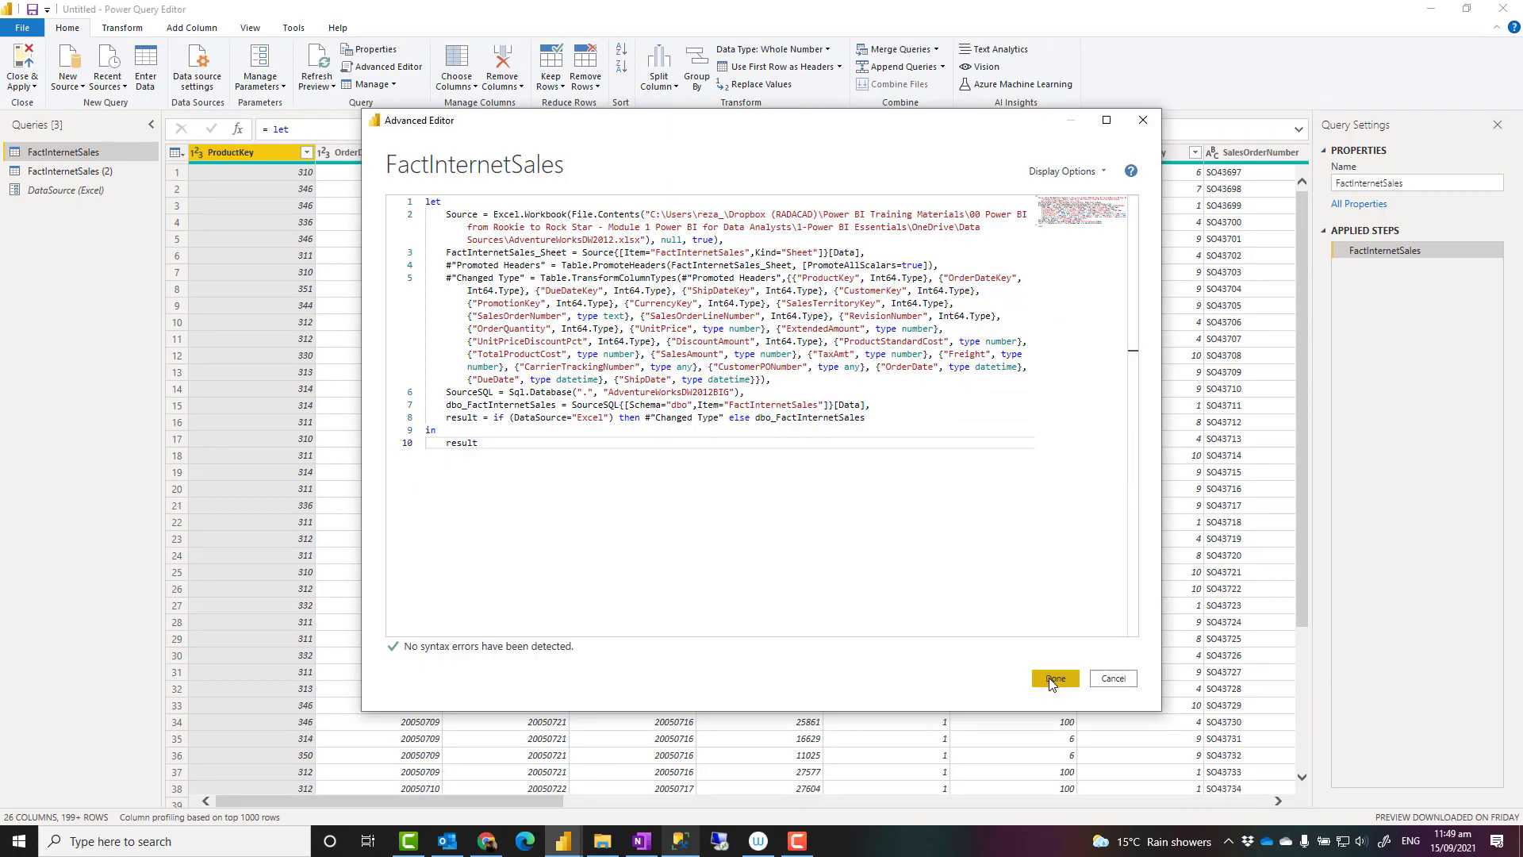
{"action": "left_click", "coordinate": [1053, 679]}
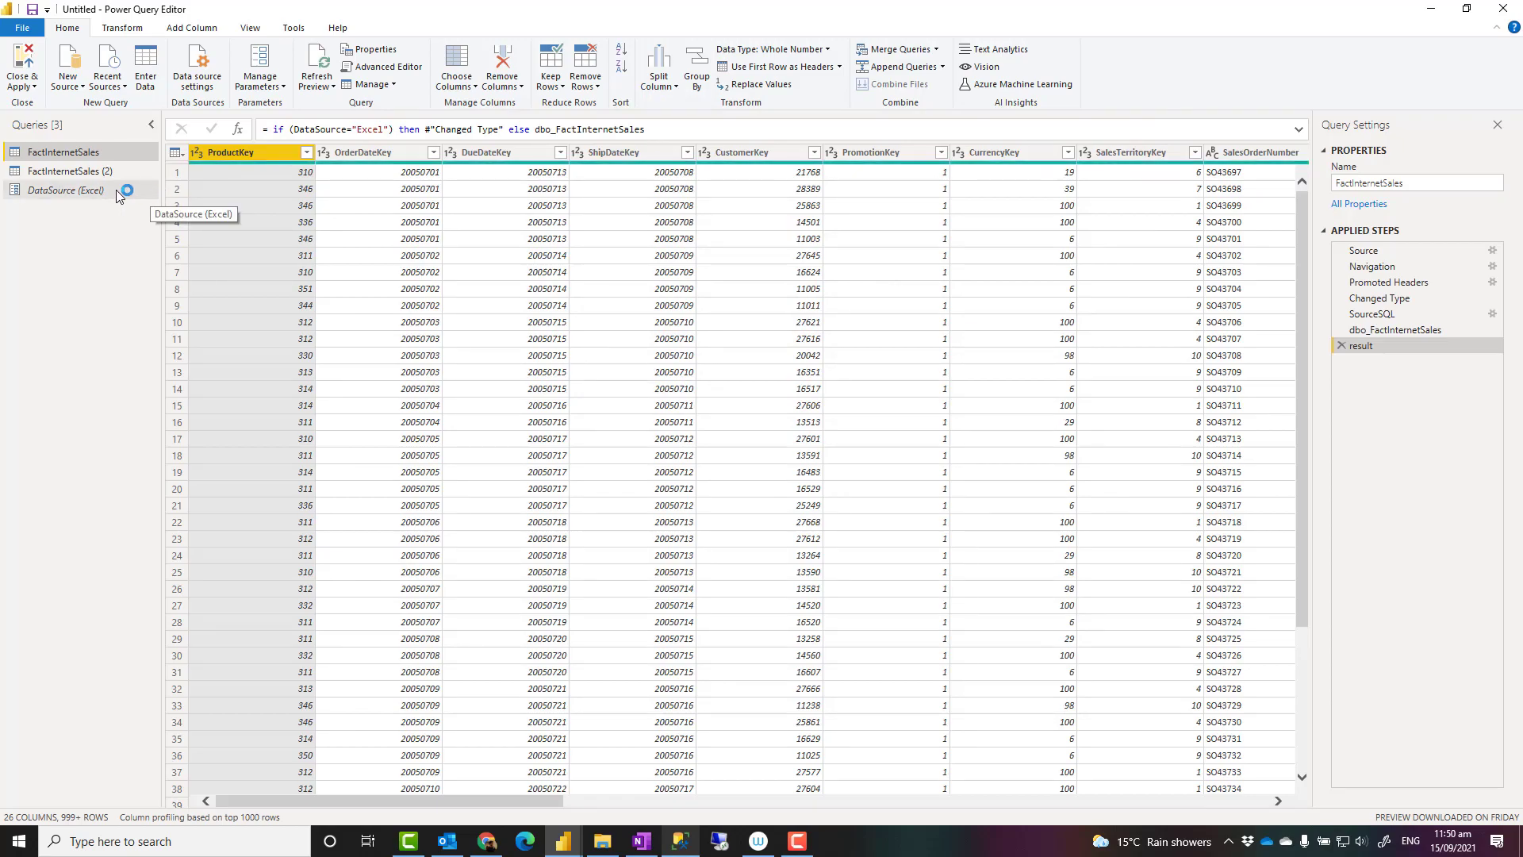
- Delete the FactInternetSales (2) query and confirm the deletion
{"action": "left_click", "coordinate": [96, 173]}
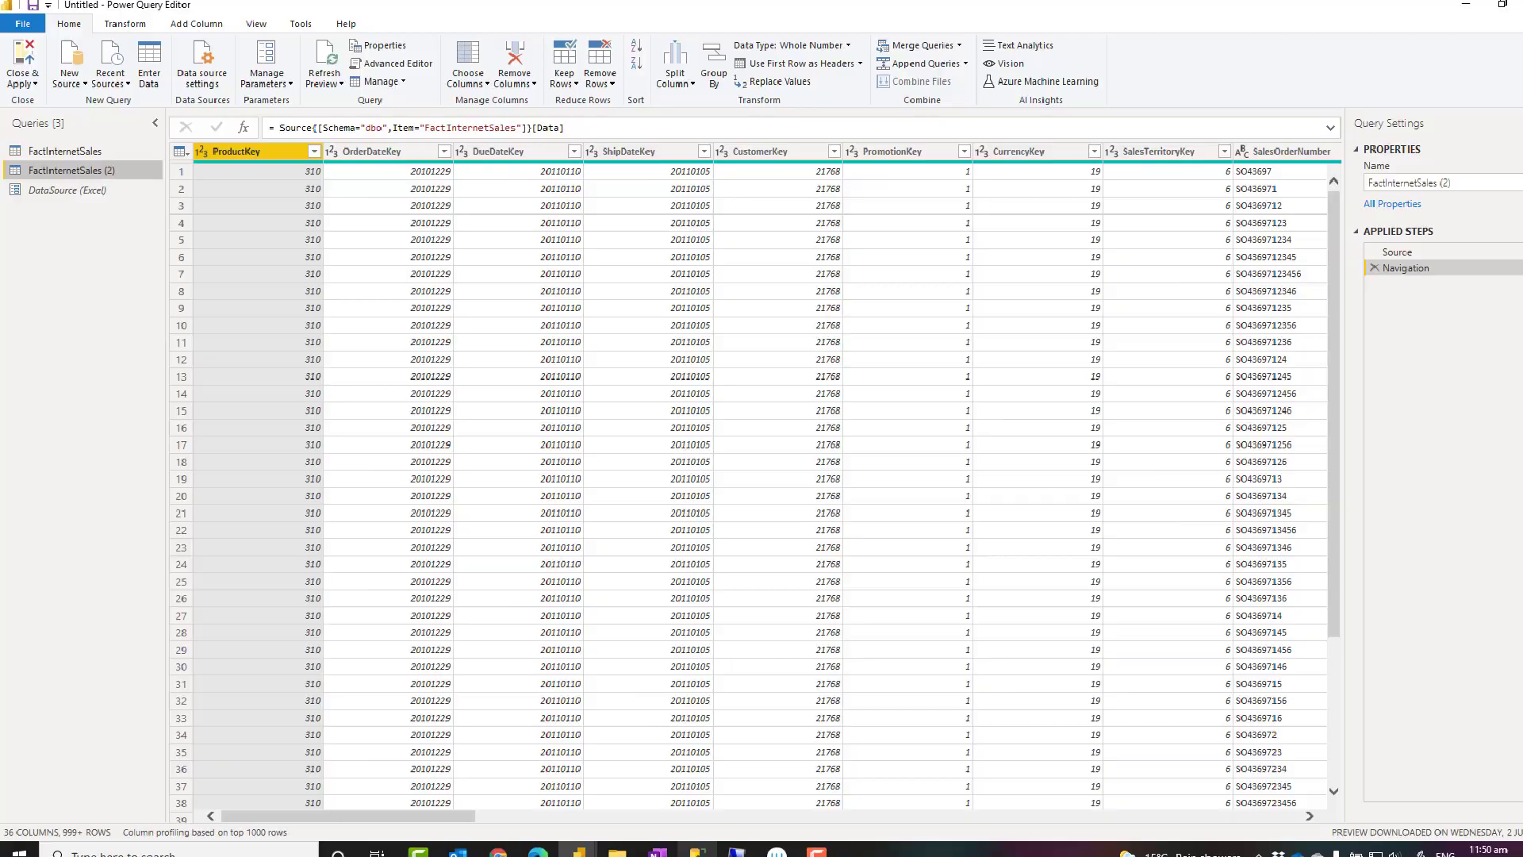
{"action": "right_click", "coordinate": [99, 175]}
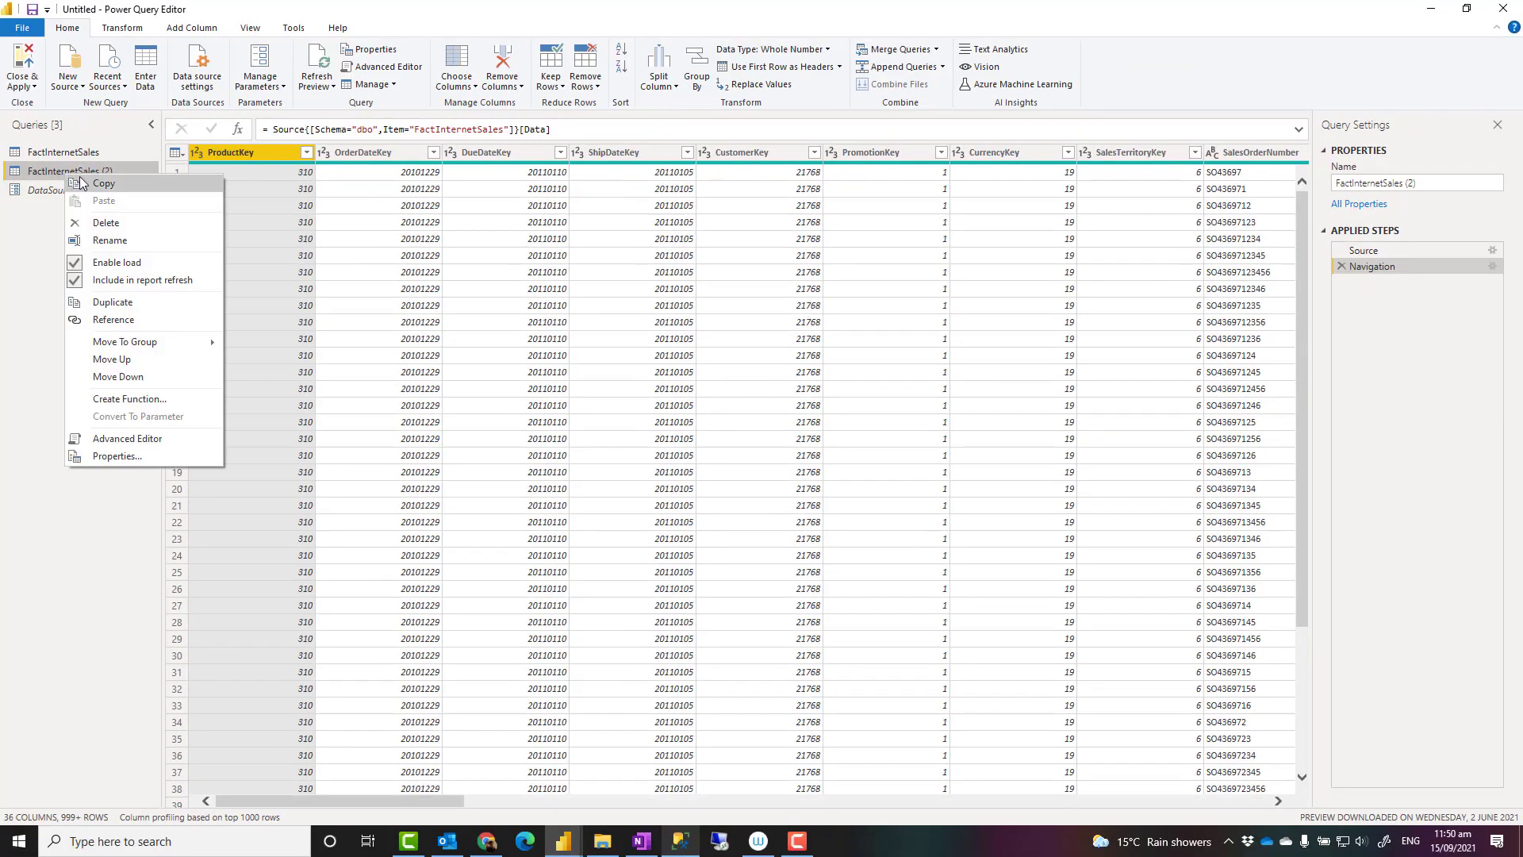
{"action": "left_click", "coordinate": [113, 228]}
{"action": "left_click", "coordinate": [829, 447]}
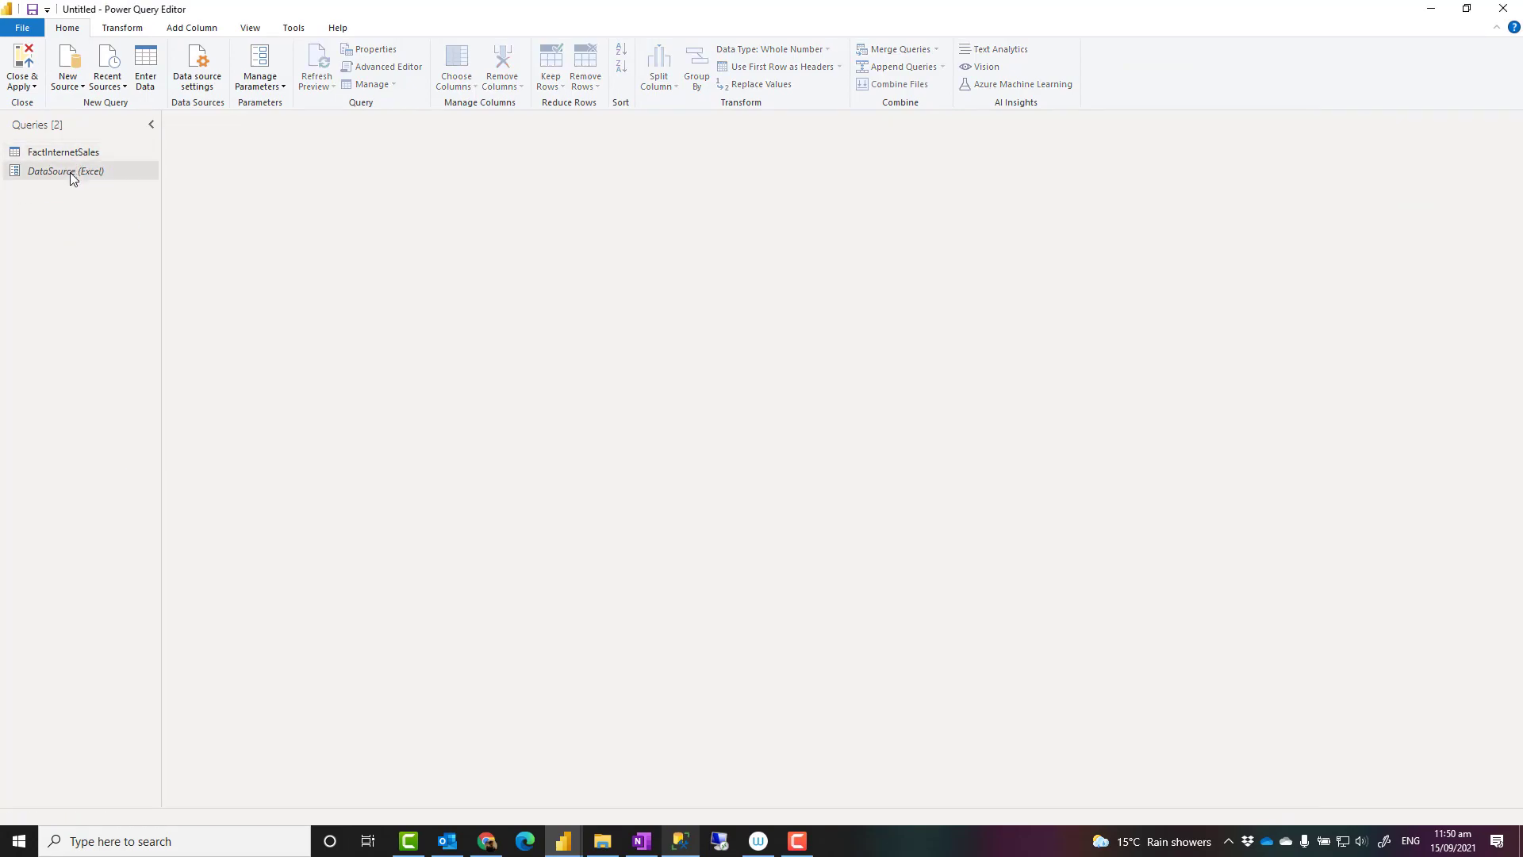
- Check the DataSource parameter's current value and the applied steps of the FactInternetSales query
{"action": "left_click", "coordinate": [69, 172]}
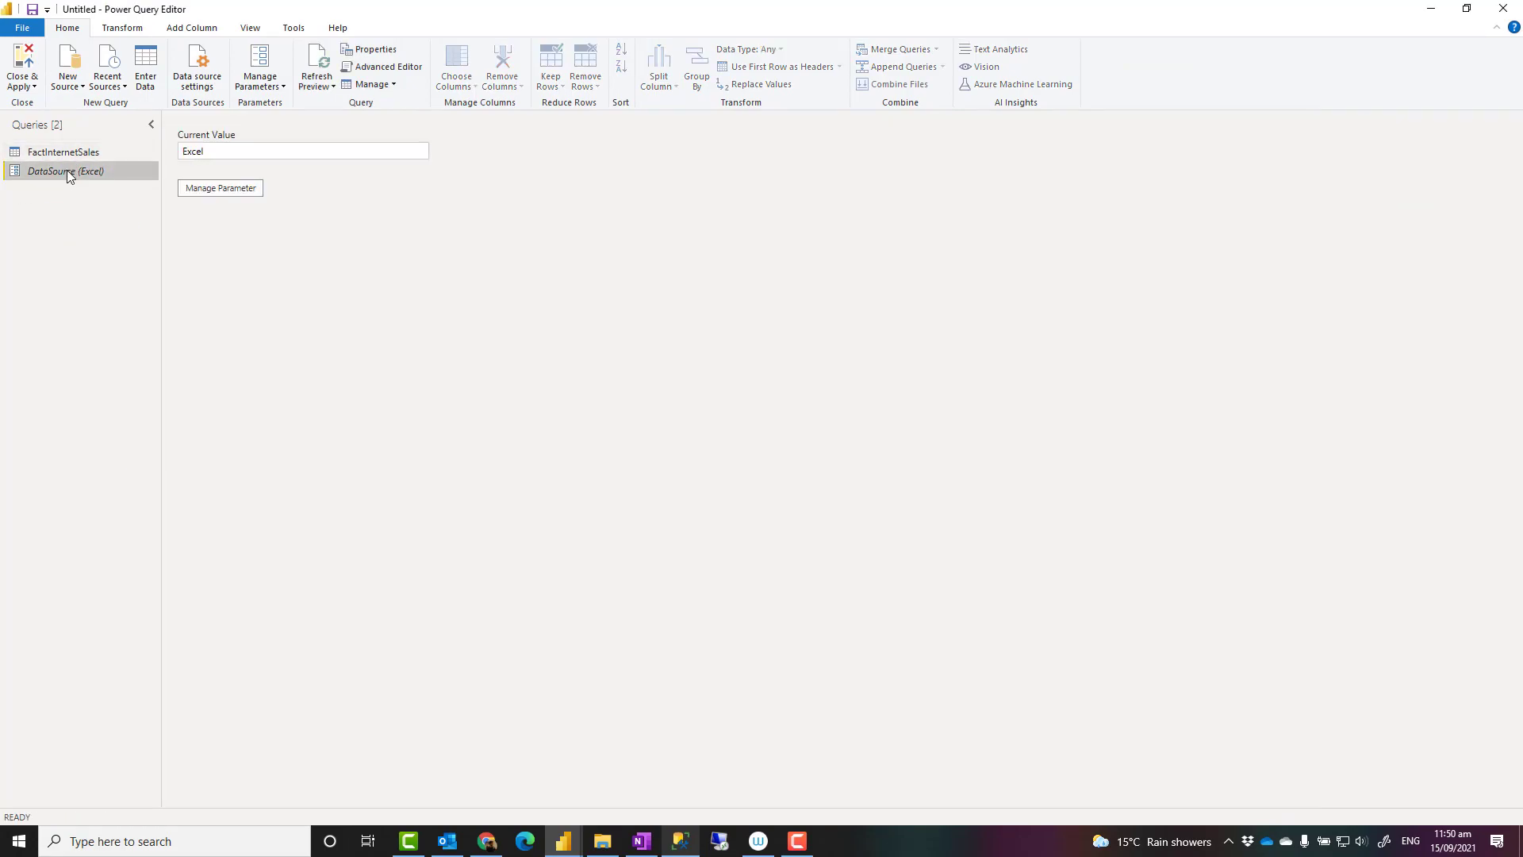
{"action": "left_click", "coordinate": [63, 152]}
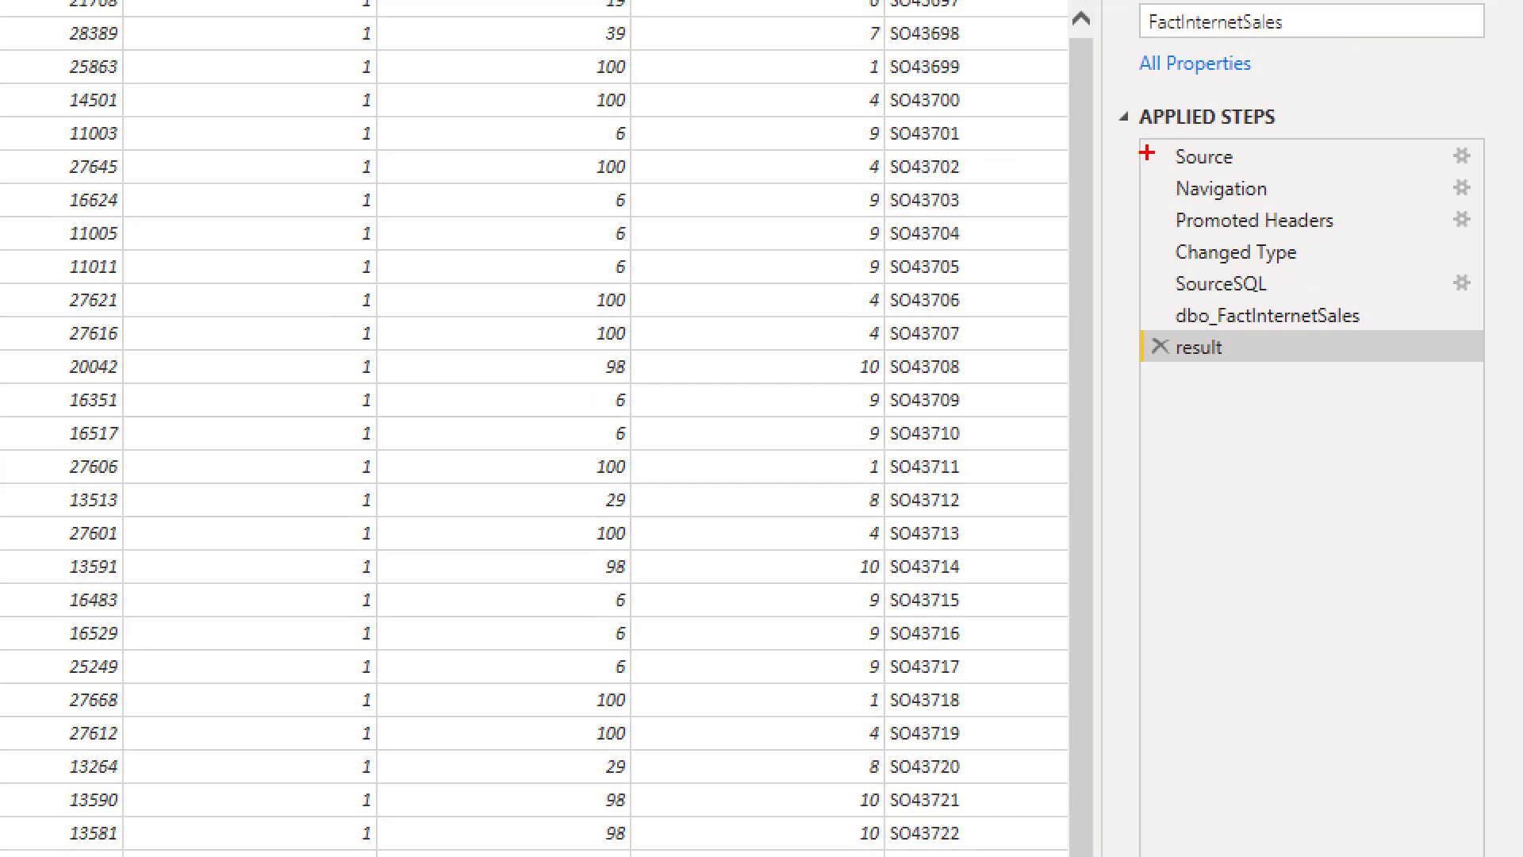
{"action": "mouse_move", "coordinate": [1151, 152]}
{"action": "left_mouse_down"}
{"action": "mouse_move", "coordinate": [1199, 266]}
{"action": "mouse_move", "coordinate": [1367, 264]}
{"action": "left_mouse_up"}
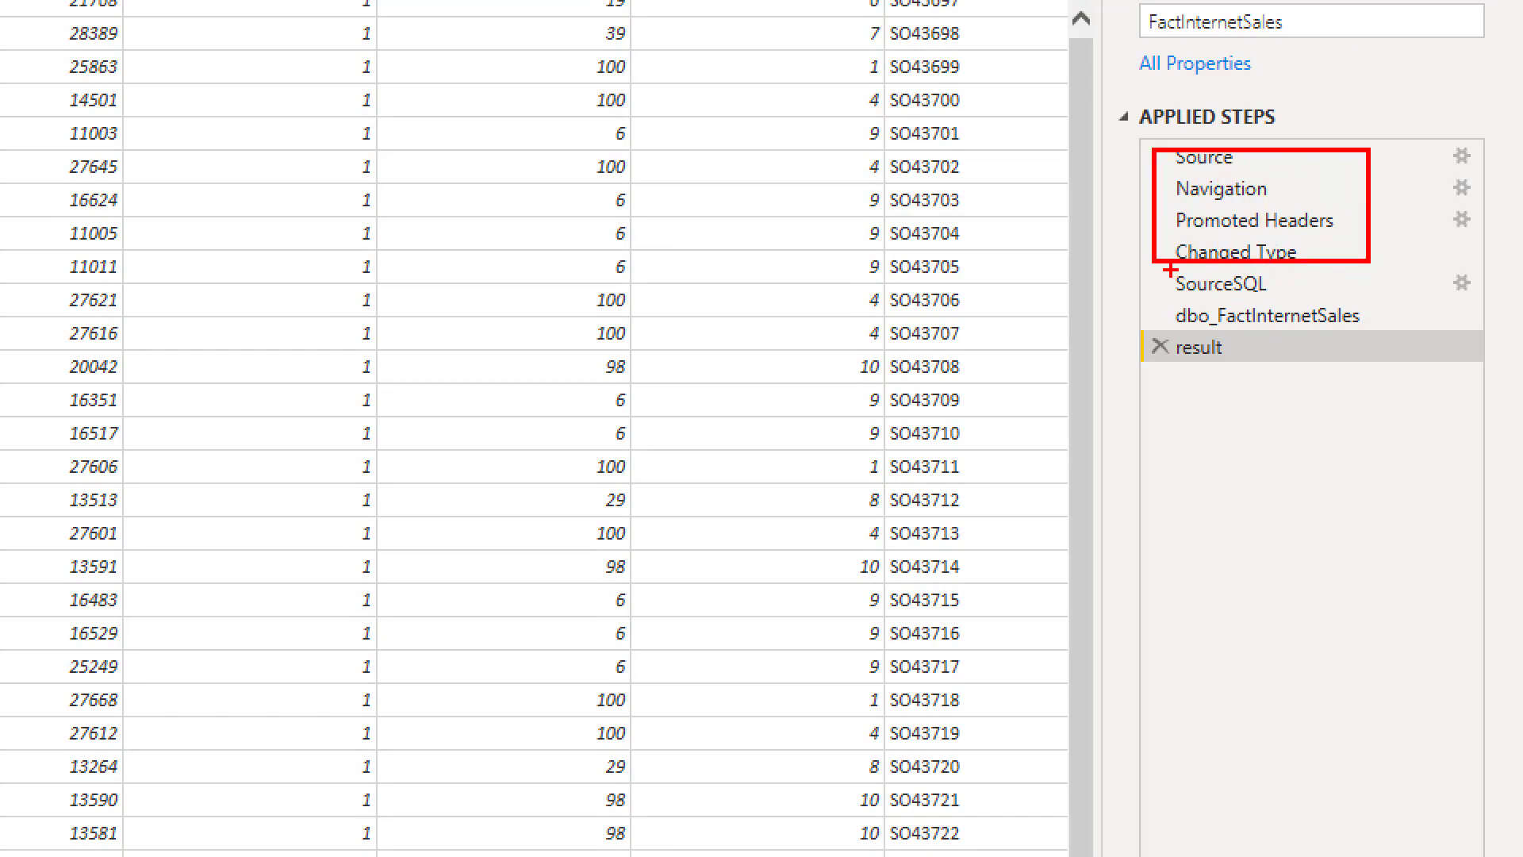
{"action": "left_click_drag", "start_coordinate": [1157, 270], "coordinate": [1388, 331]}
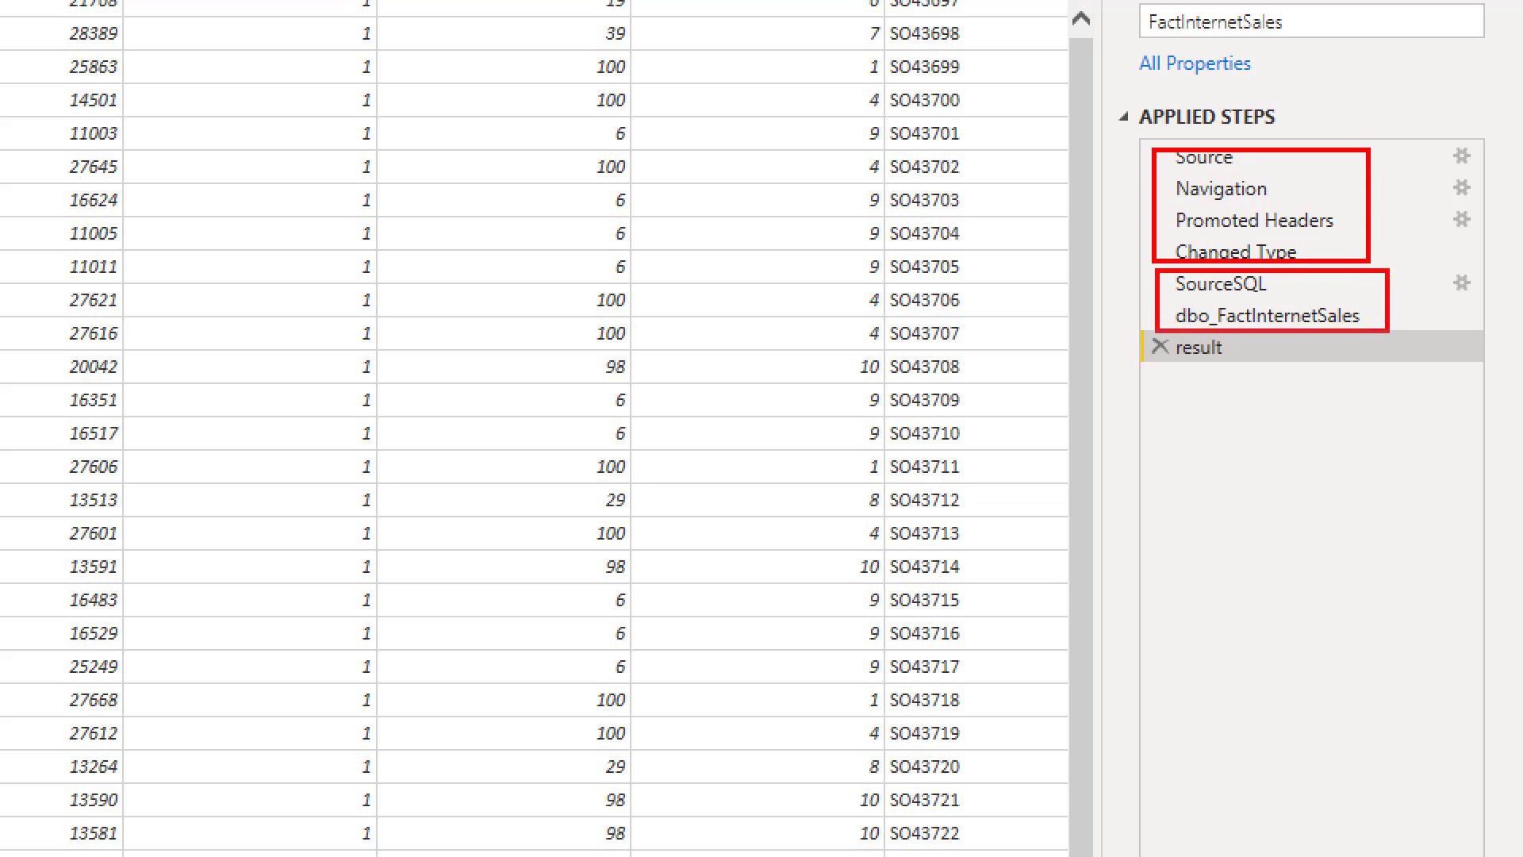
{"action": "left_click_drag", "start_coordinate": [1166, 332], "coordinate": [1239, 366]}
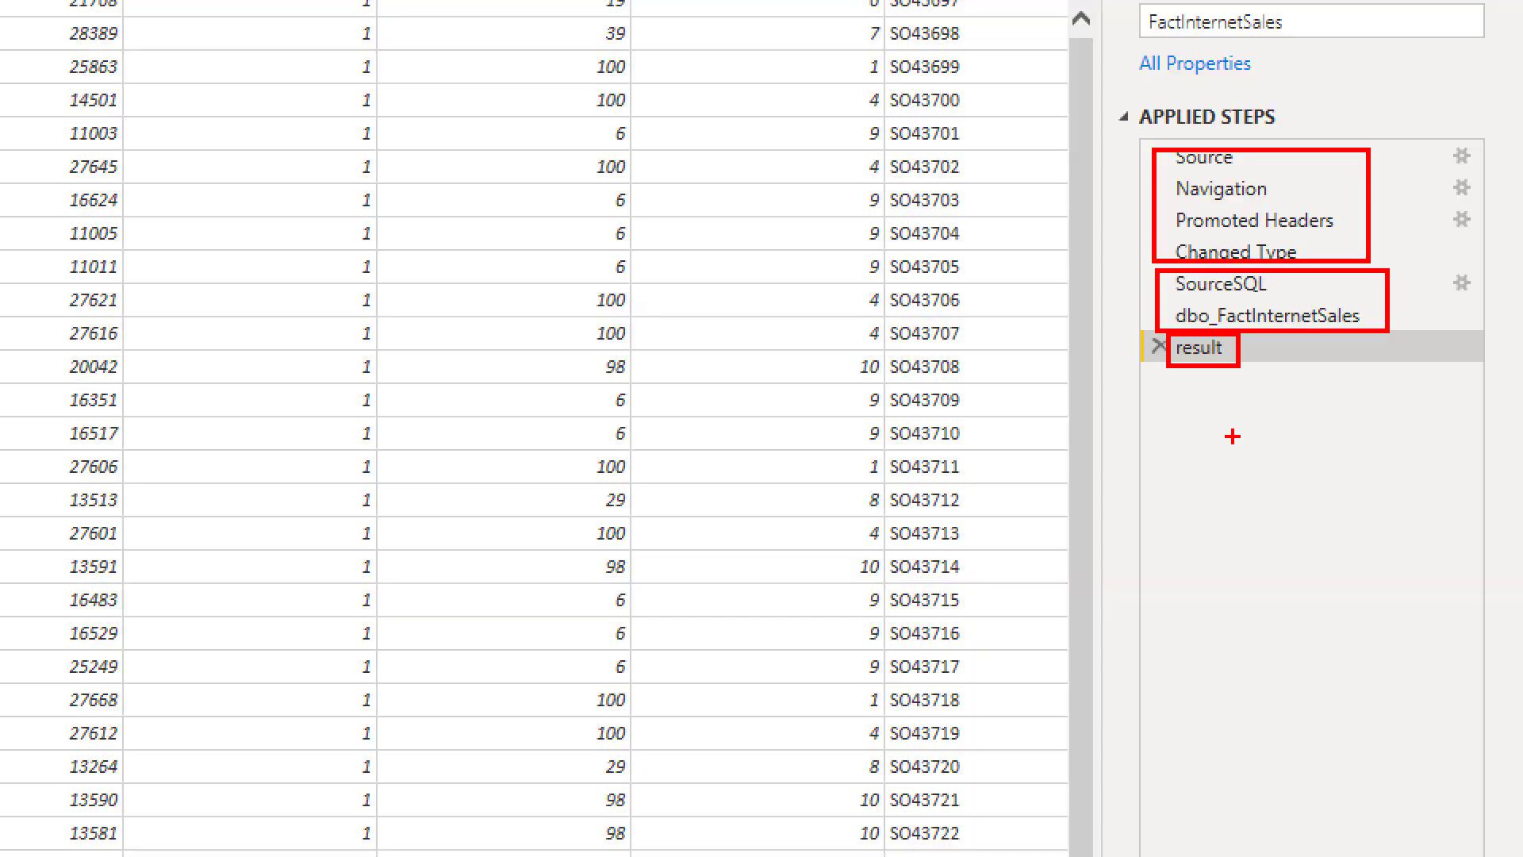
{"action": "key", "text": "Escape"}
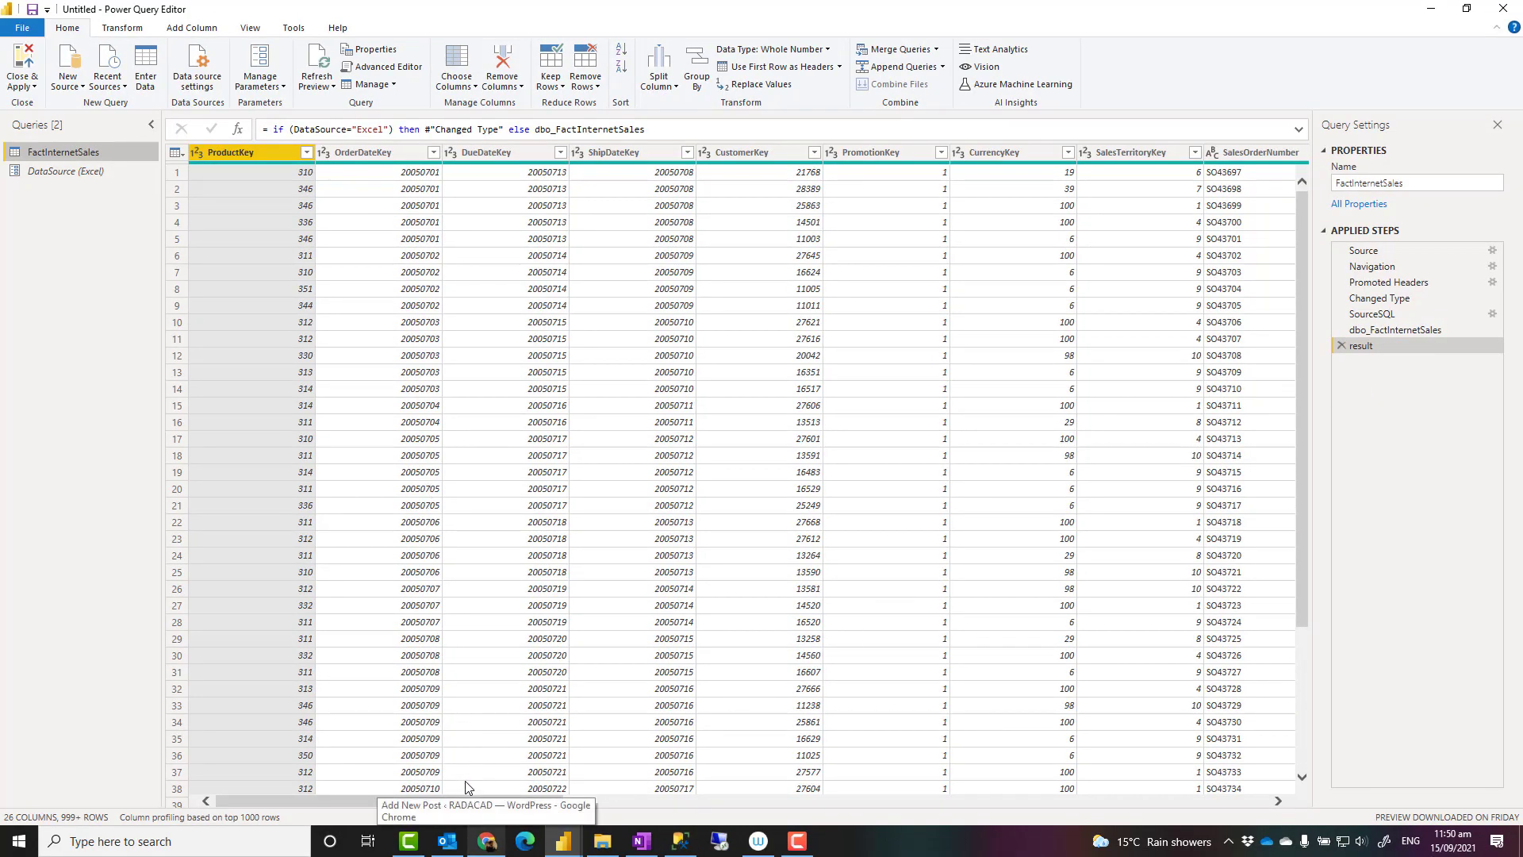
- Remove all columns except SalesAmount from the FactInternetSales query
{"action": "left_click_drag", "start_coordinate": [339, 806], "coordinate": [897, 346]}
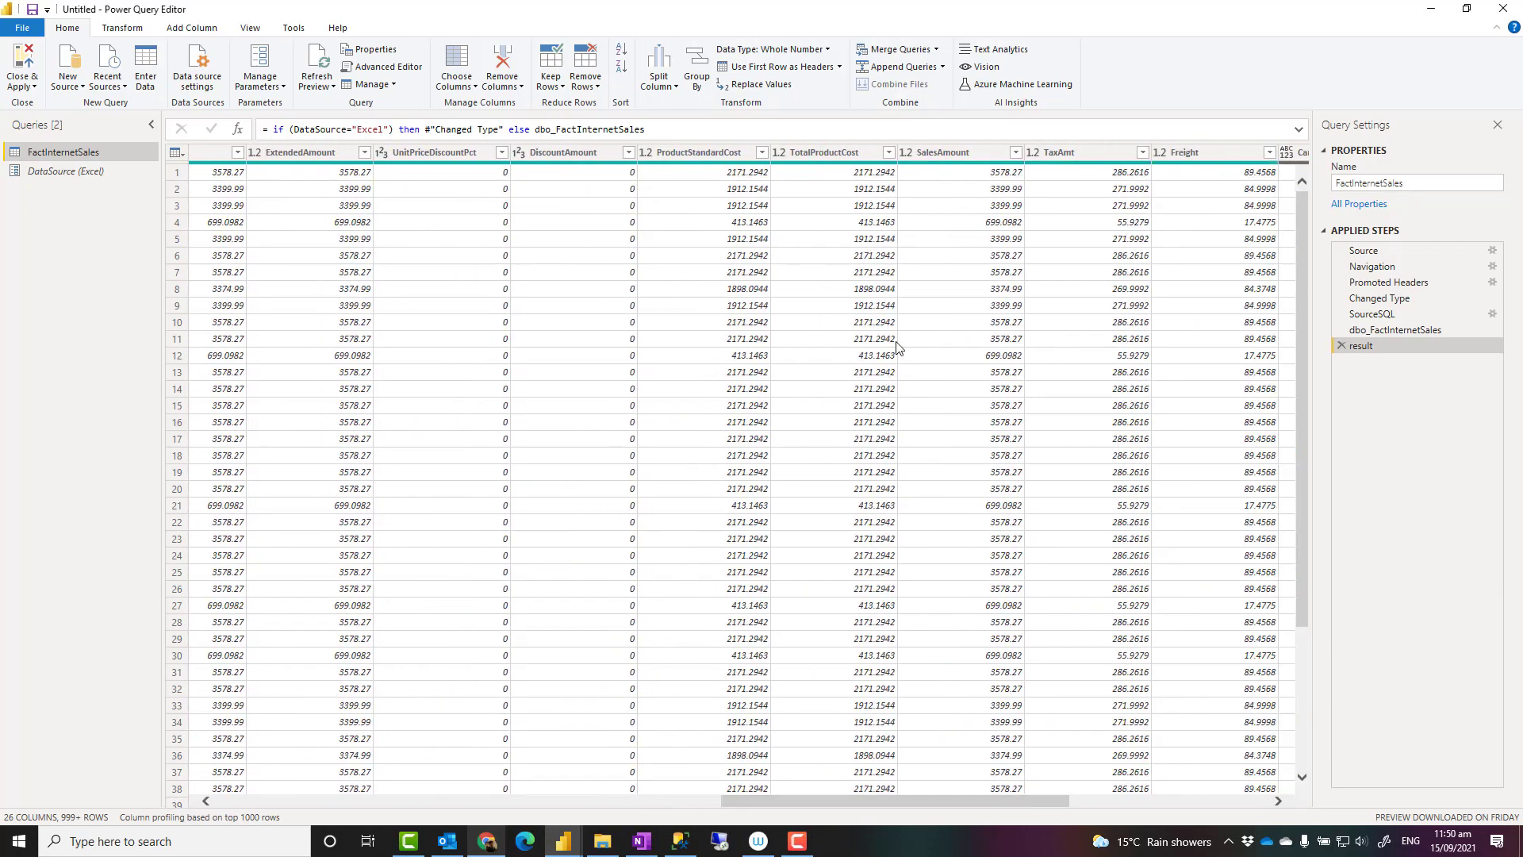
{"action": "left_click", "coordinate": [983, 150]}
{"action": "right_click", "coordinate": [983, 150]}
{"action": "left_click", "coordinate": [1039, 200]}
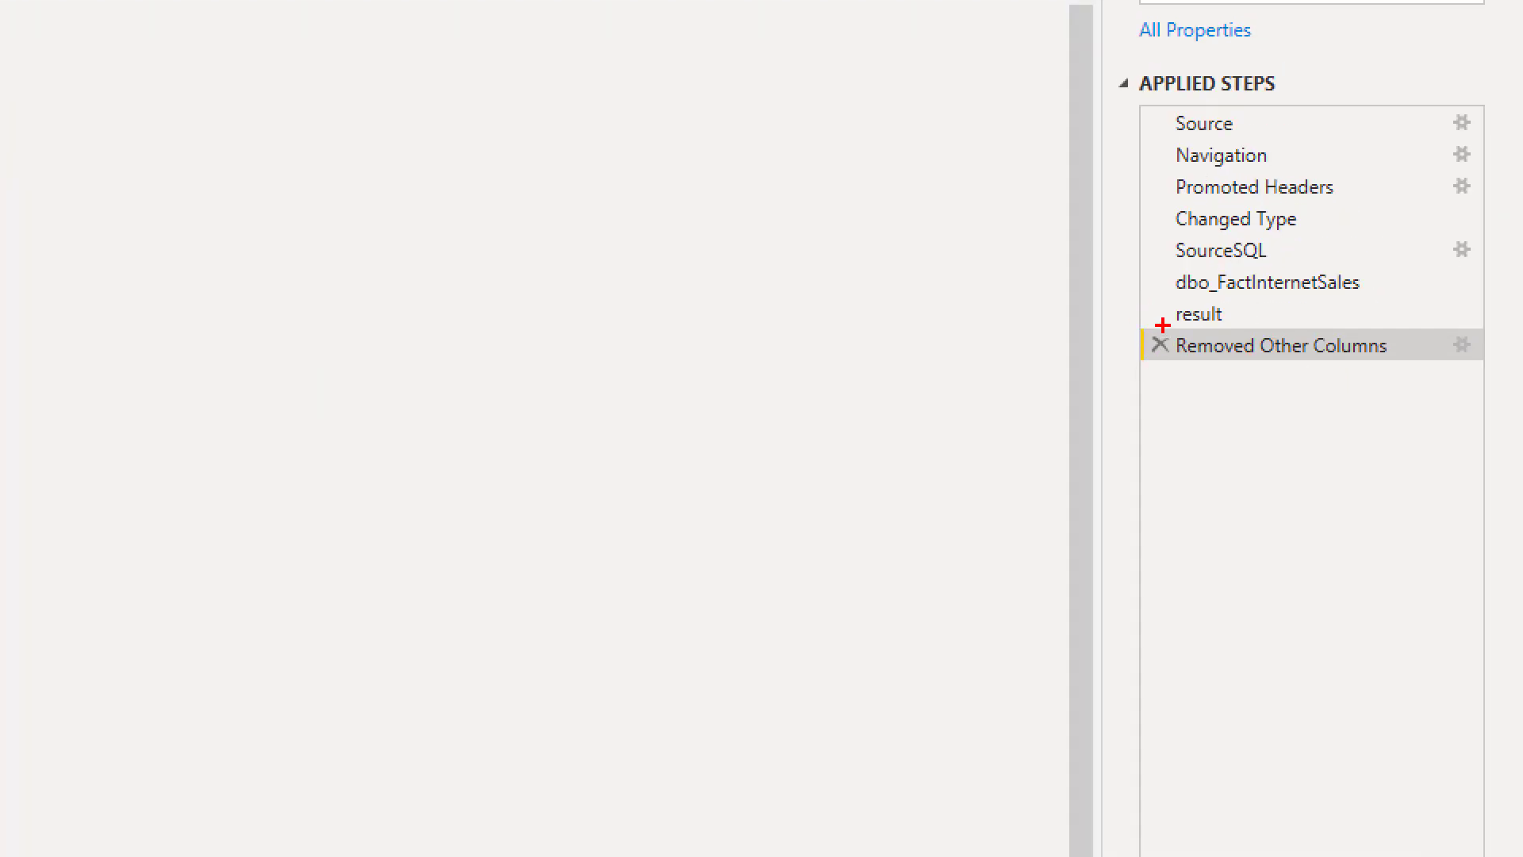
{"action": "left_click_drag", "start_coordinate": [1155, 316], "coordinate": [1066, 318]}
{"action": "key", "text": "Escape"}
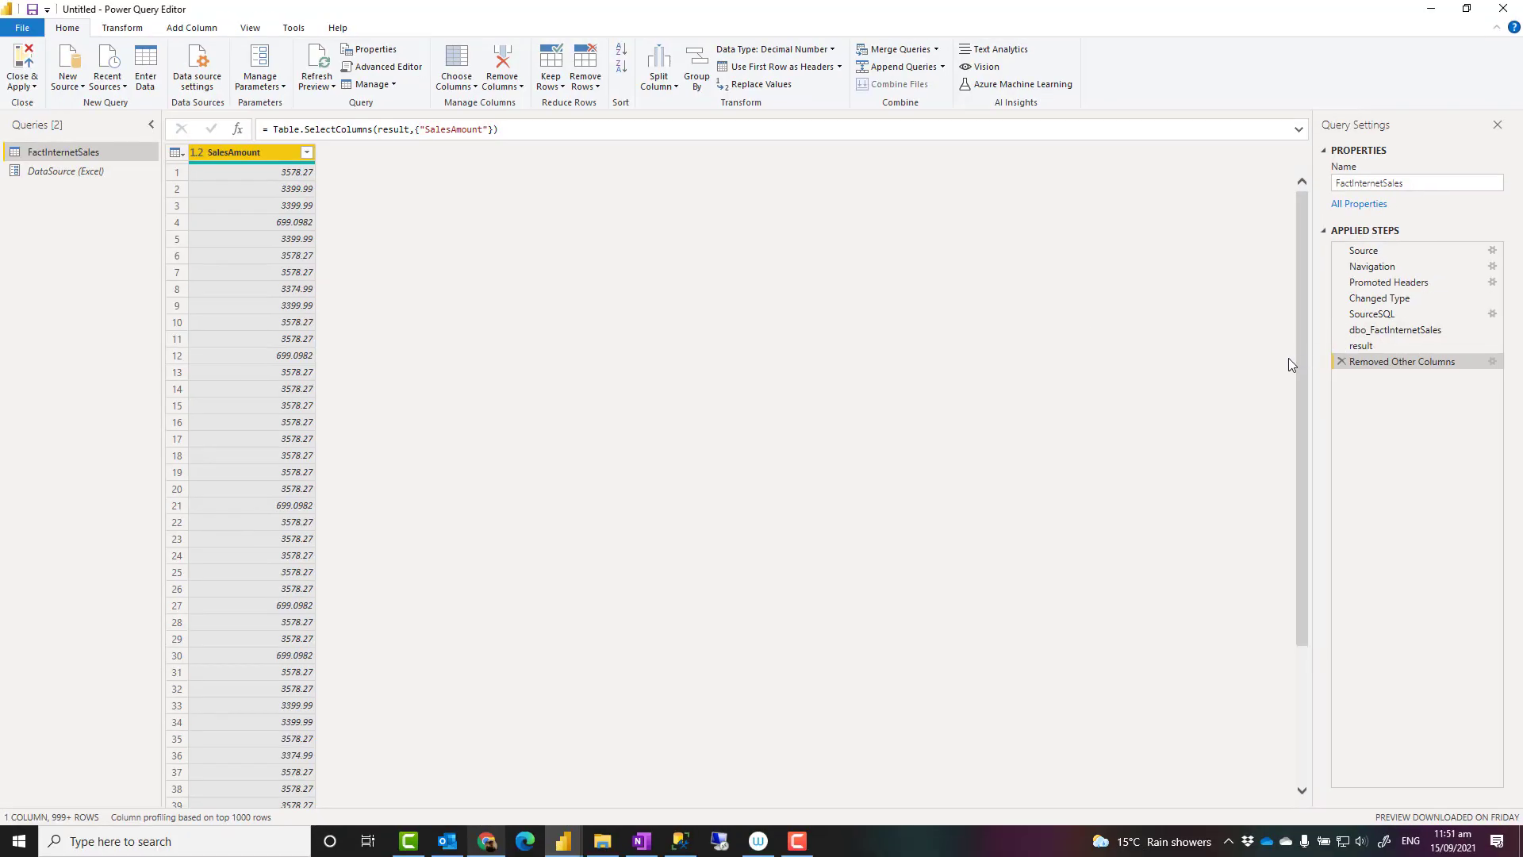
- Switch to the open "PQ Parameter data source type change" report in Power BI Desktop
{"action": "left_click", "coordinate": [563, 839]}
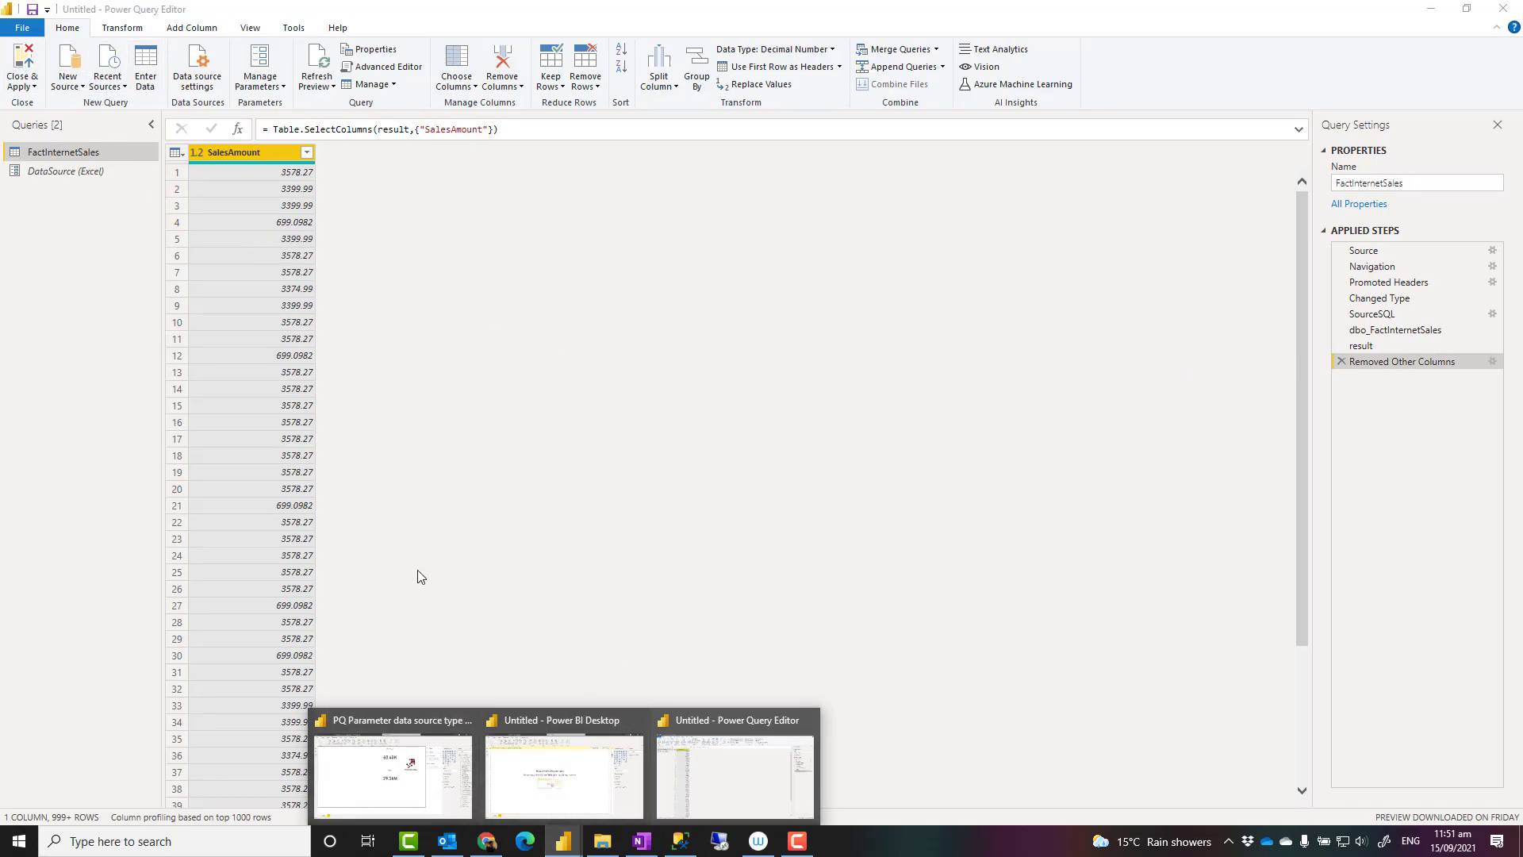
{"action": "left_click", "coordinate": [392, 790]}
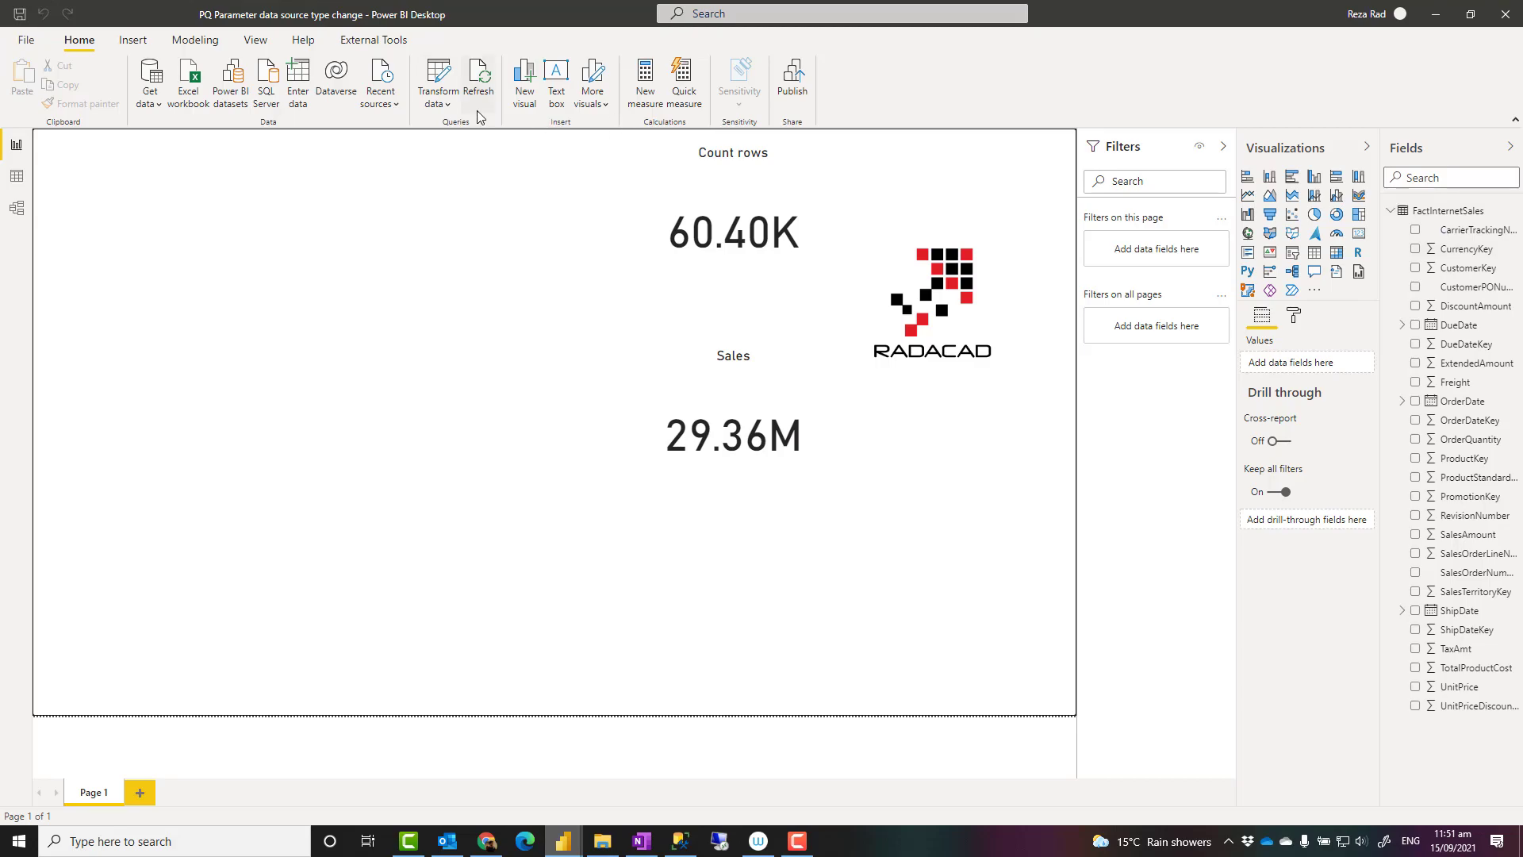
{"action": "left_click", "coordinate": [446, 112]}
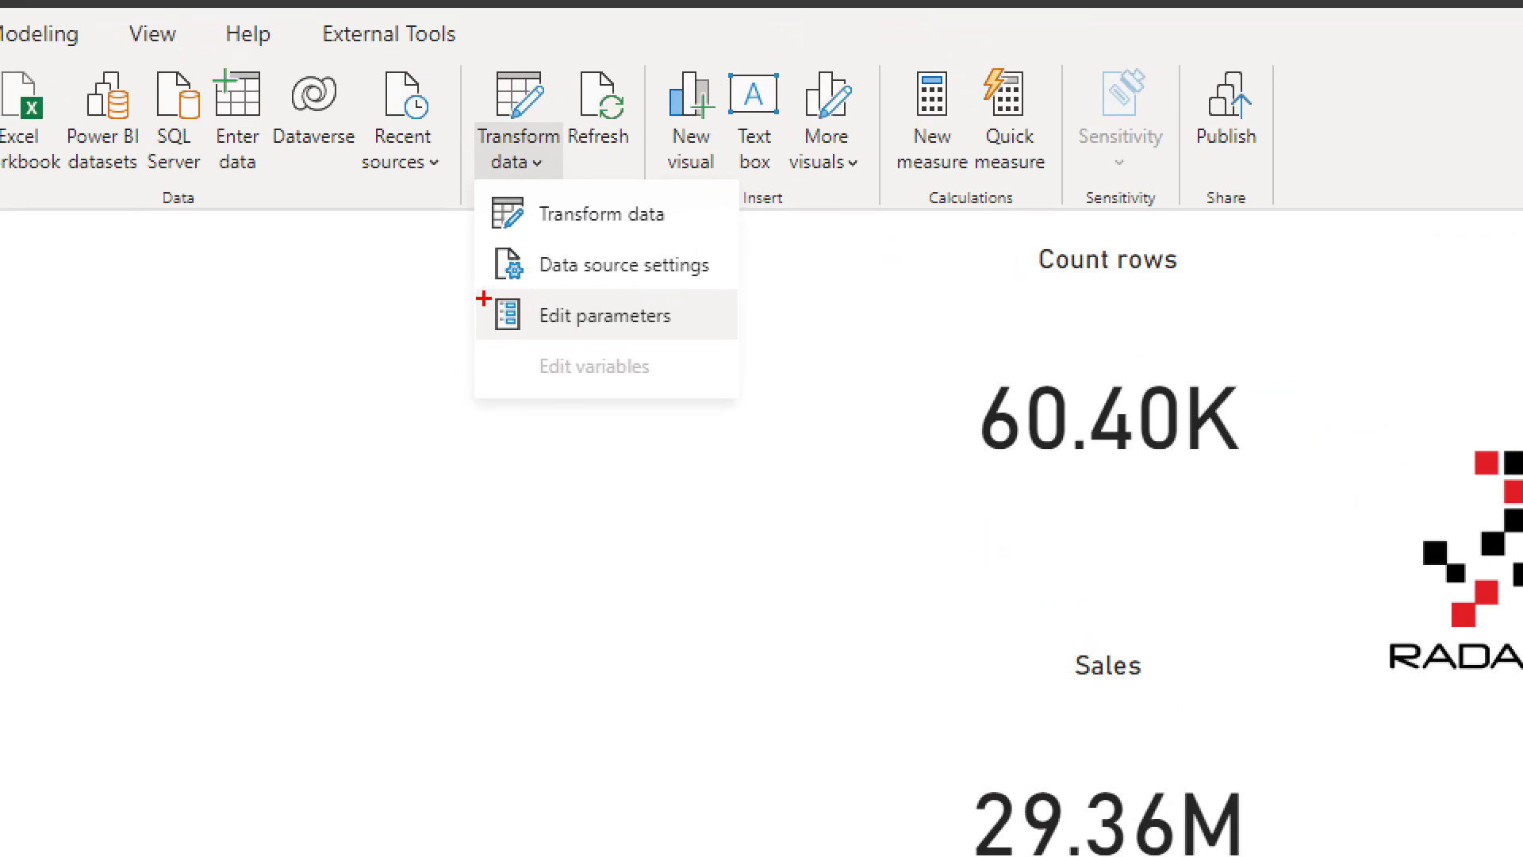
{"action": "left_click_drag", "start_coordinate": [483, 298], "coordinate": [719, 342]}
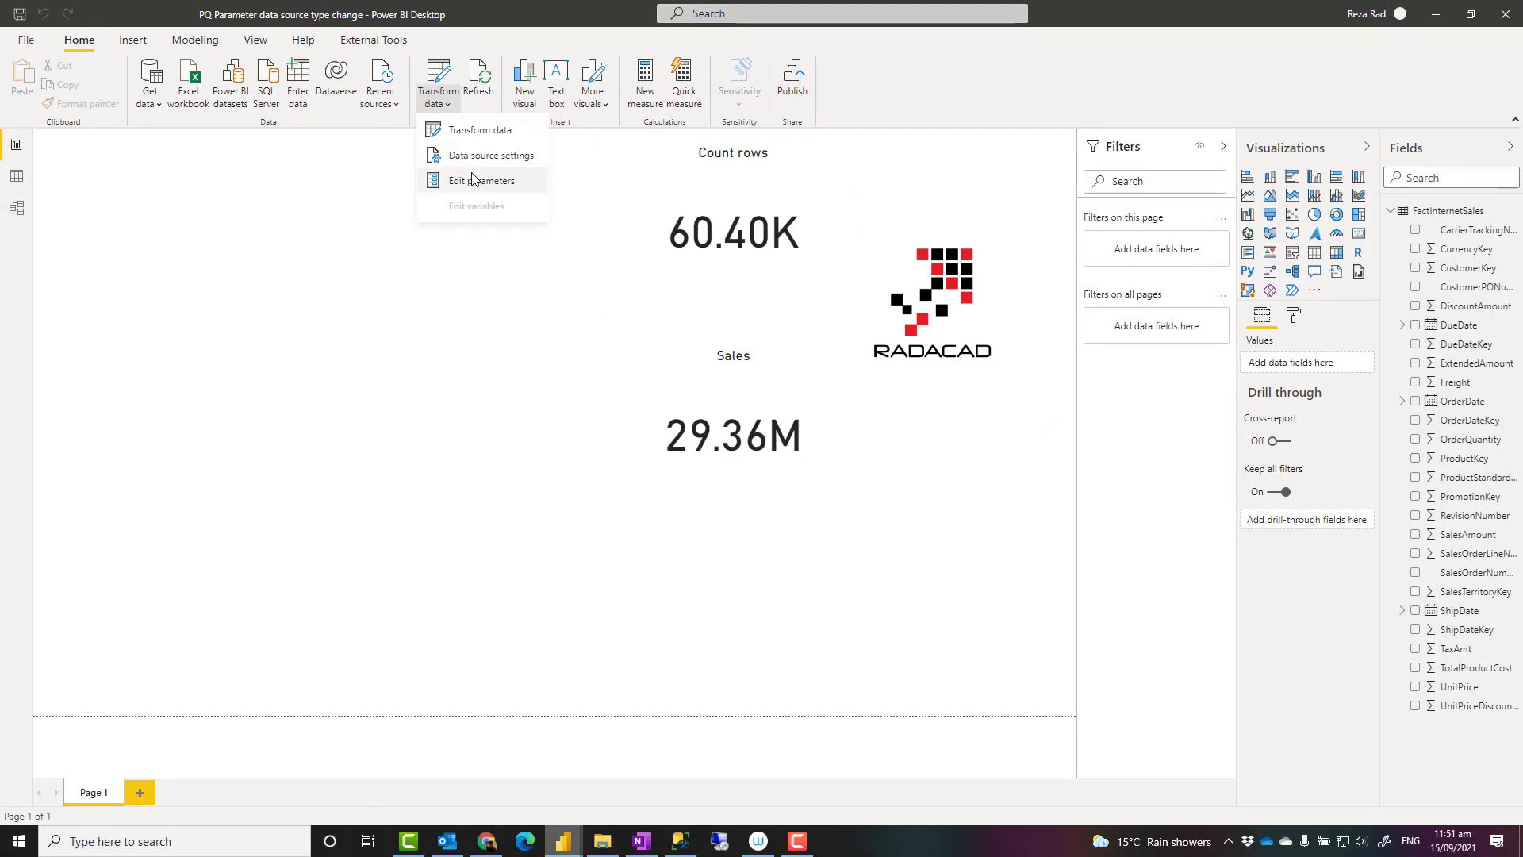
{"action": "left_click", "coordinate": [587, 314]}
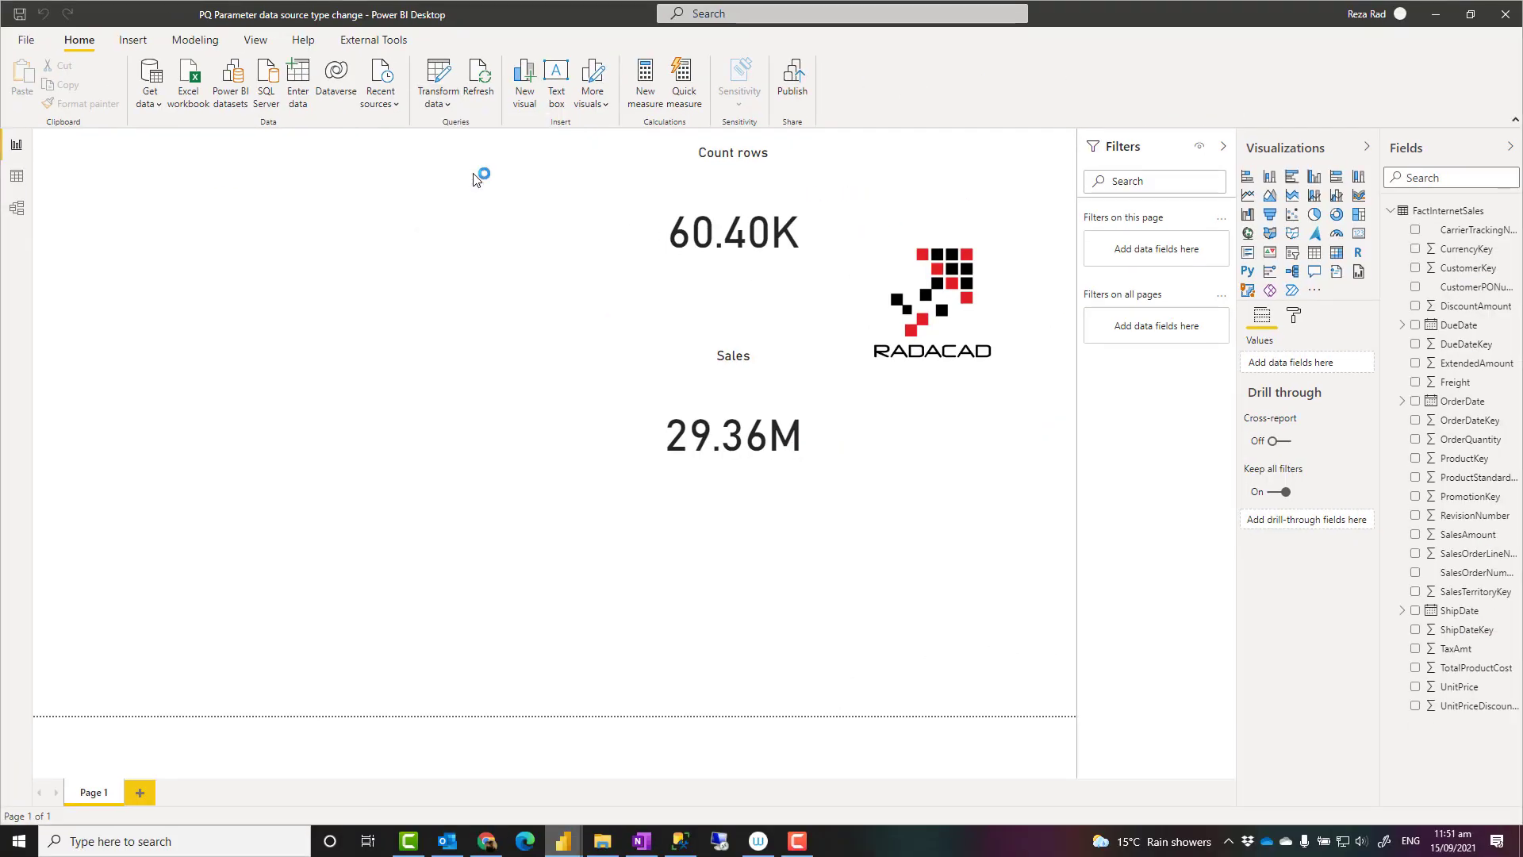
{"action": "left_click_drag", "start_coordinate": [559, 414], "coordinate": [506, 426]}
{"action": "type", "text": "SQL"}
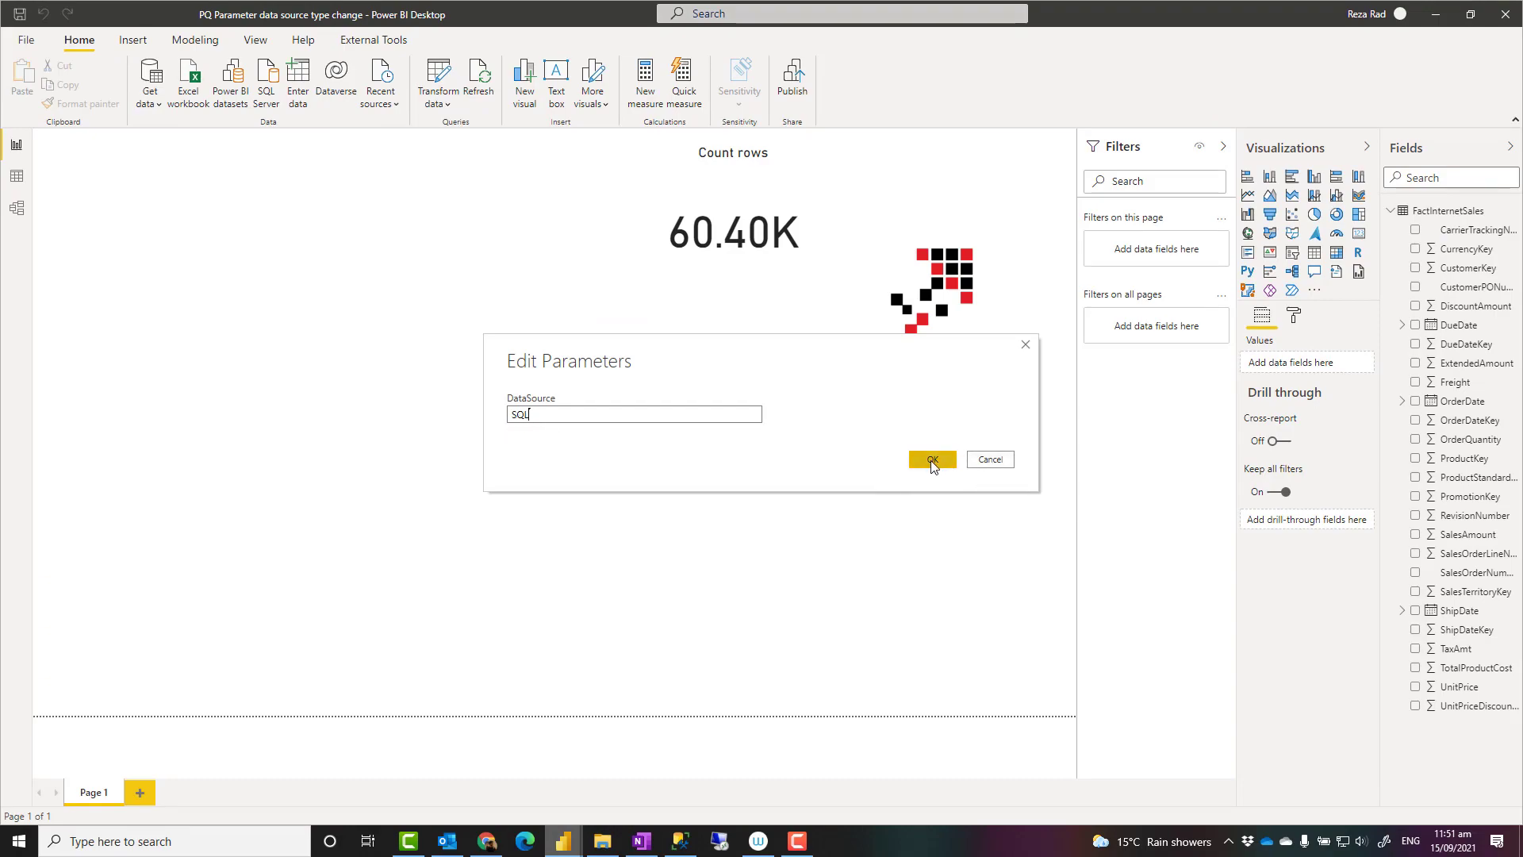
{"action": "left_click", "coordinate": [989, 460]}
- Open the report's FactInternetSales query for editing, keep only the SalesOrderNumber and SalesAmount columns, and apply the change to the report
{"action": "left_click", "coordinate": [444, 73]}
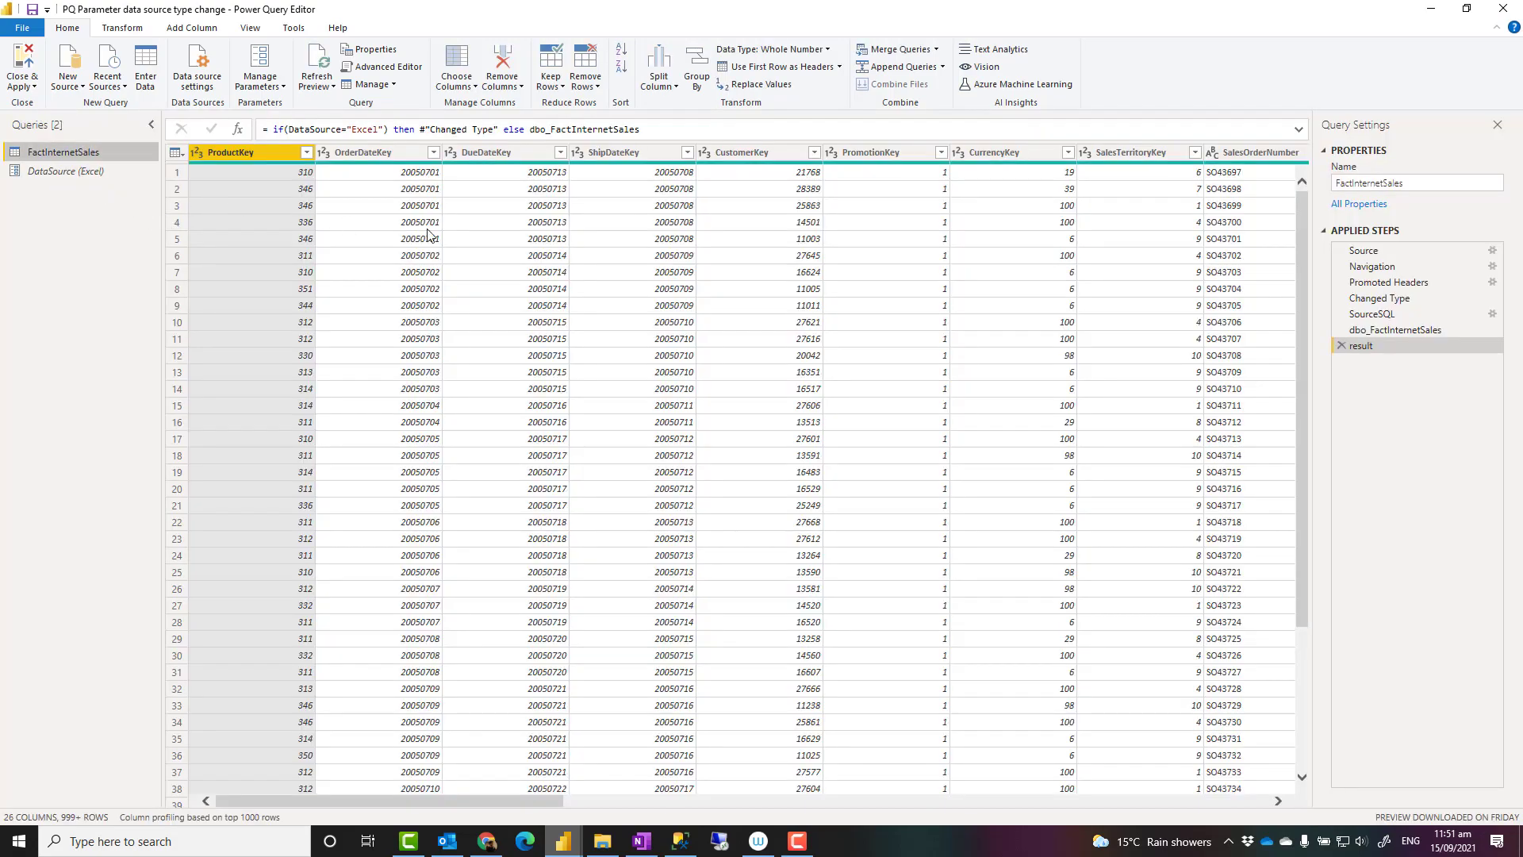
{"action": "left_click_drag", "start_coordinate": [497, 809], "coordinate": [668, 805]}
{"action": "left_click", "coordinate": [717, 151]}
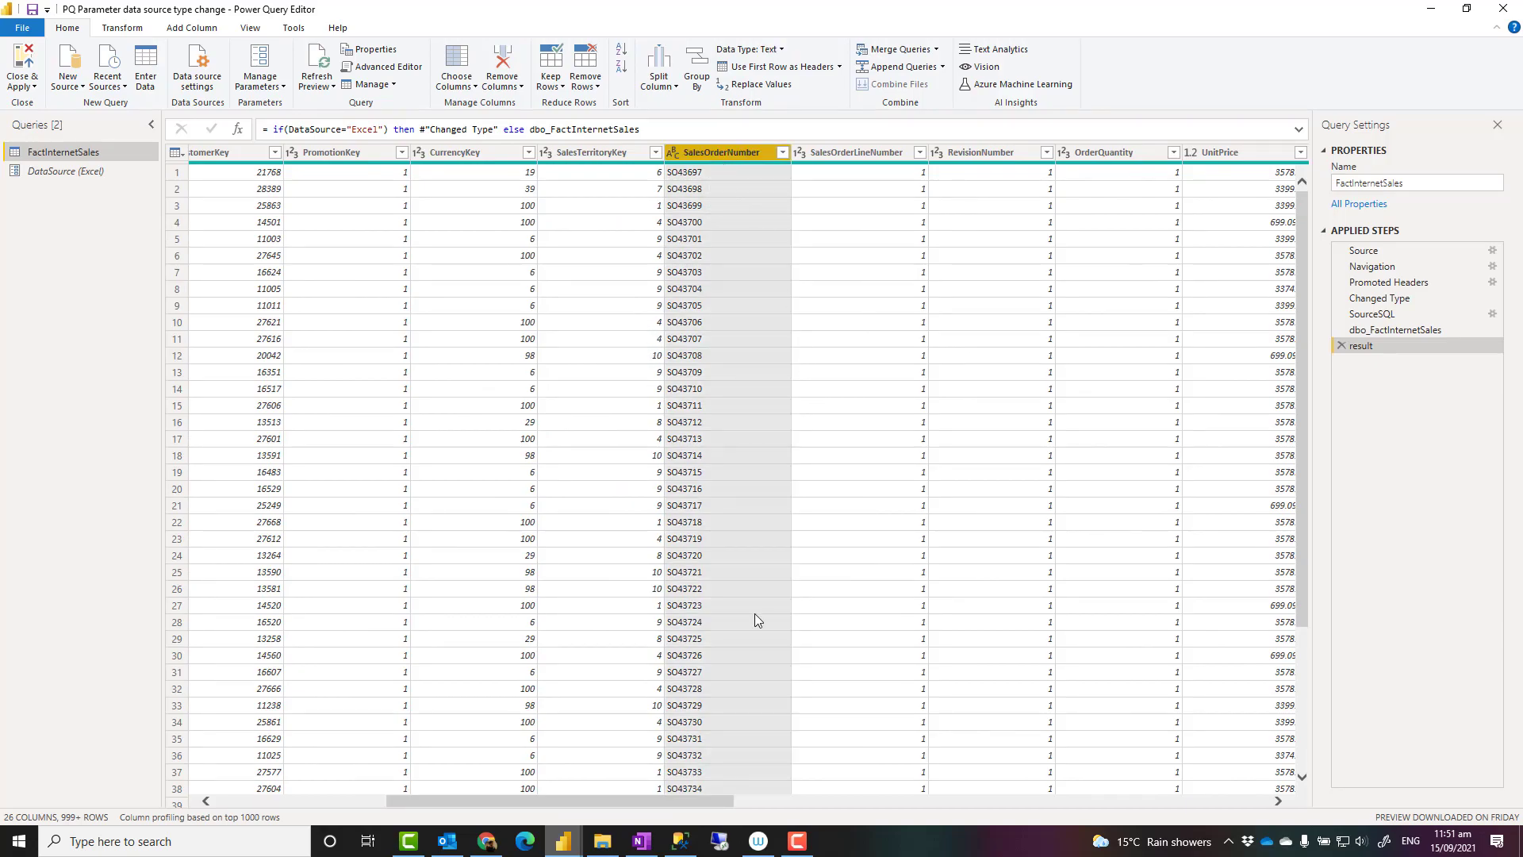
{"action": "left_click_drag", "start_coordinate": [579, 799], "coordinate": [894, 822]}
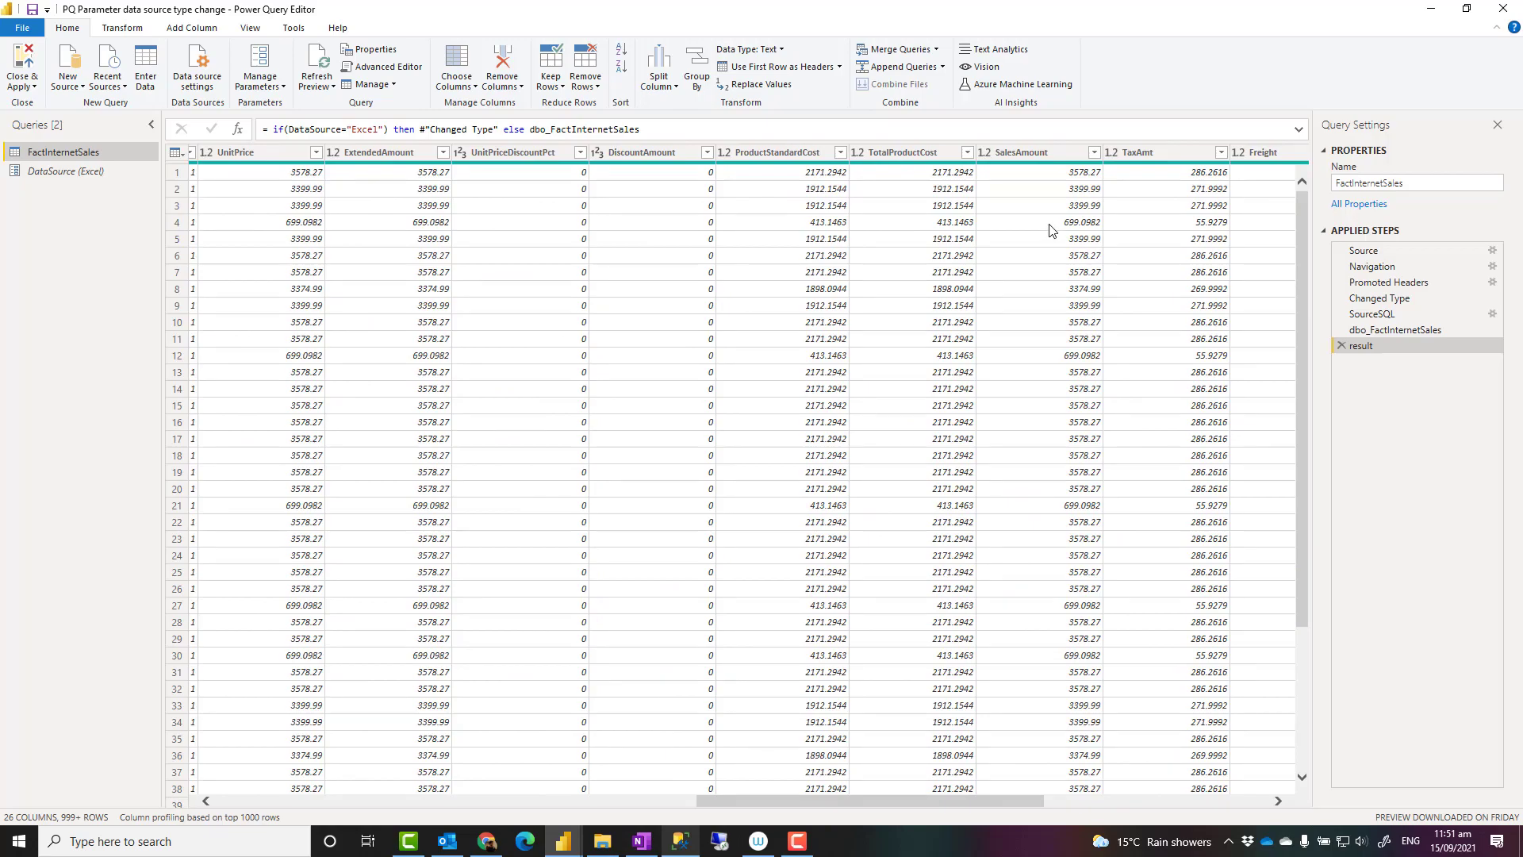
{"action": "left_click", "coordinate": [1061, 153]}
{"action": "right_click", "coordinate": [1063, 152]}
{"action": "left_click", "coordinate": [1126, 202]}
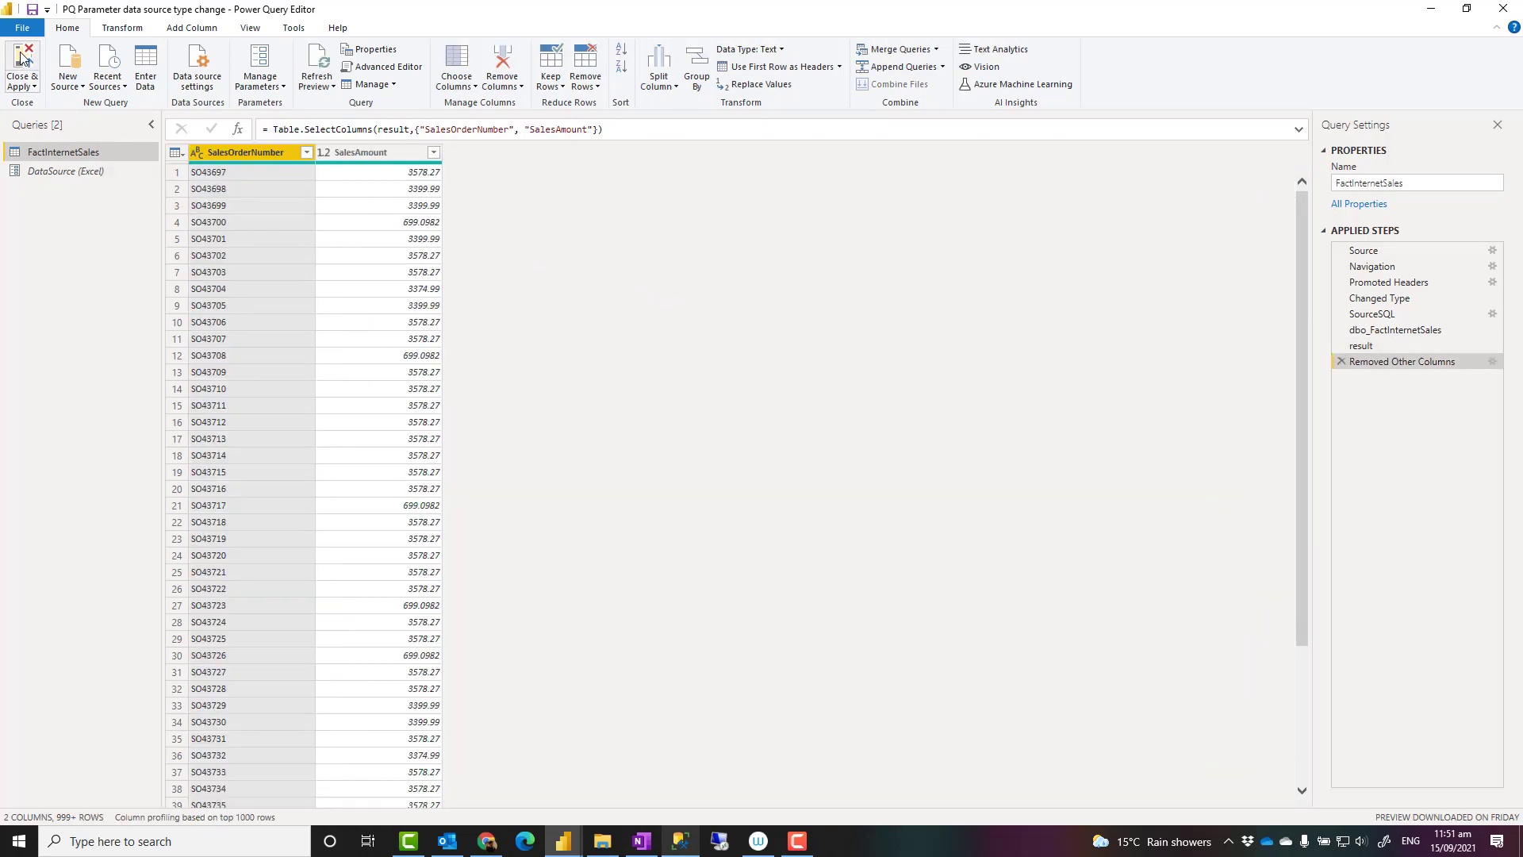
{"action": "left_click", "coordinate": [21, 57]}
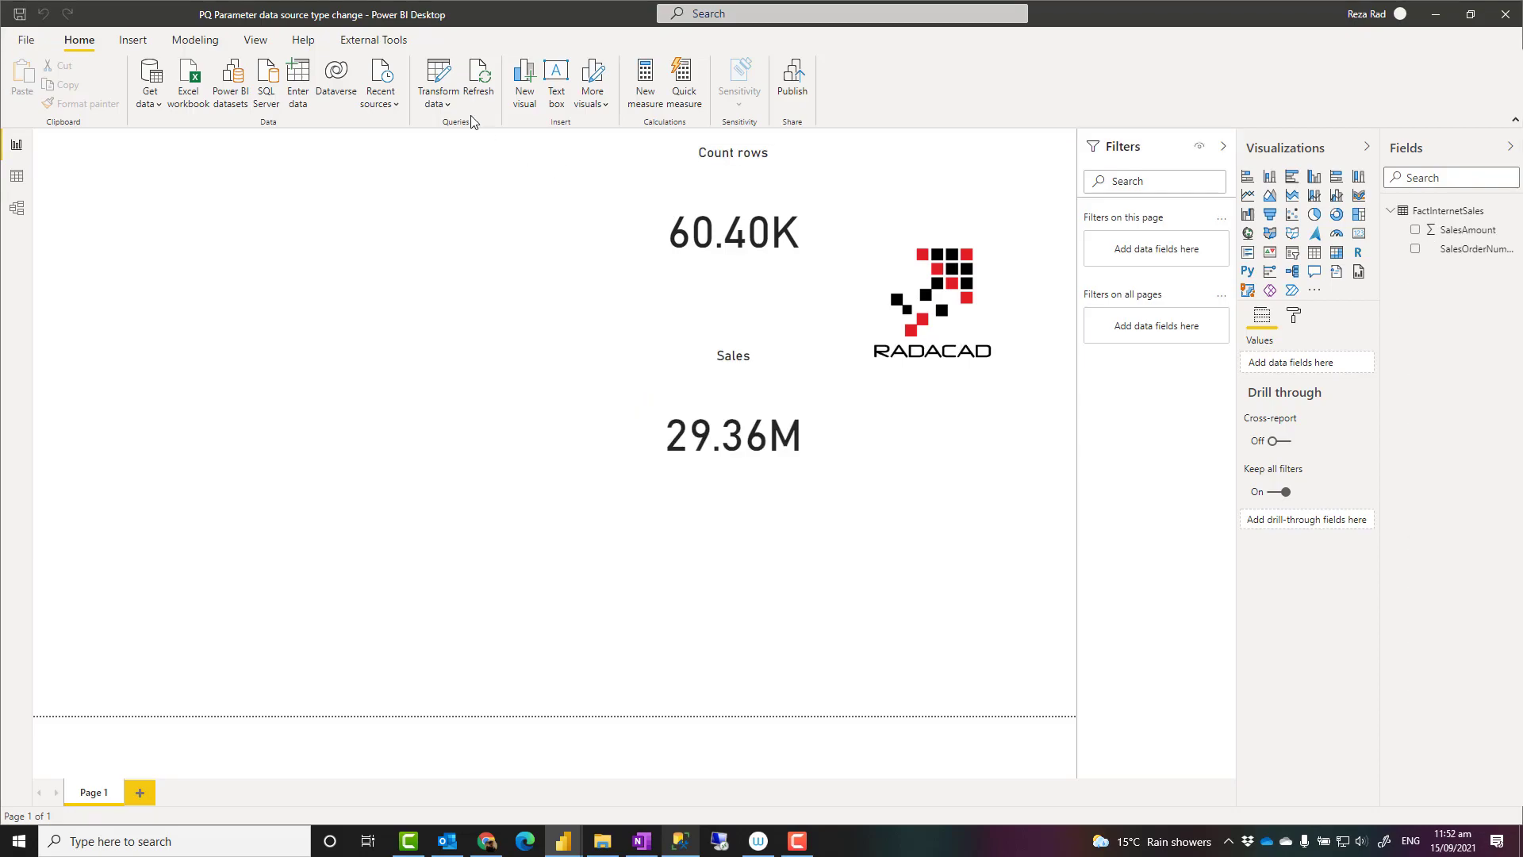
- Set the DataSource parameter to SQL and apply the pending query changes to the report
{"action": "left_click", "coordinate": [441, 104]}
{"action": "left_click", "coordinate": [470, 177]}
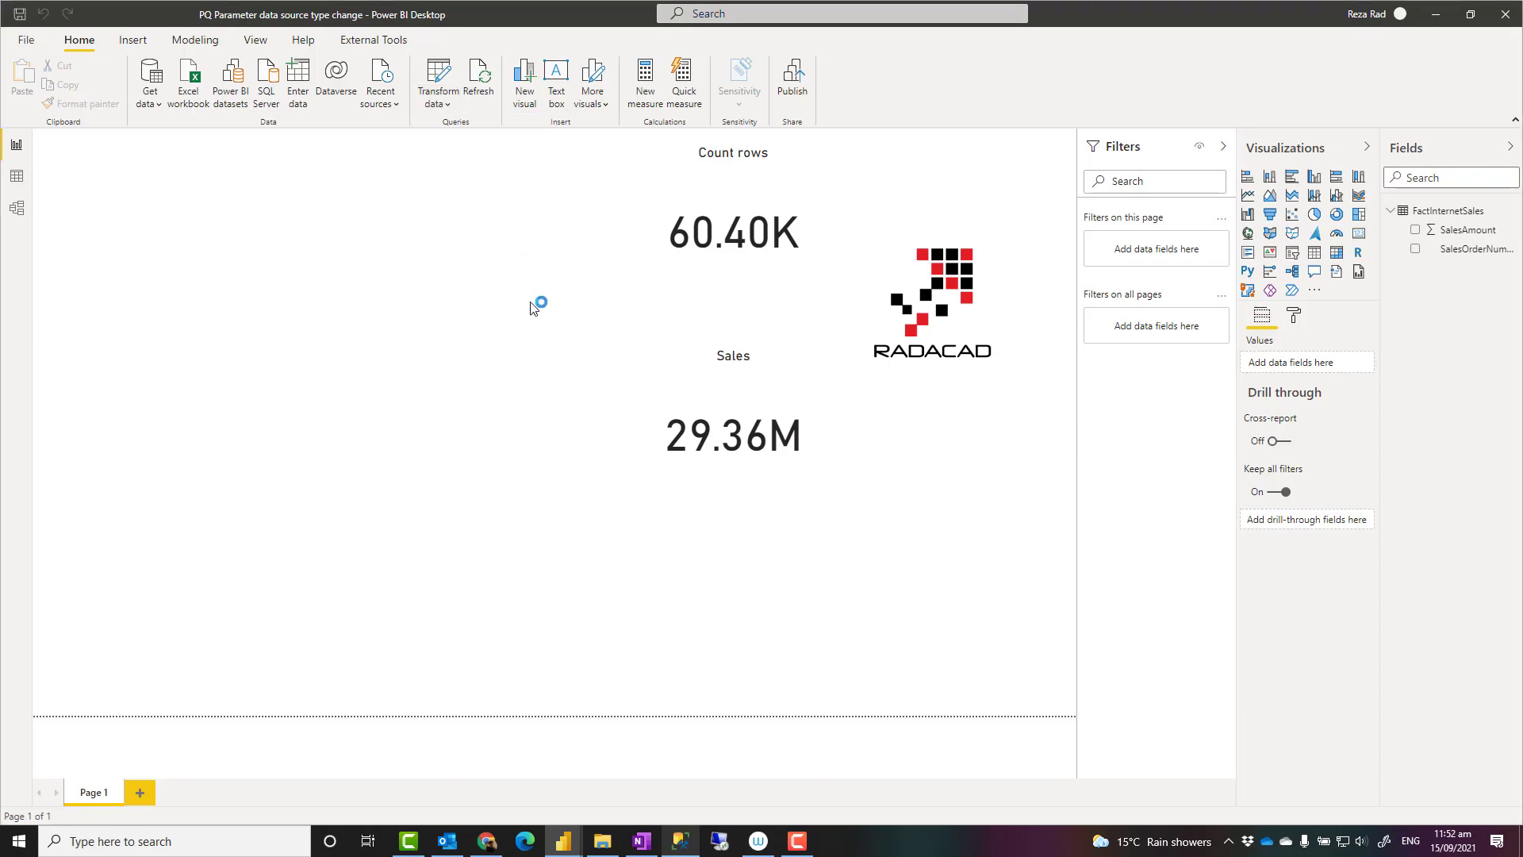
{"action": "left_click_drag", "start_coordinate": [547, 414], "coordinate": [493, 421]}
{"action": "type", "text": "SQL"}
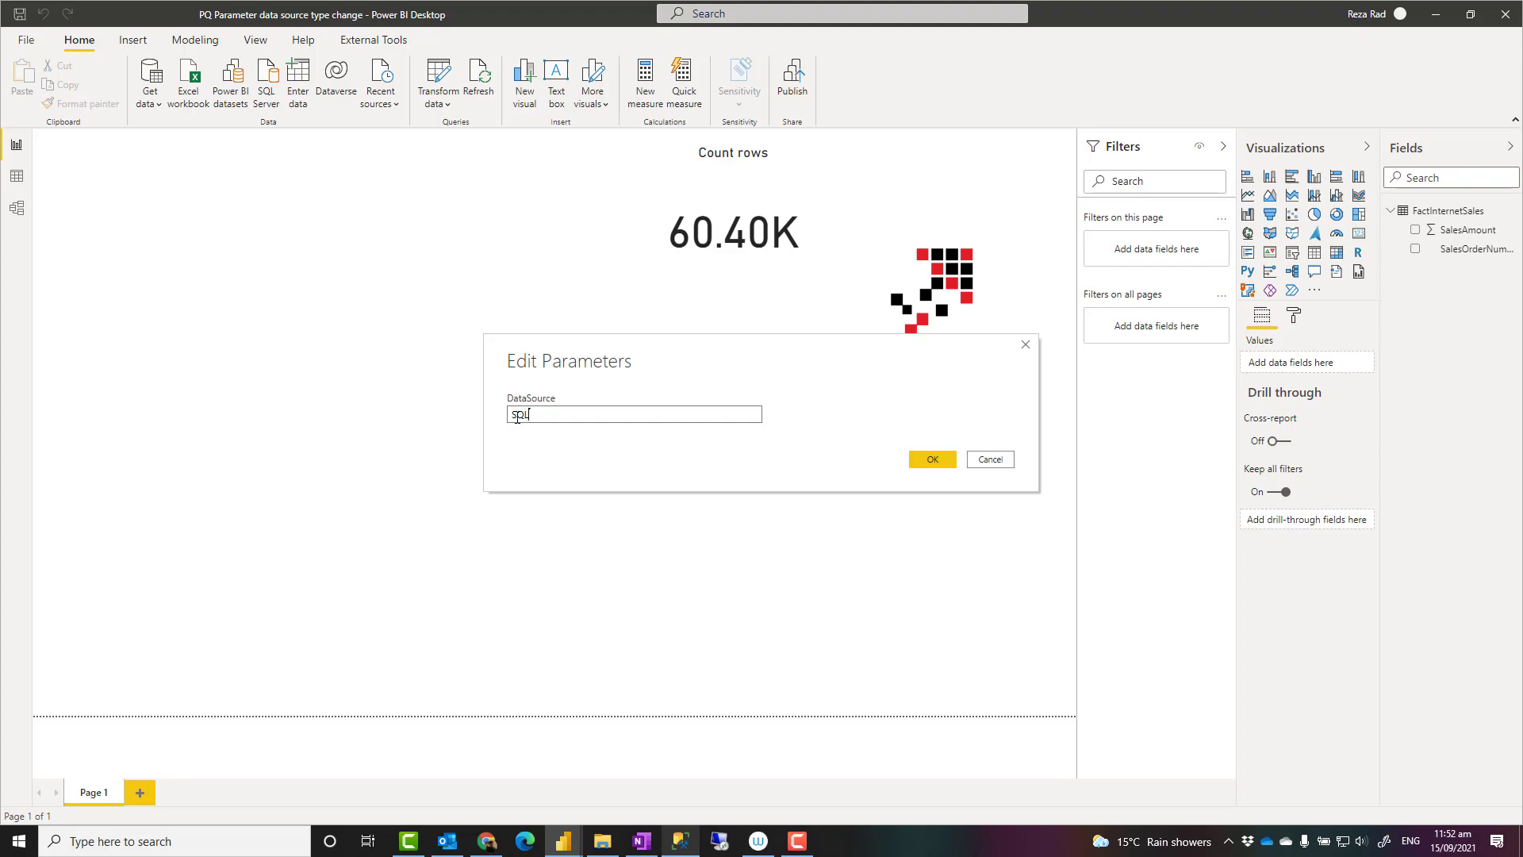
{"action": "left_click", "coordinate": [932, 460]}
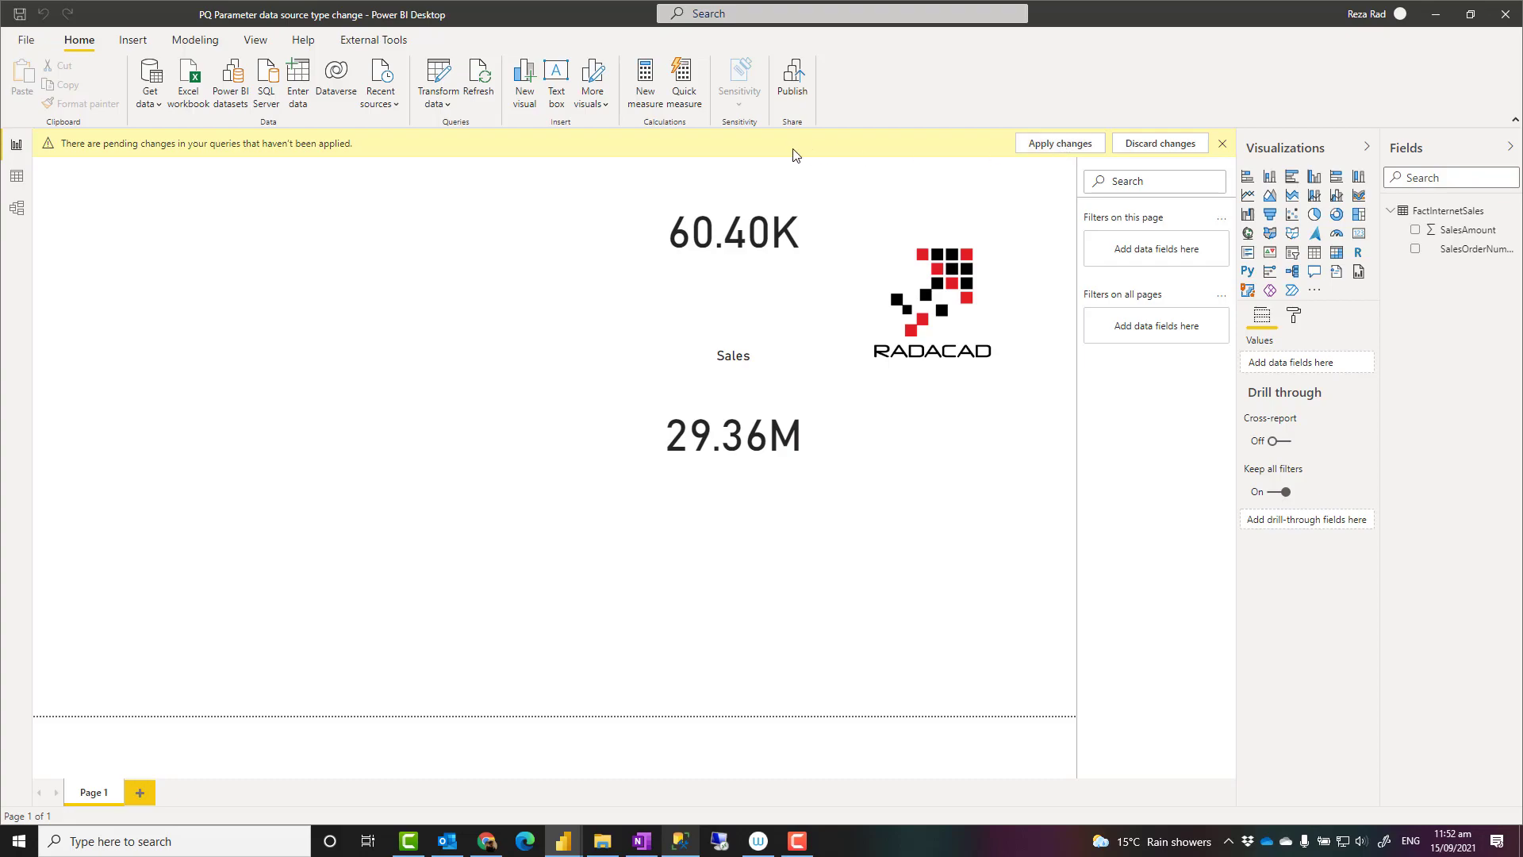
{"action": "left_click", "coordinate": [1059, 145]}
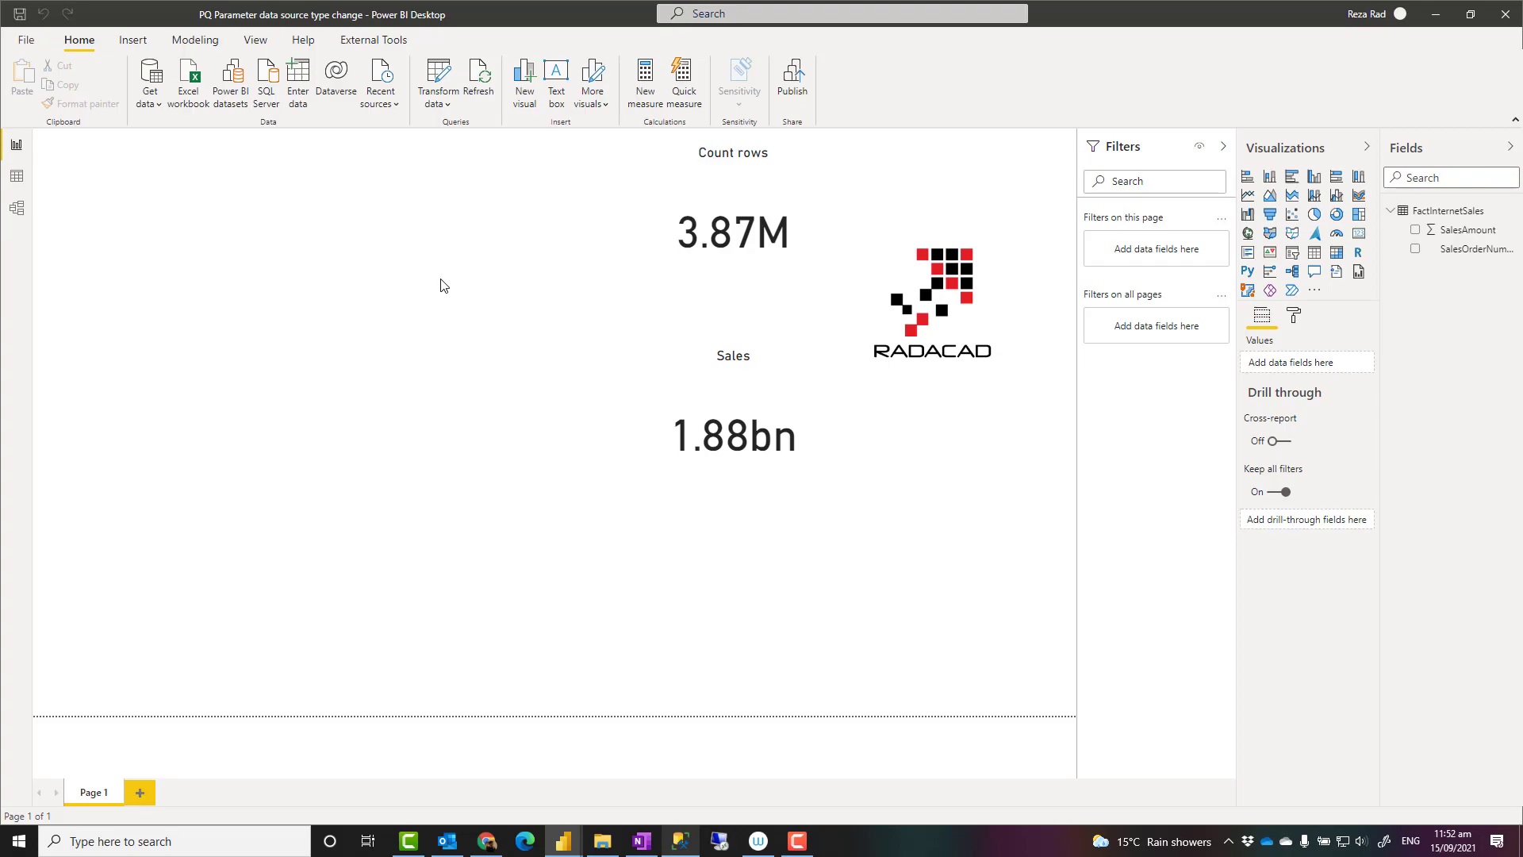
{"action": "left_click", "coordinate": [435, 104]}
{"action": "left_click", "coordinate": [464, 180]}
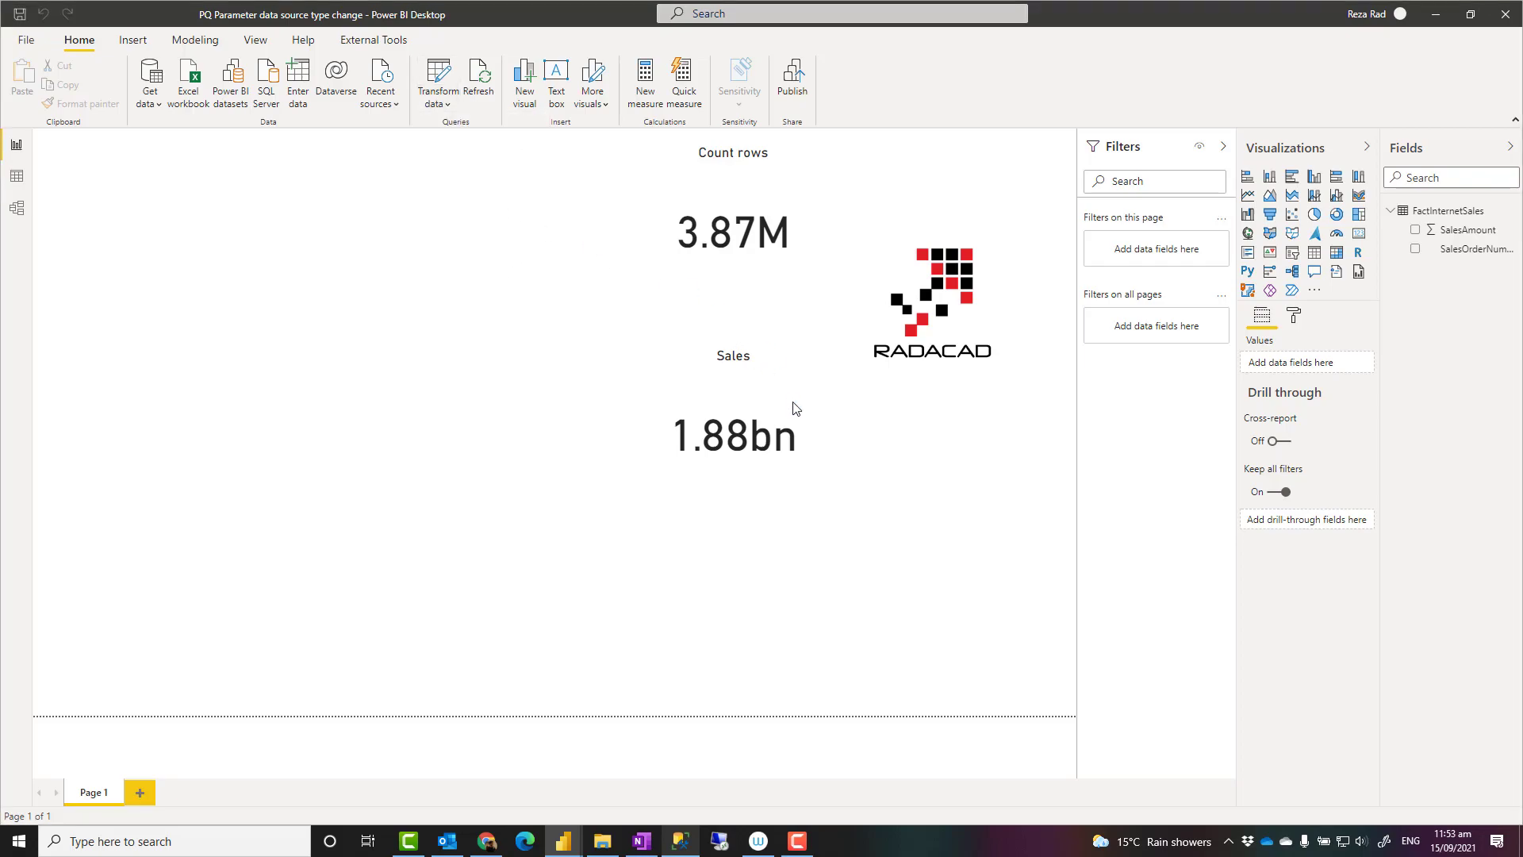
{"action": "left_click_drag", "start_coordinate": [565, 417], "coordinate": [513, 418]}
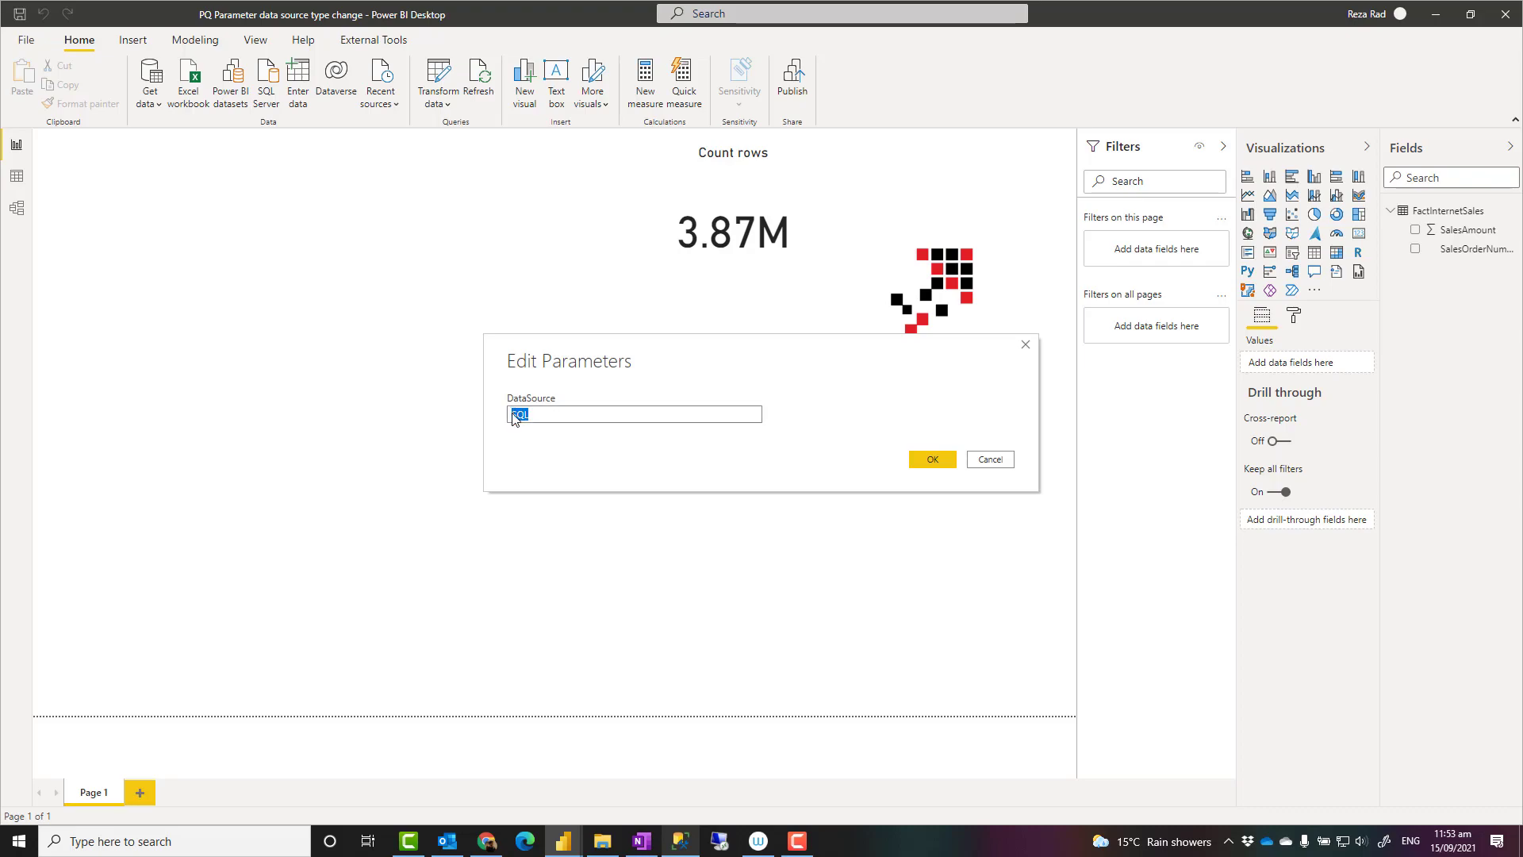
{"action": "key", "text": "BackSpace"}
{"action": "double_click", "coordinate": [521, 417]}
{"action": "type", "text": "excel"}
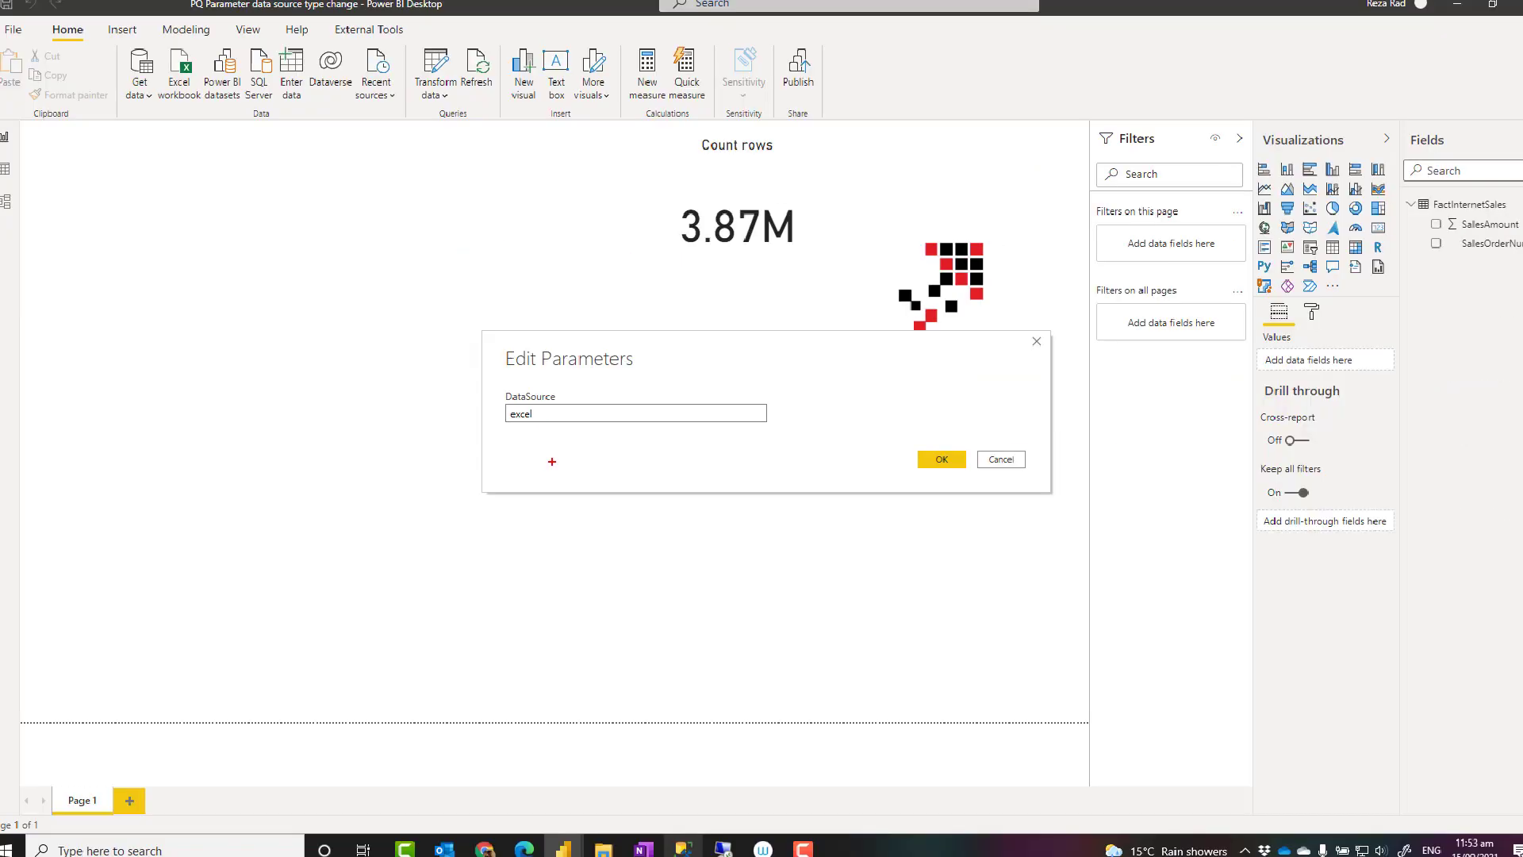
{"action": "double_click", "coordinate": [512, 415]}
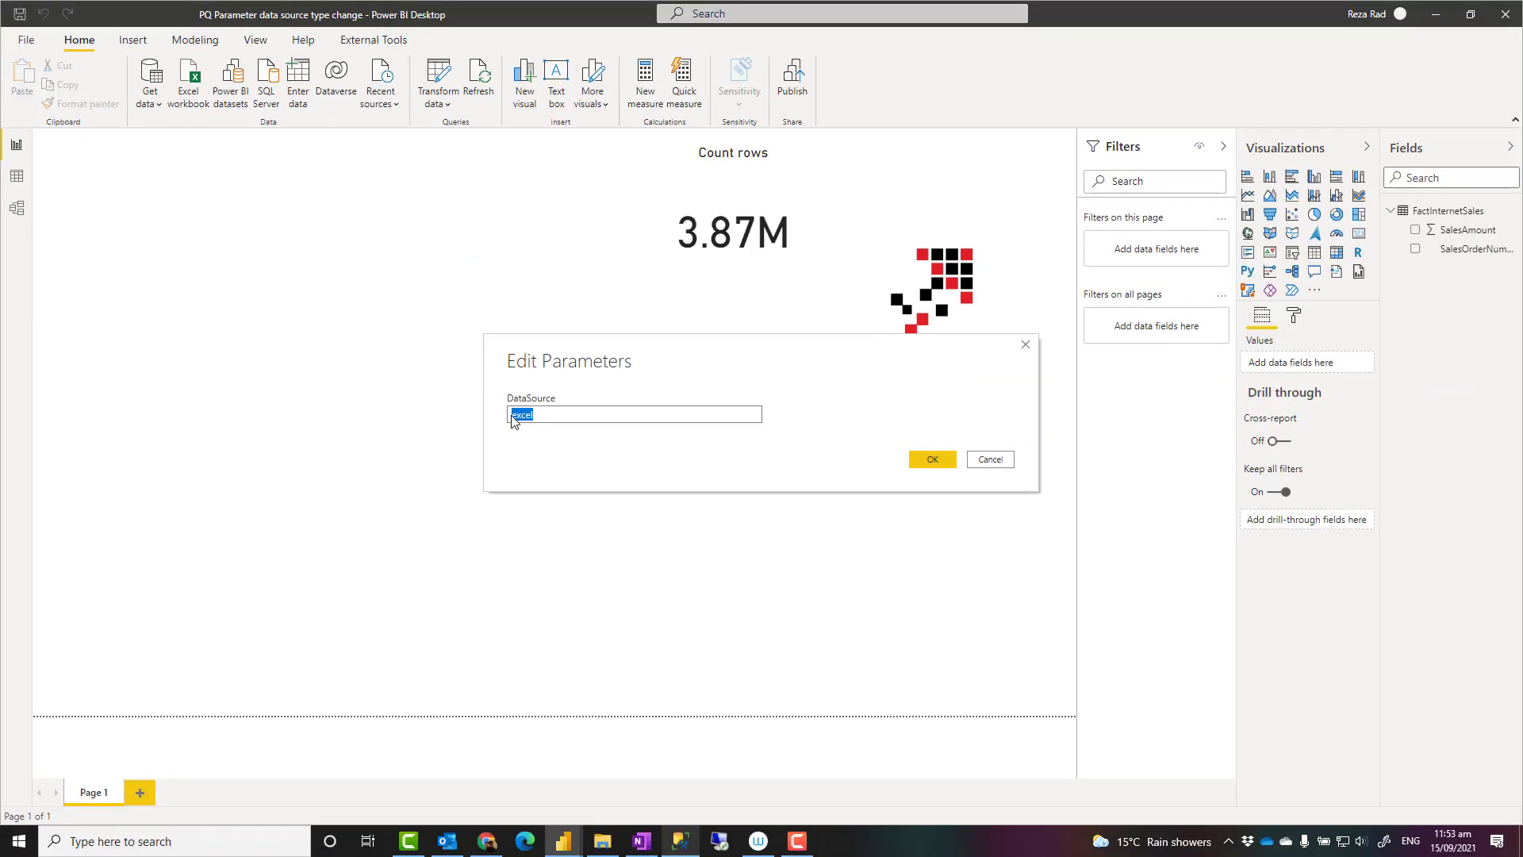
{"action": "left_click", "coordinate": [512, 416]}
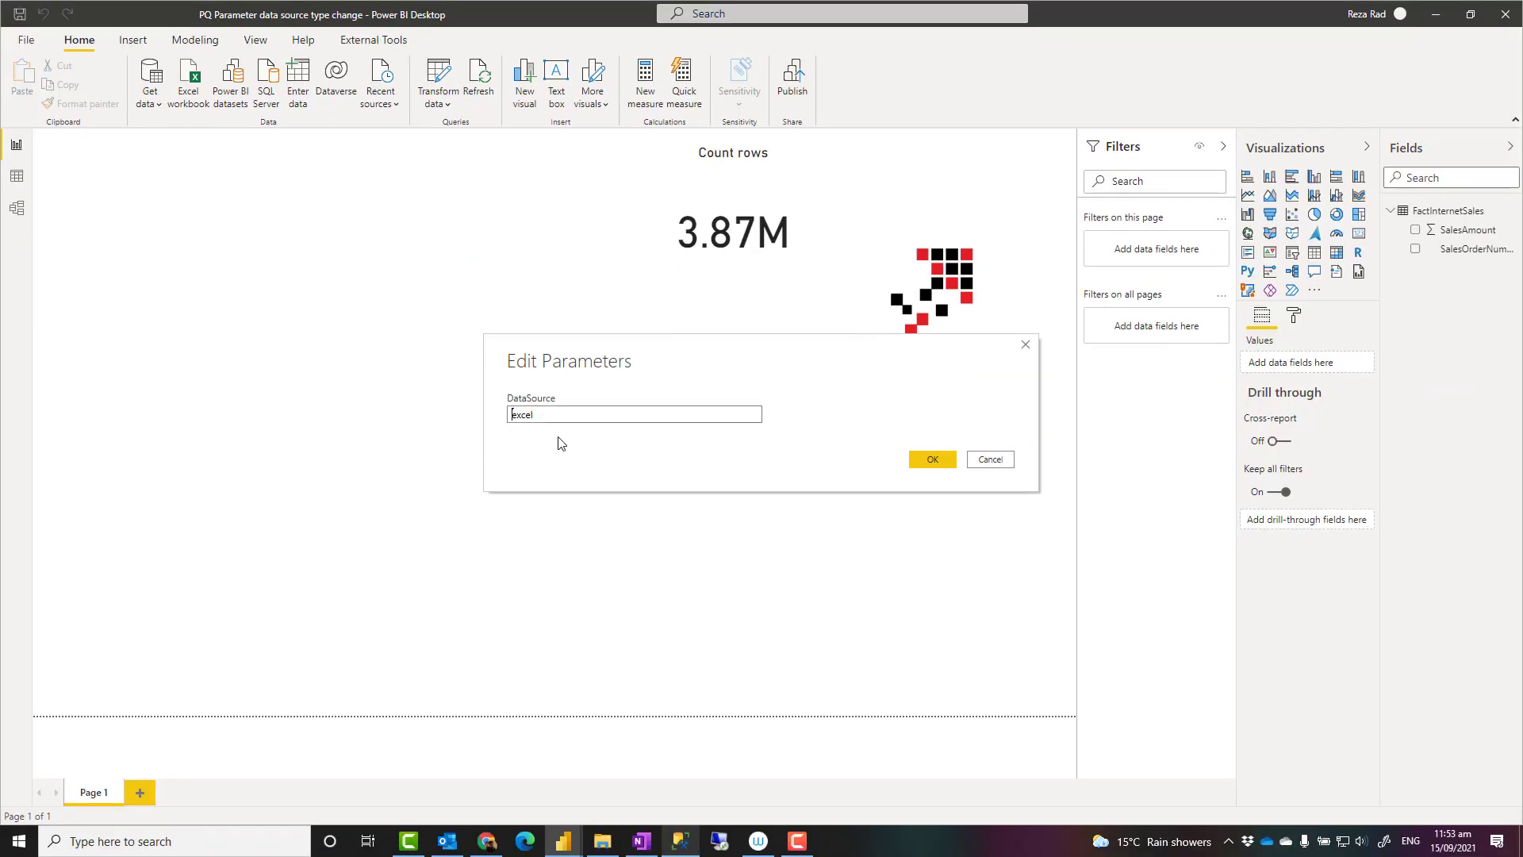
{"action": "left_click", "coordinate": [990, 460]}
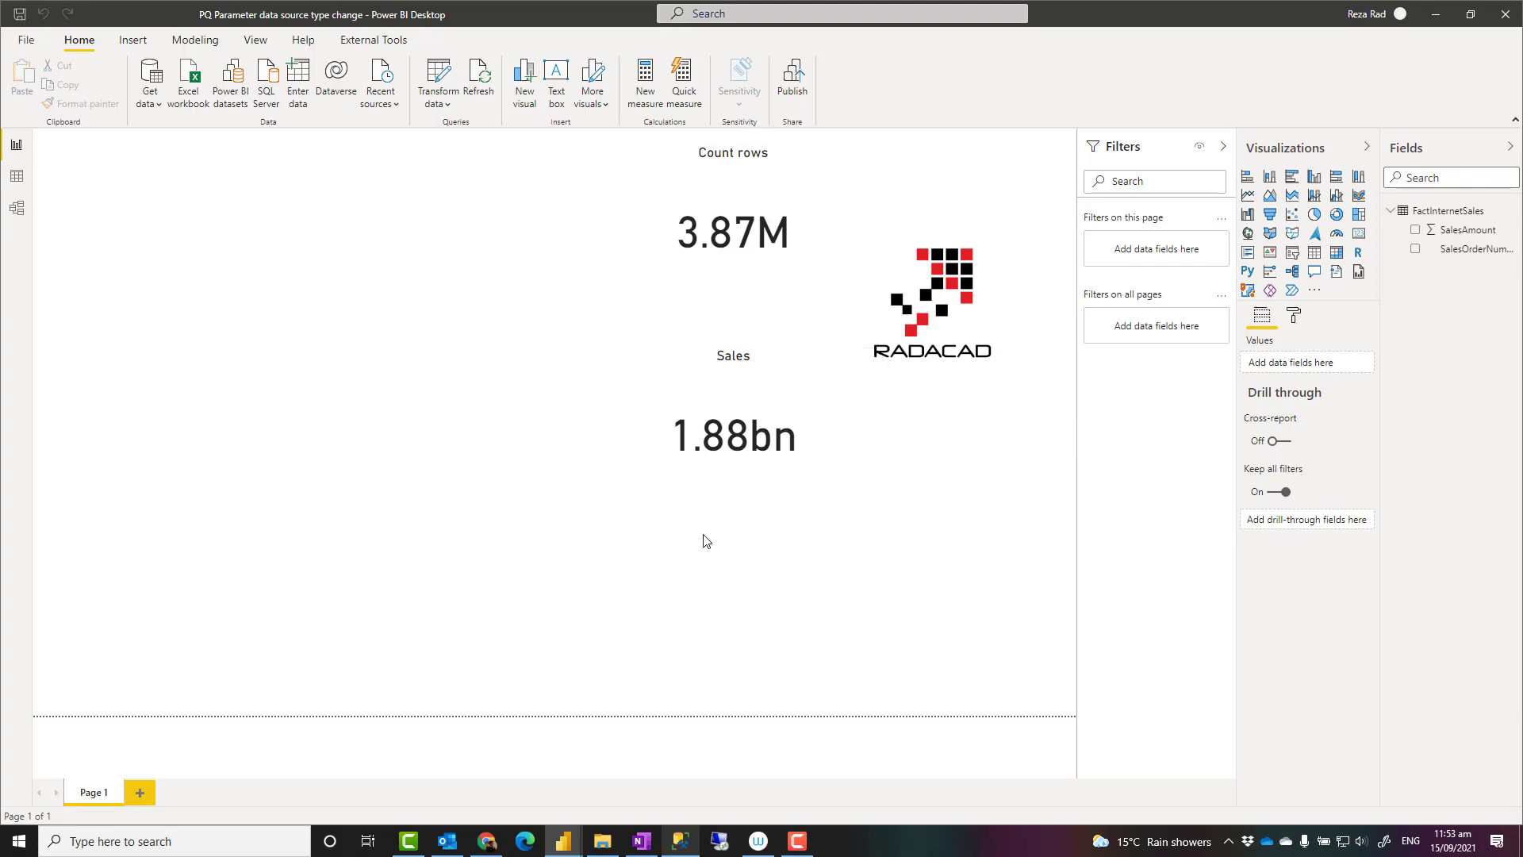
- Switch to Chrome and examine the DataSource parameter in the "PQ Parameter data source type change" dataset settings, then return to Power BI Desktop
{"action": "left_click", "coordinate": [486, 840]}
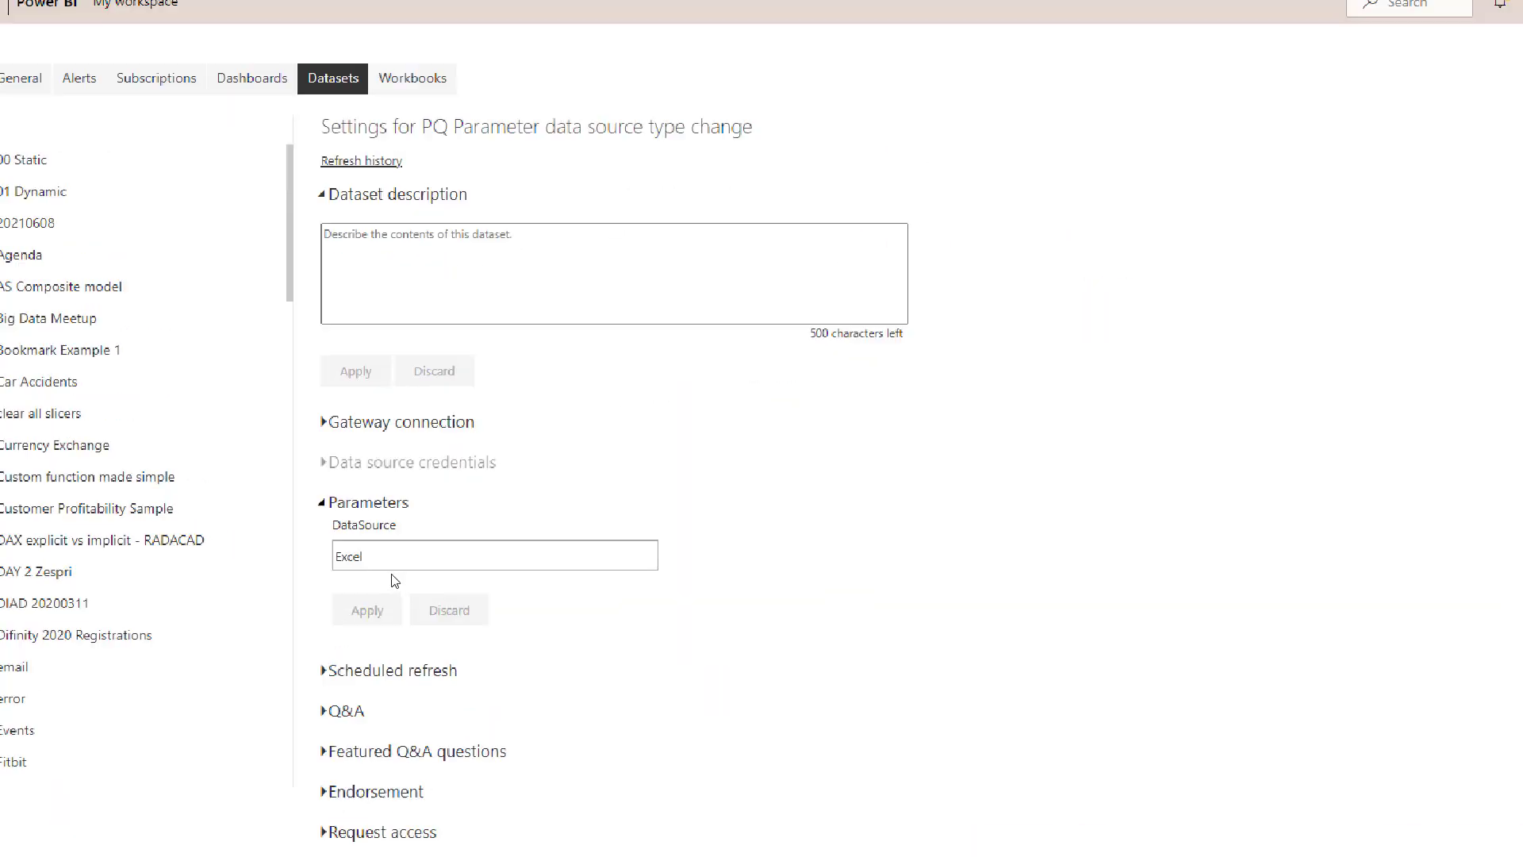
{"action": "left_click_drag", "start_coordinate": [318, 496], "coordinate": [636, 627]}
{"action": "left_click_drag", "start_coordinate": [875, 654], "coordinate": [907, 659]}
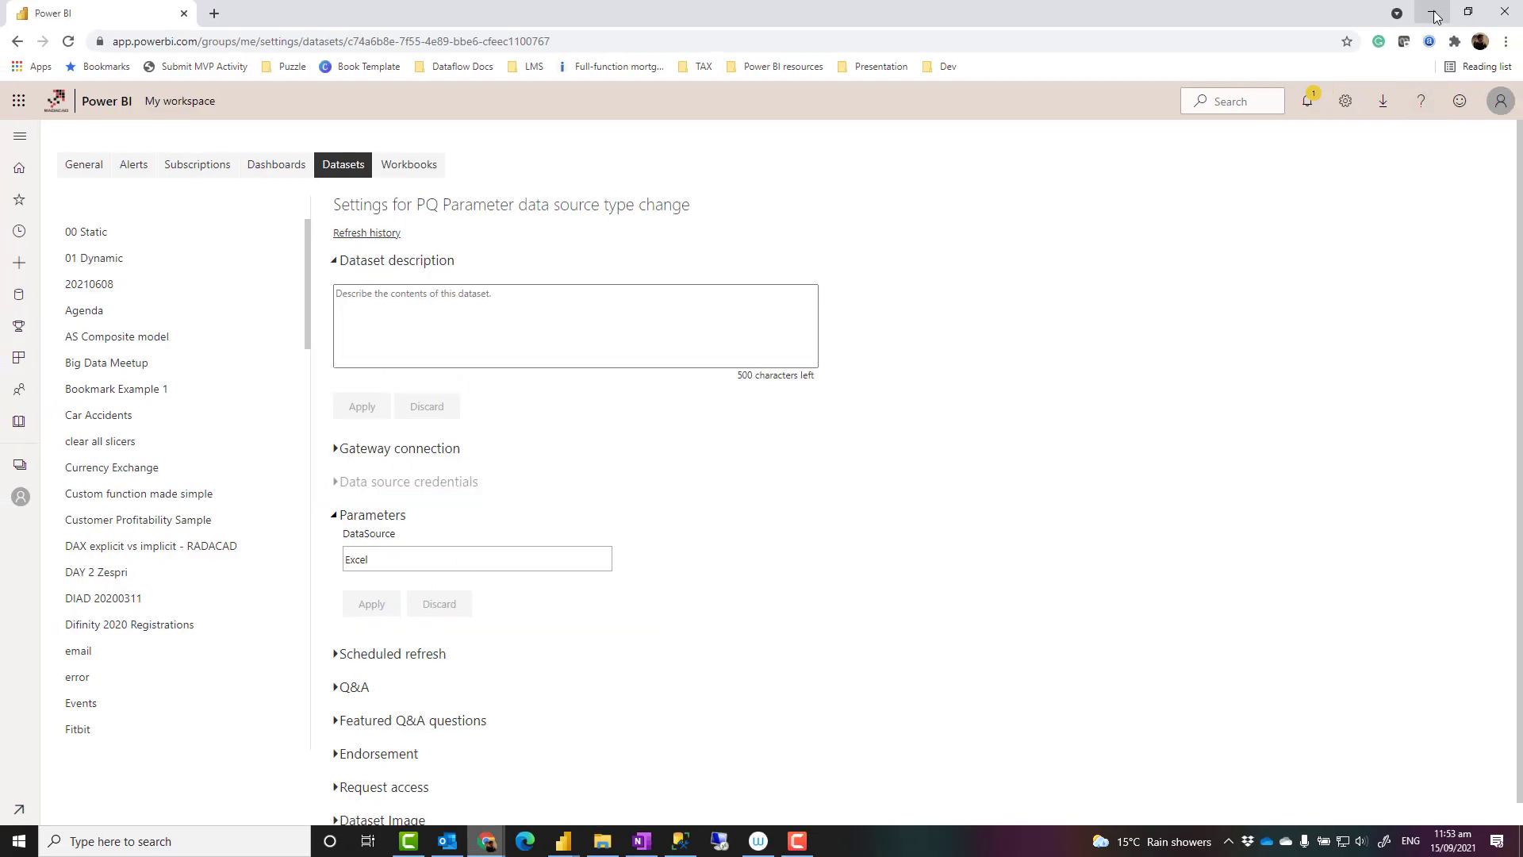
{"action": "left_click", "coordinate": [1434, 13]}
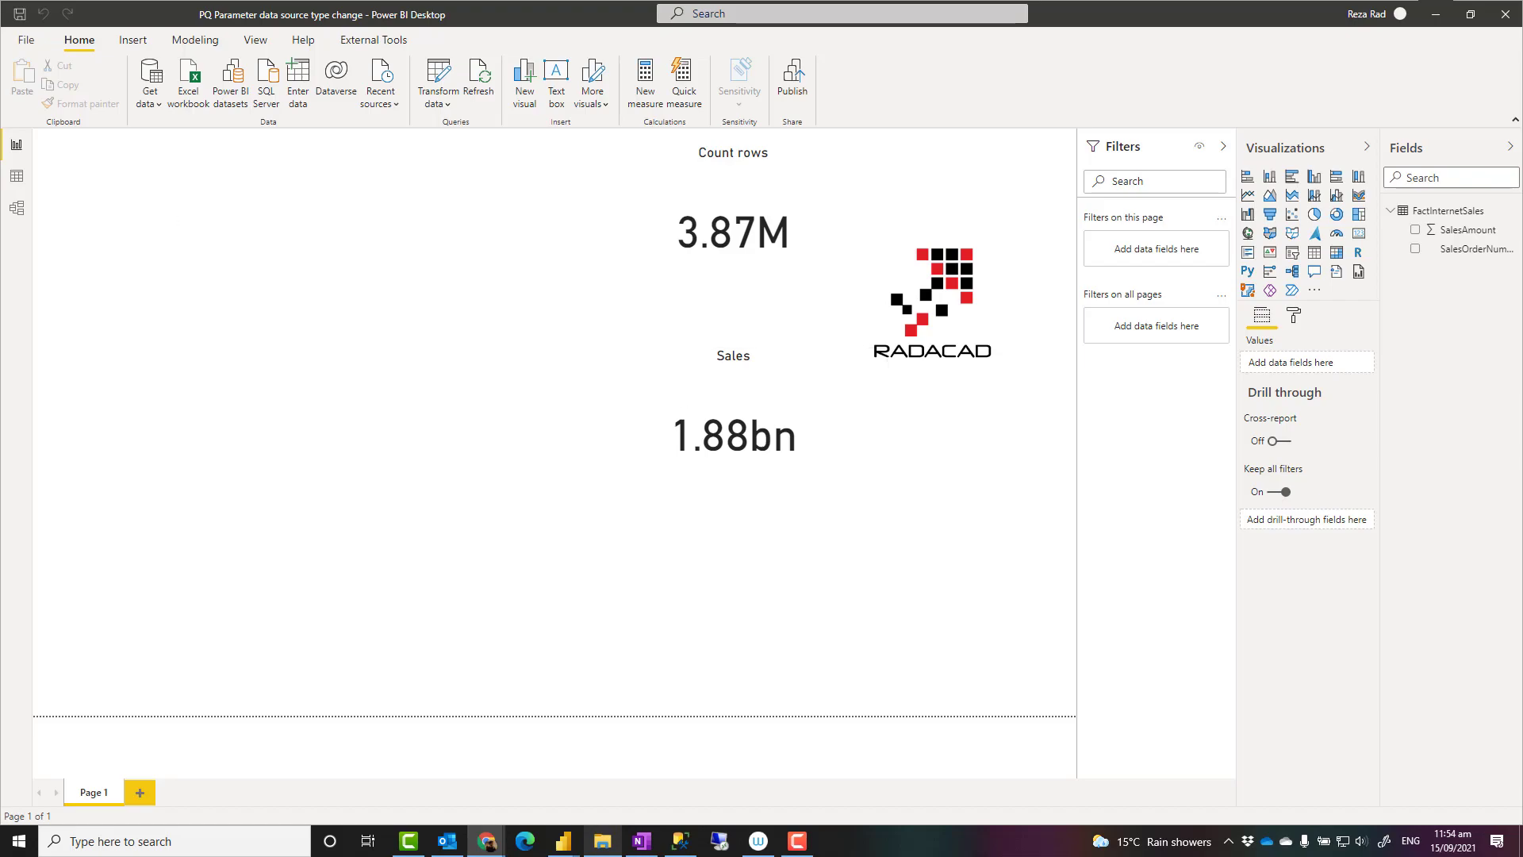
{"action": "left_click", "coordinate": [446, 113]}
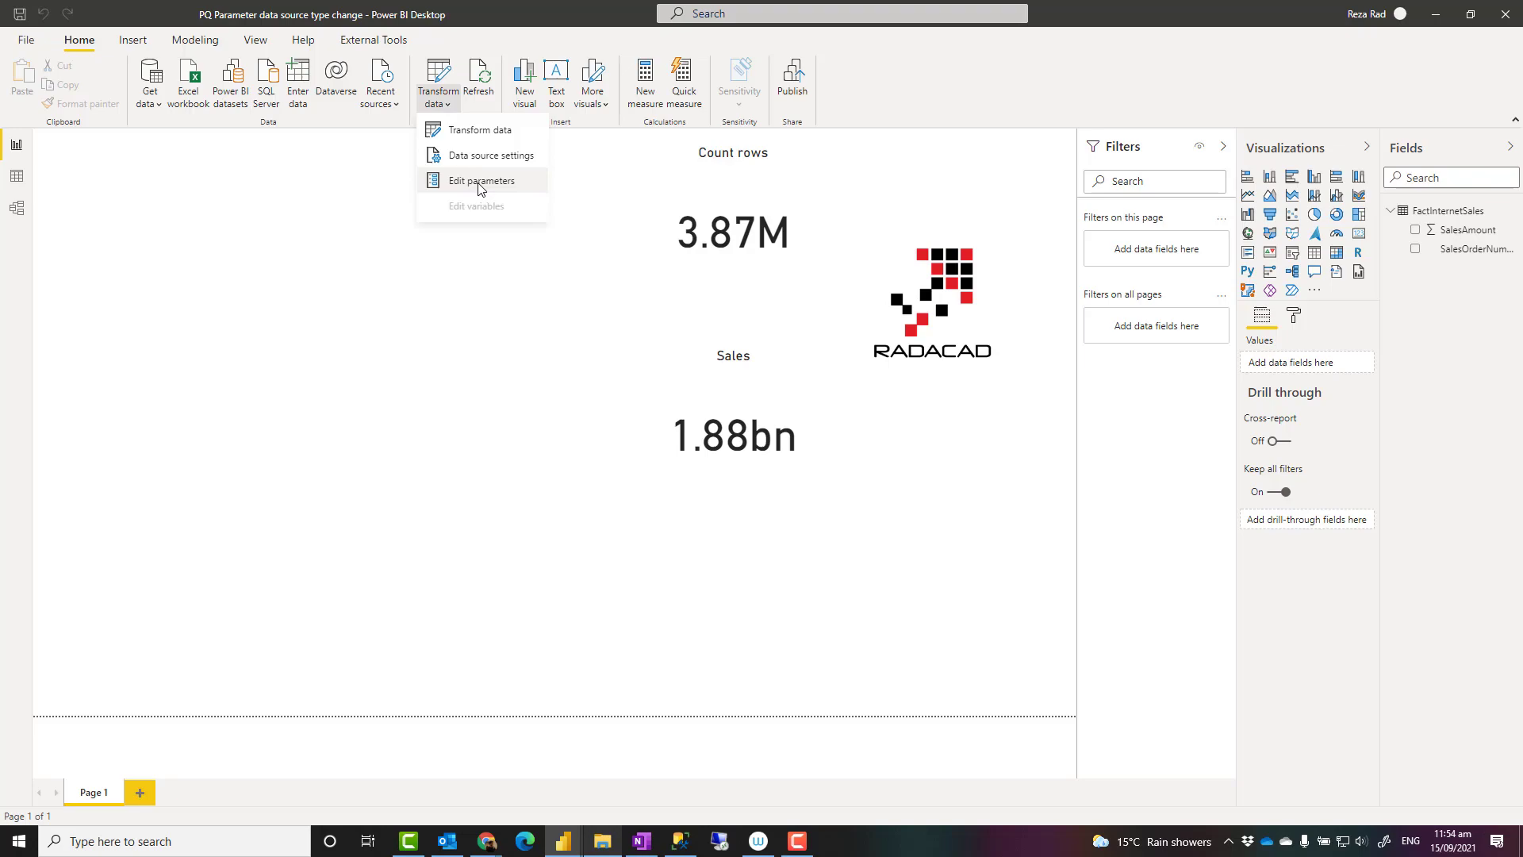
{"action": "left_click", "coordinate": [484, 356]}
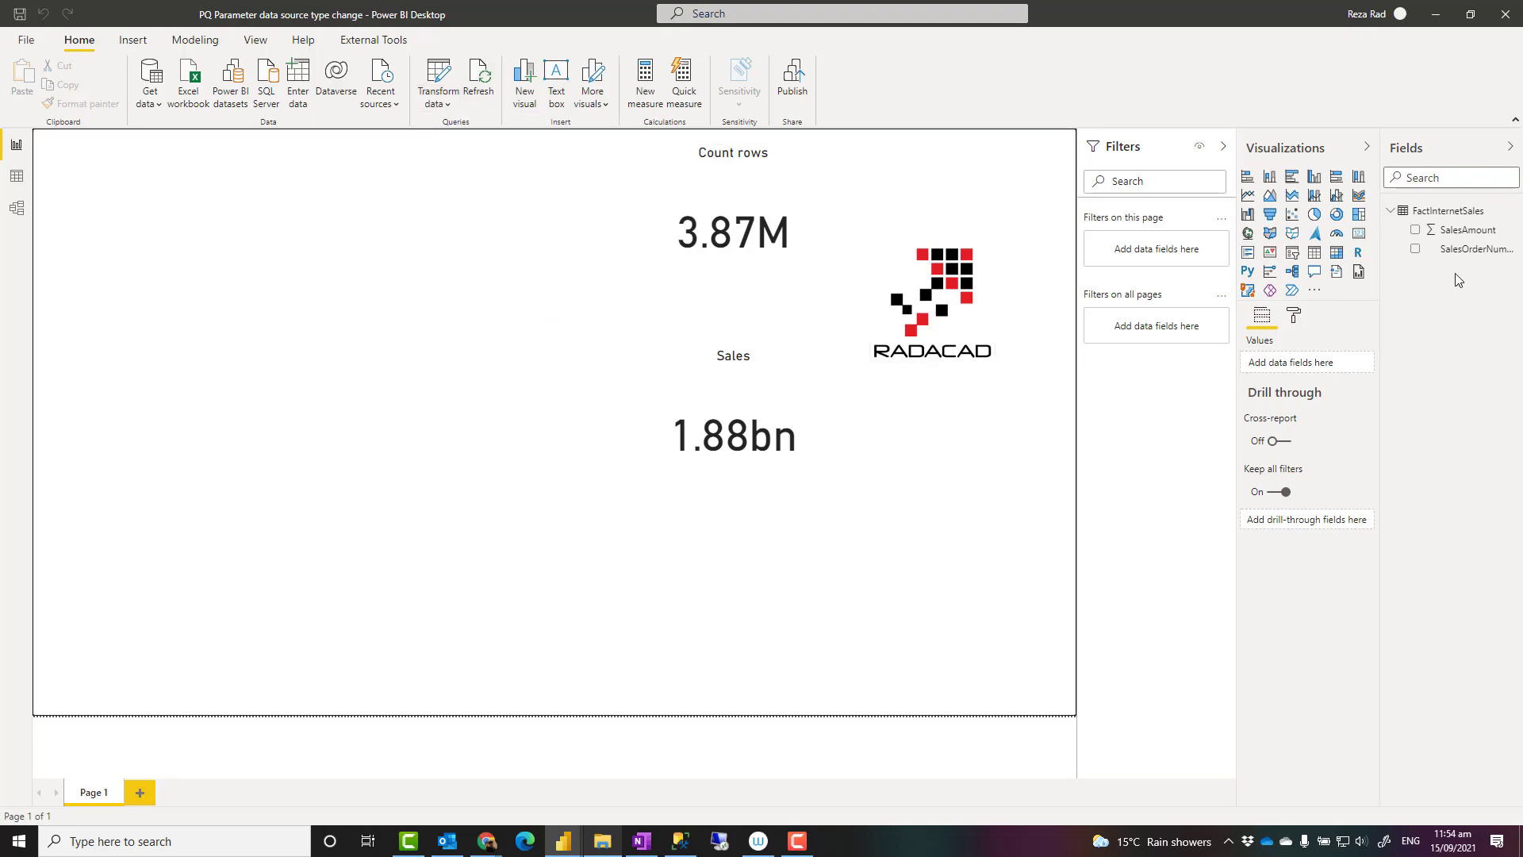